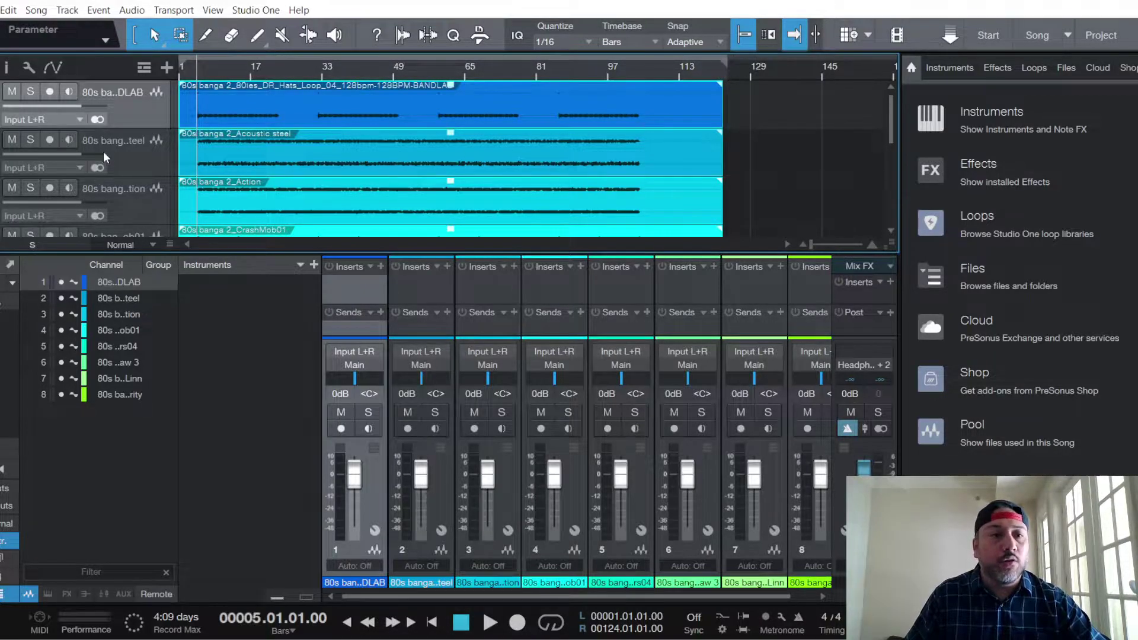
Solo the Linn channel in the mixer.
scroll(114, 151, down, 4)
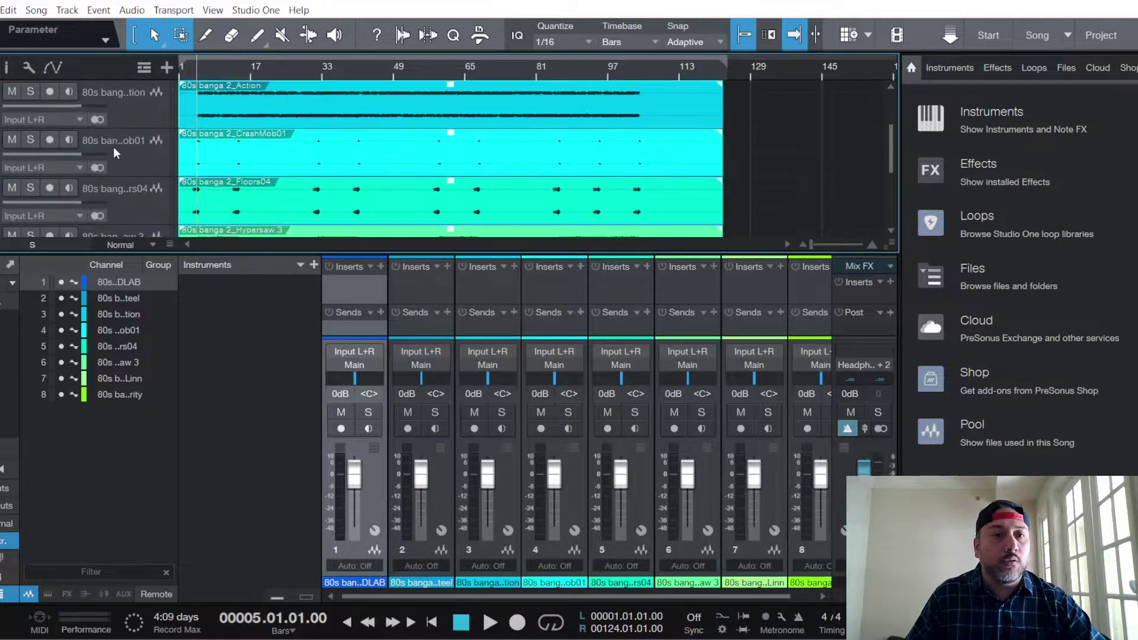
scroll(113, 147, down, 2)
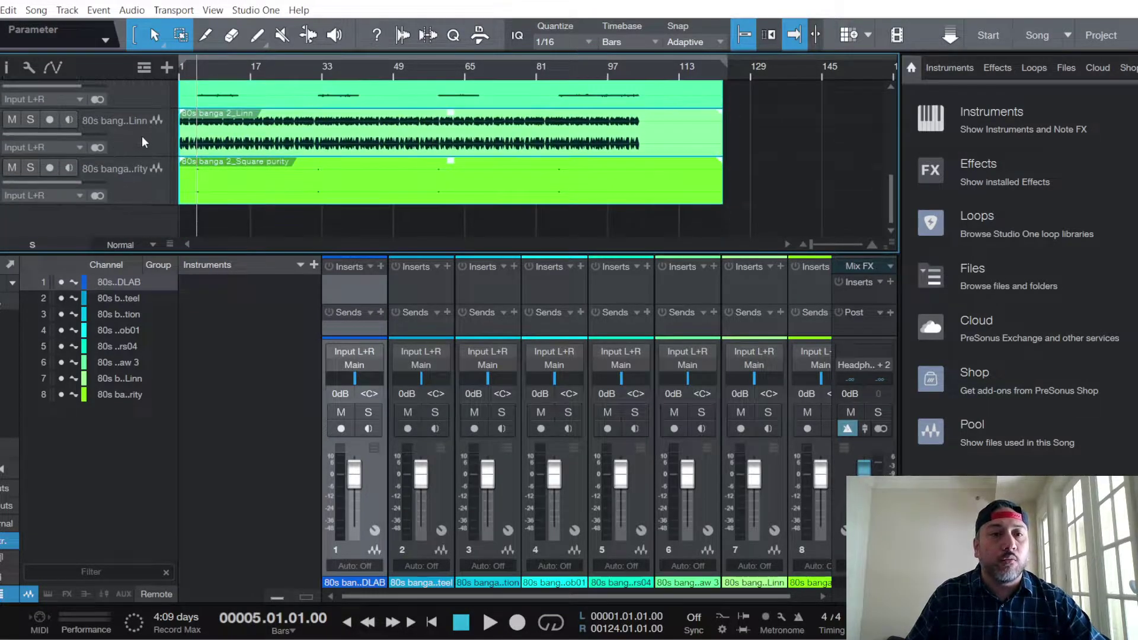
click(747, 375)
click(769, 413)
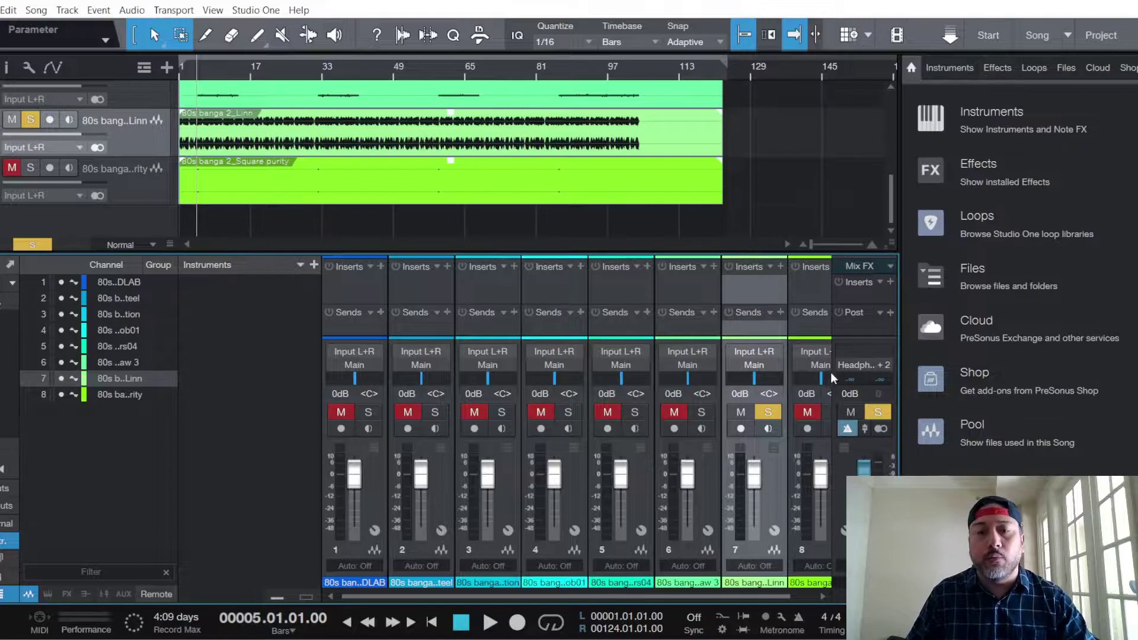
Clear the Linn solo and insert bx_console SSL 4000 G on all eight channels at once.
click(347, 279)
click(780, 411)
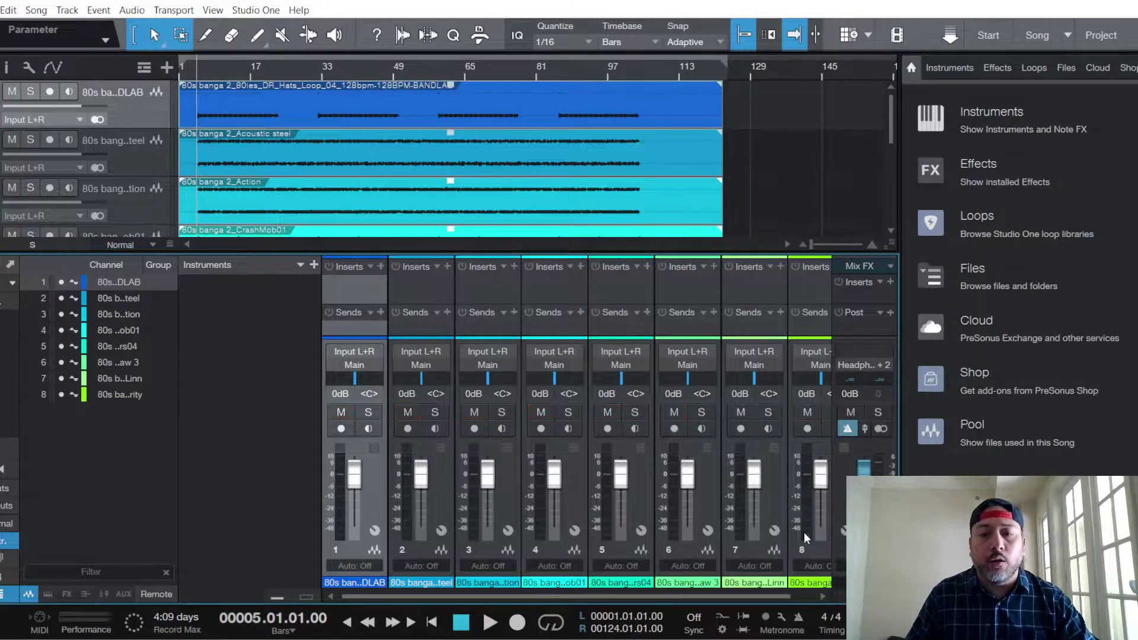
drag(773, 594, 813, 596)
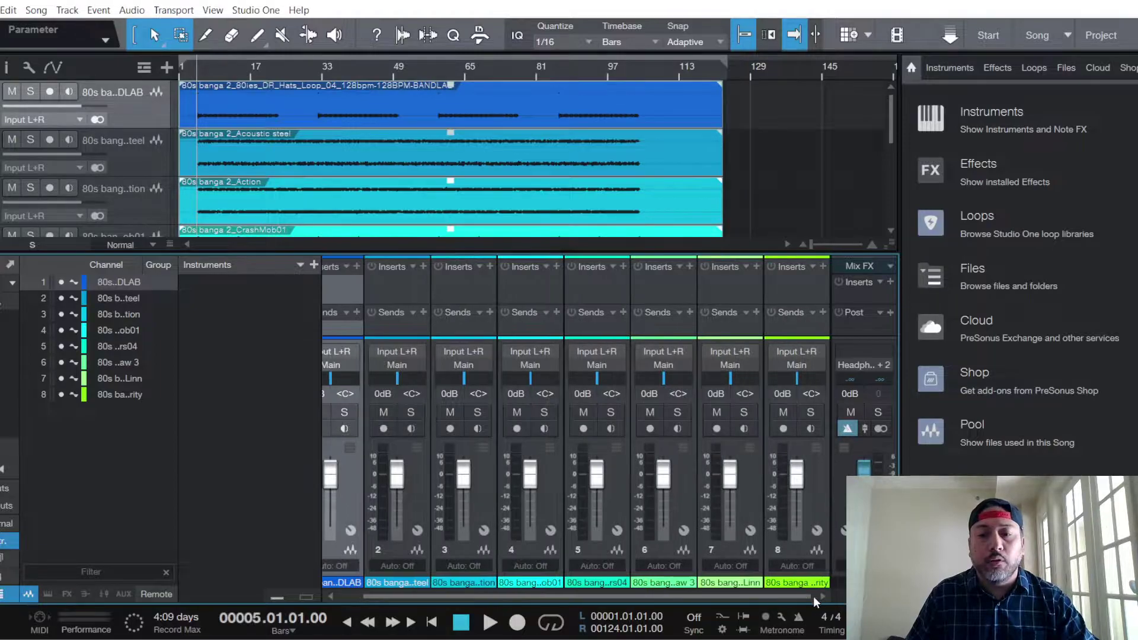
click(804, 283)
click(1013, 67)
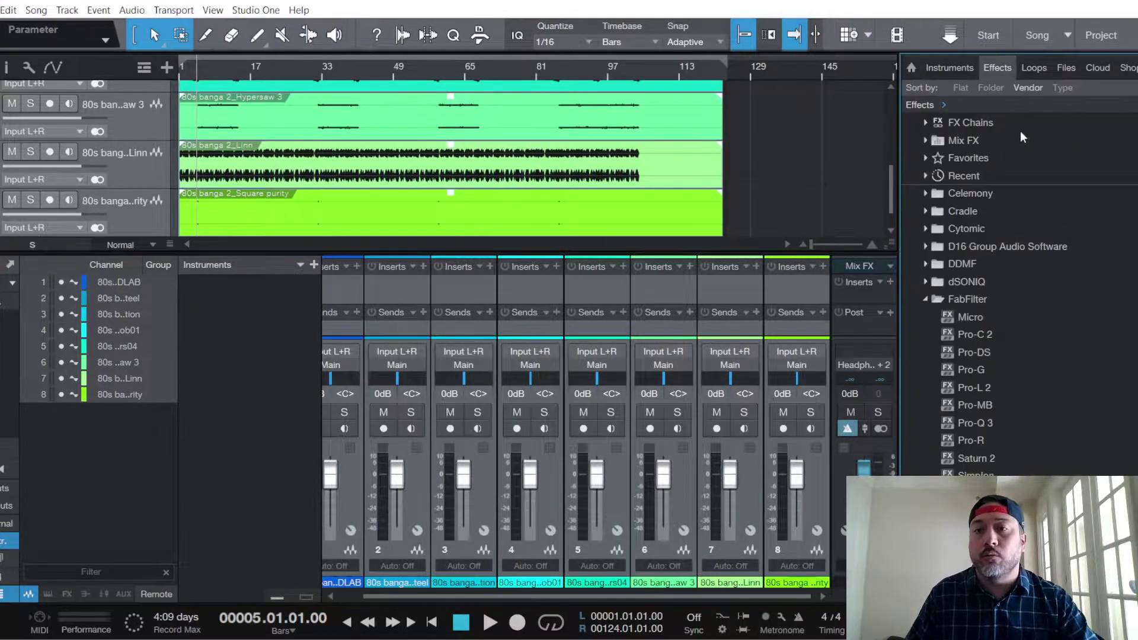
scroll(1008, 285, down, 10)
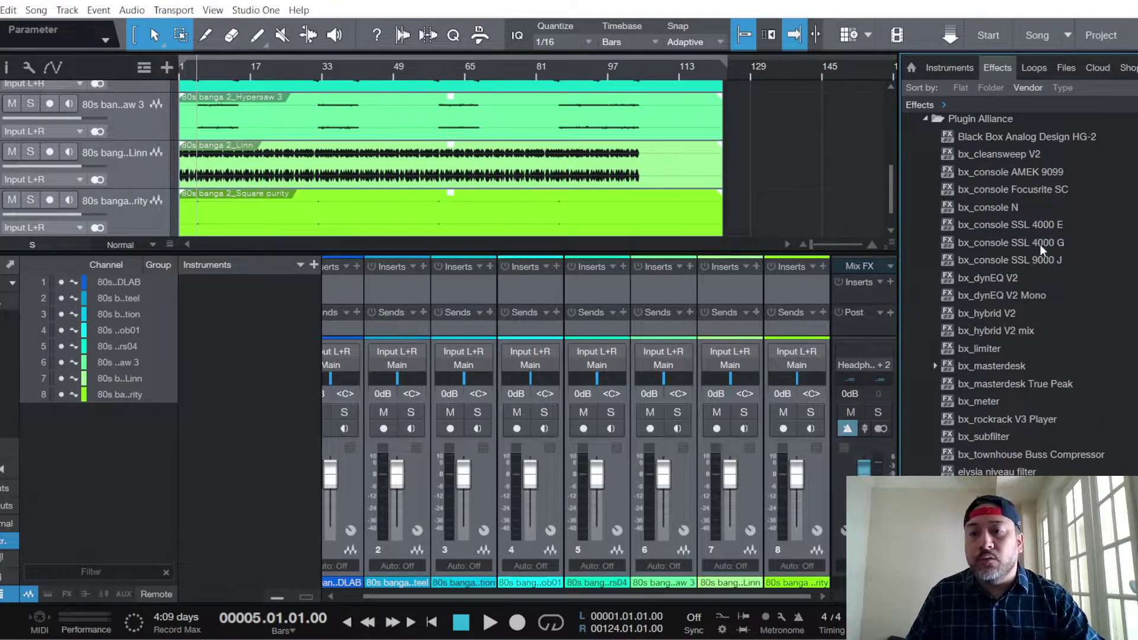
drag(1039, 241, 800, 299)
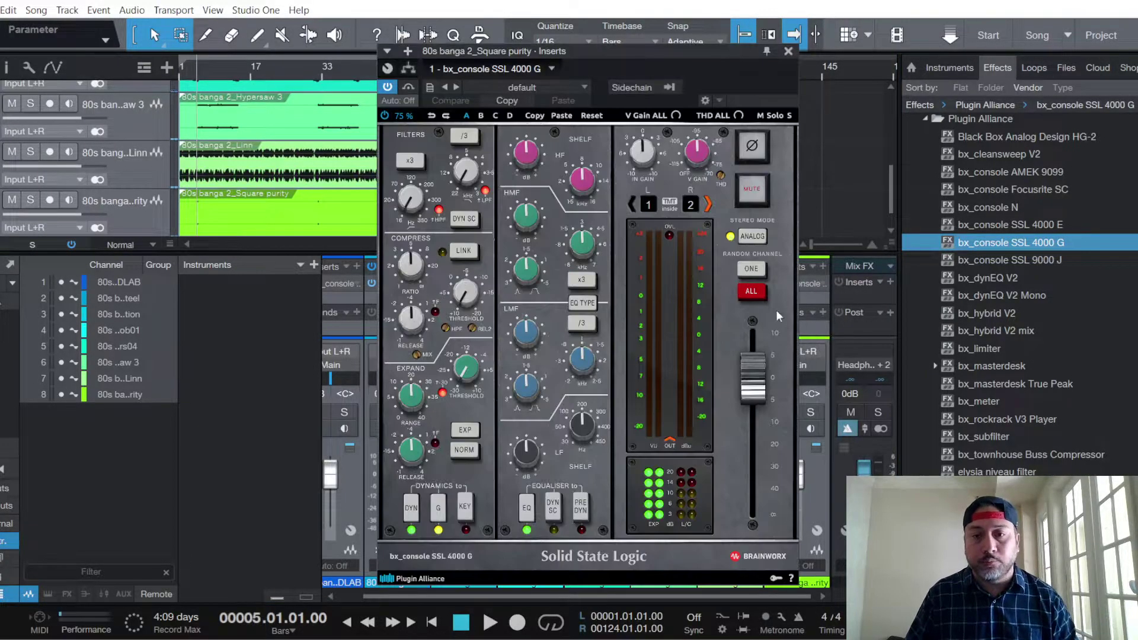
Randomize the TMT channel assignment for all bx_console SSL 4000 G instances and close the plugin window.
click(750, 291)
click(459, 397)
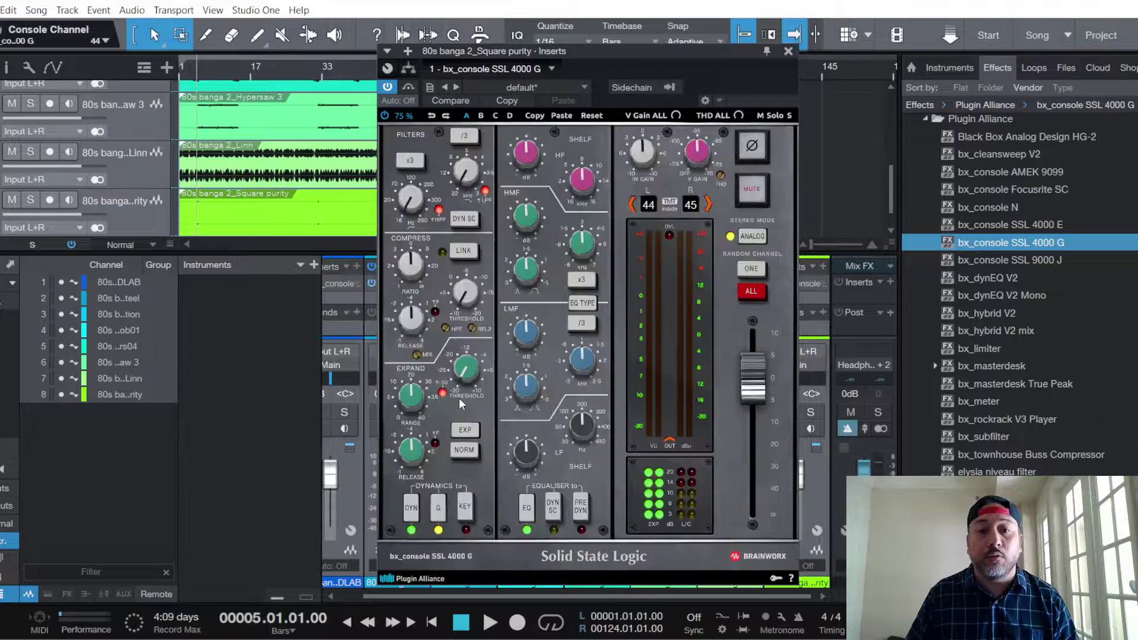
click(789, 51)
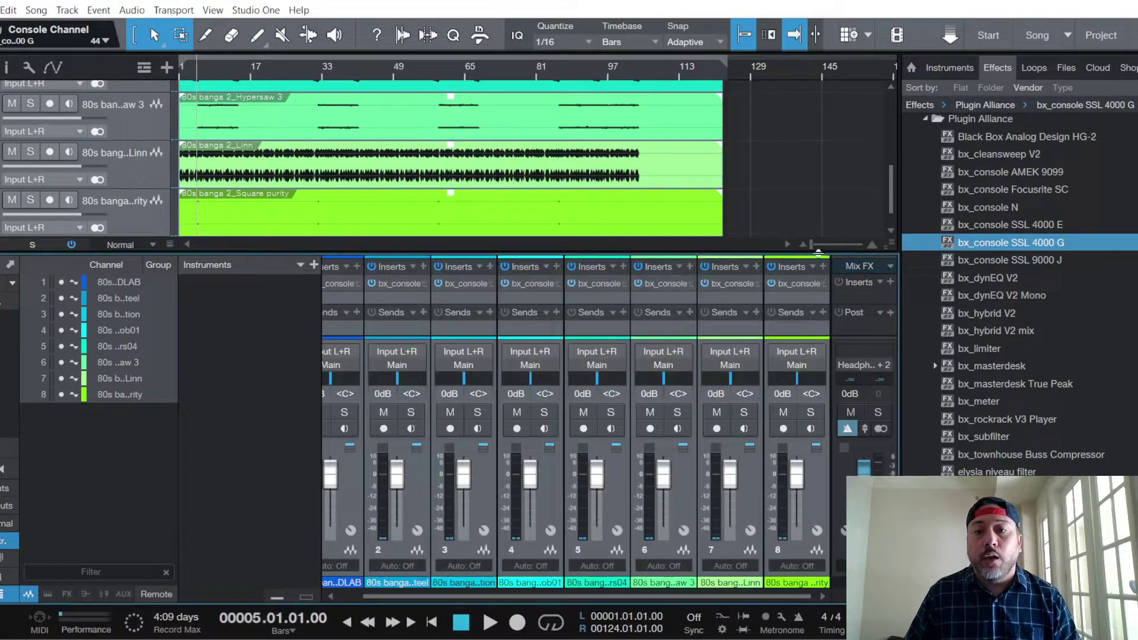
Add Brit Console as the Mix FX on the Main bus and load its G-Style preset.
click(890, 266)
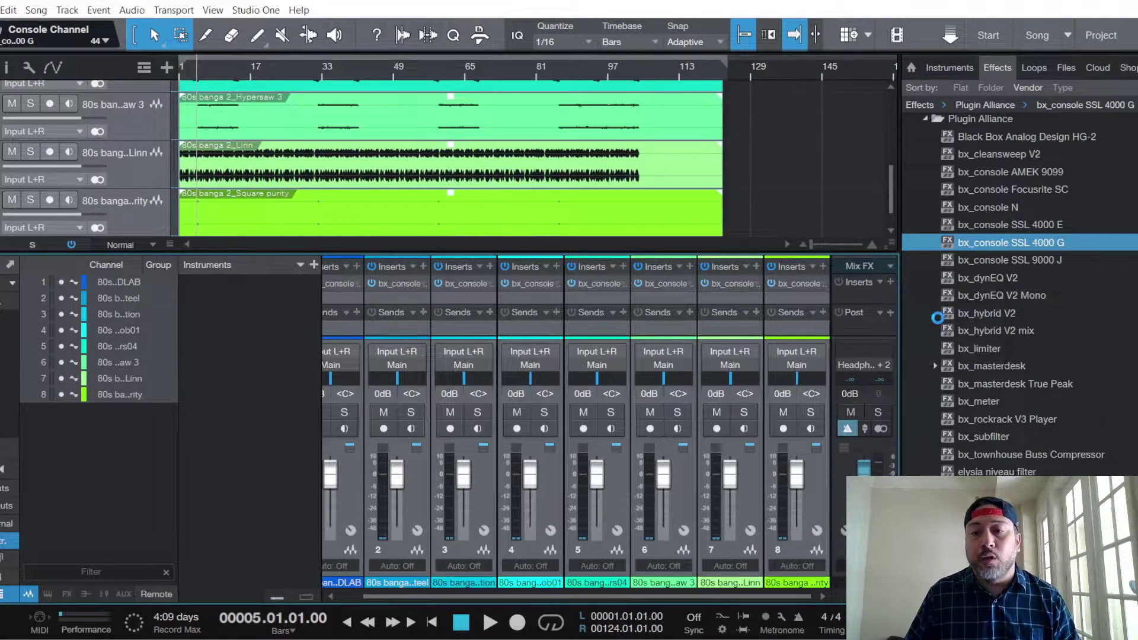
click(940, 320)
click(527, 88)
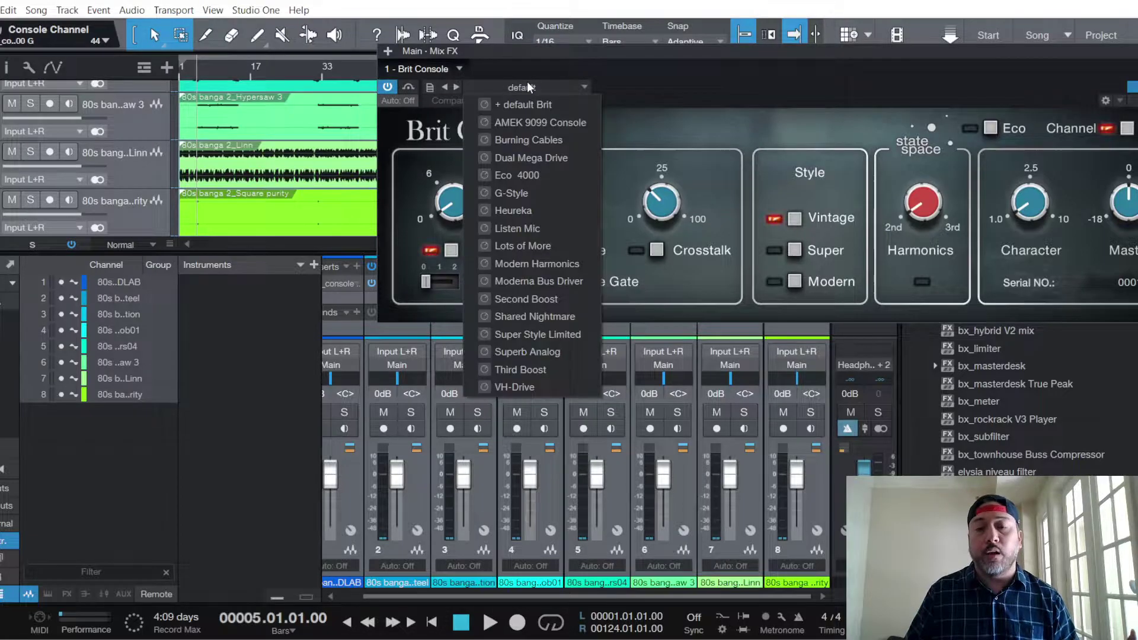
click(546, 194)
drag(826, 52, 738, 56)
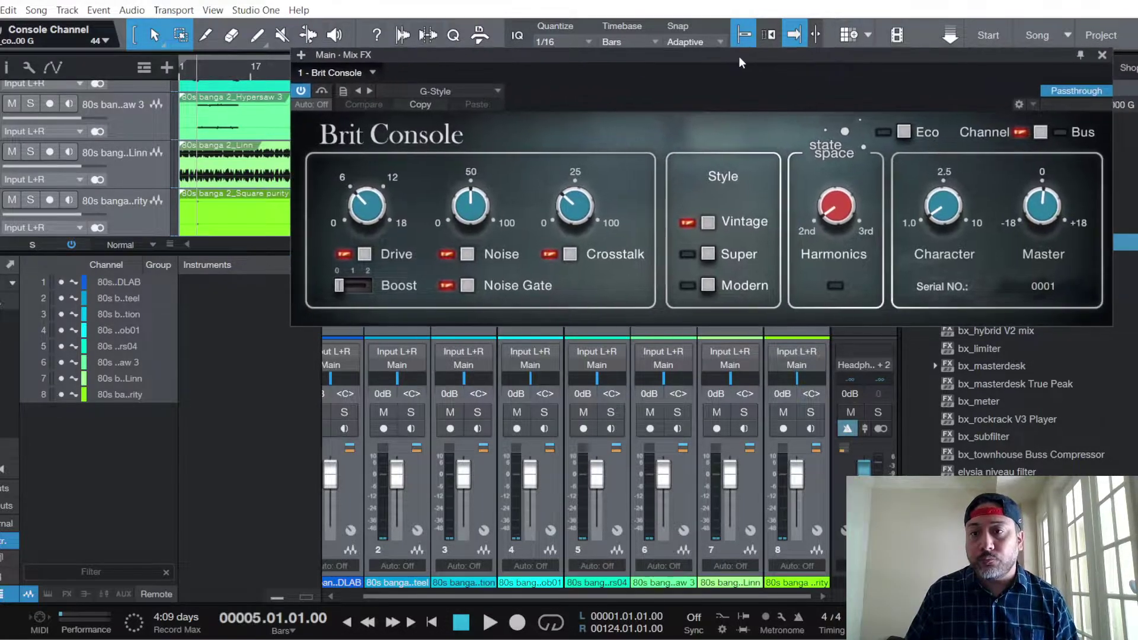
click(1102, 55)
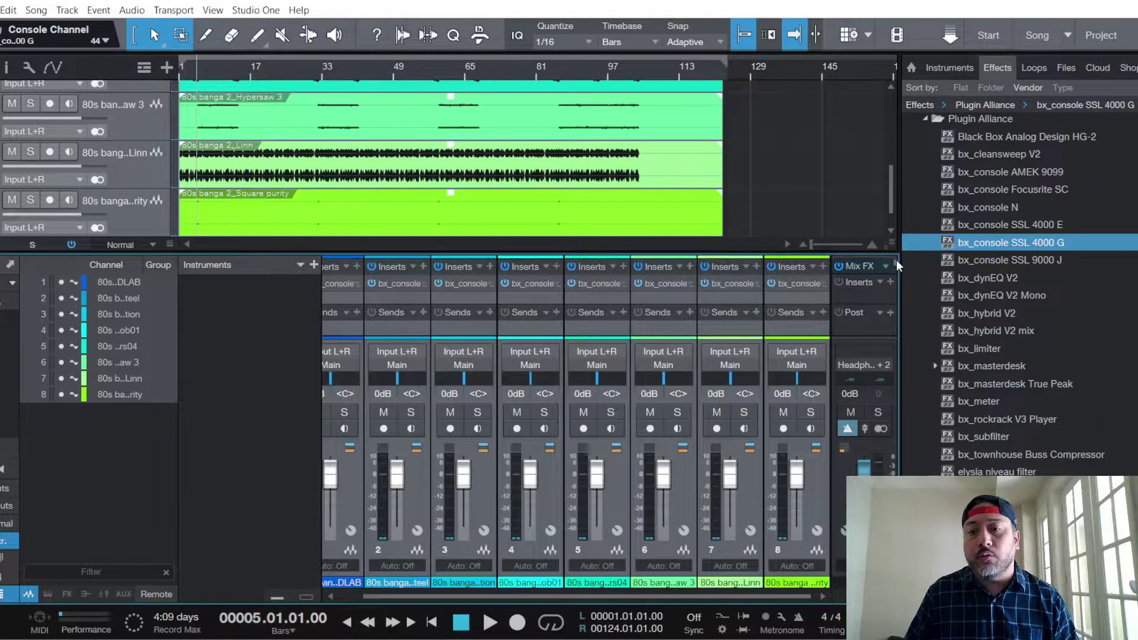
Insert bx_townhouse Buss Compressor on the Main bus with threshold at +10.0 dB, a slower attack and release at 0.1 s.
drag(1065, 451, 859, 296)
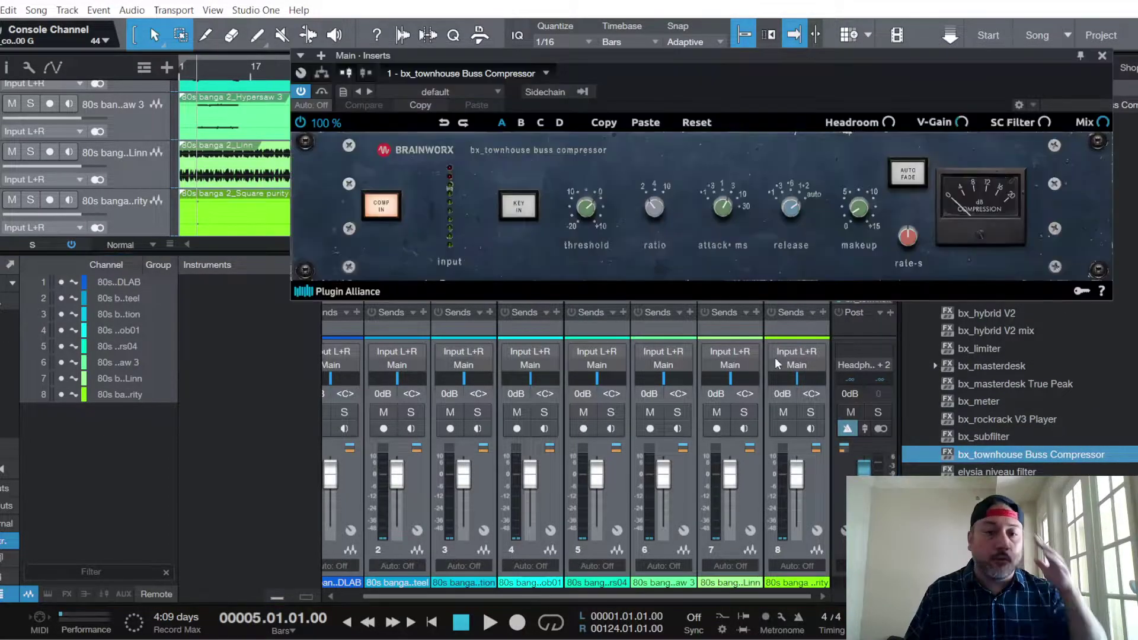
click(582, 206)
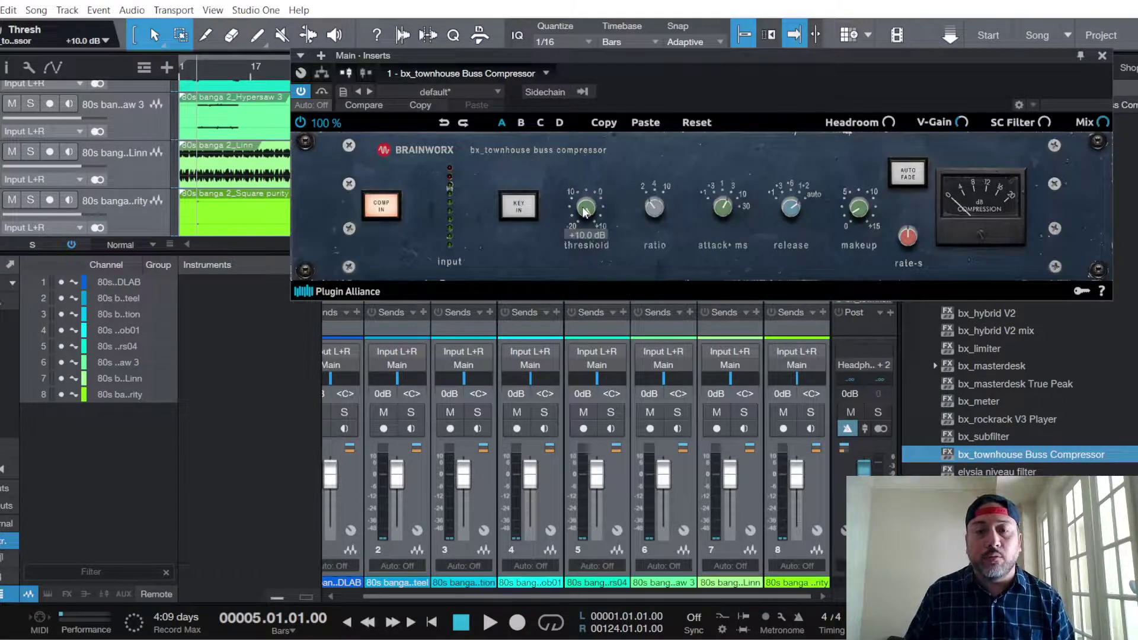
click(791, 209)
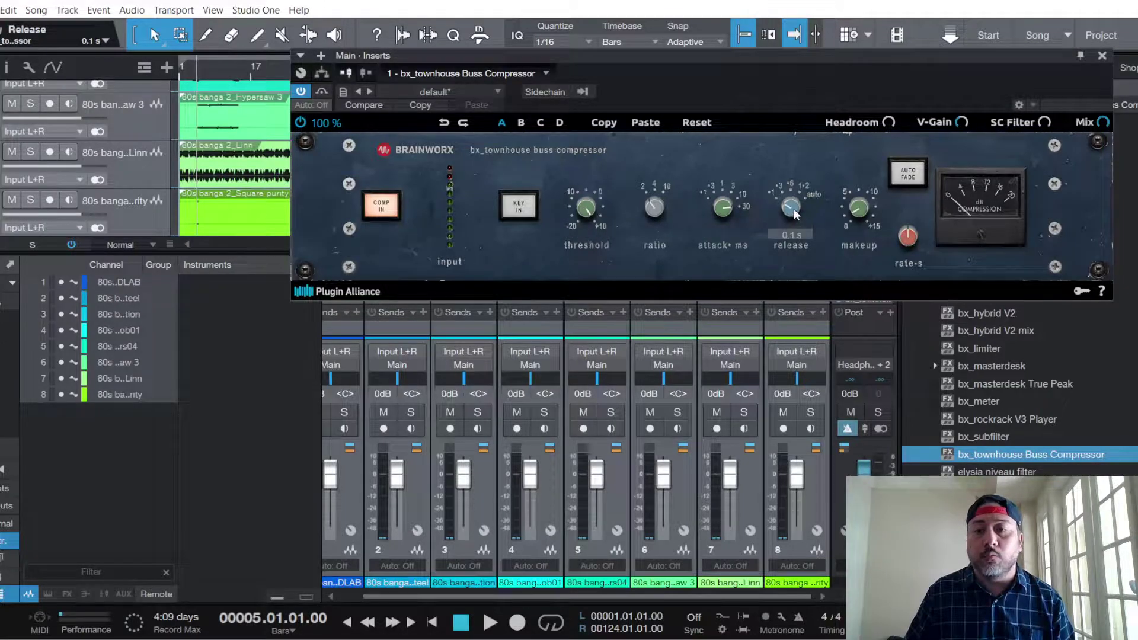
click(1102, 56)
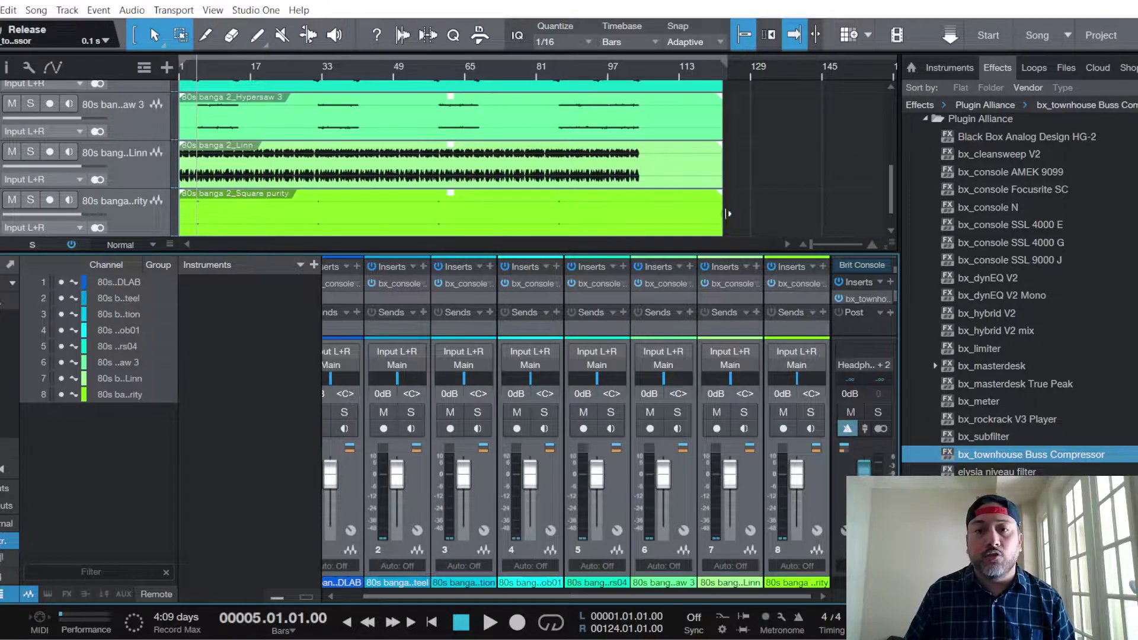
Solo the Linn track, audition it briefly and lower the Main output fader to -10 dB.
click(153, 164)
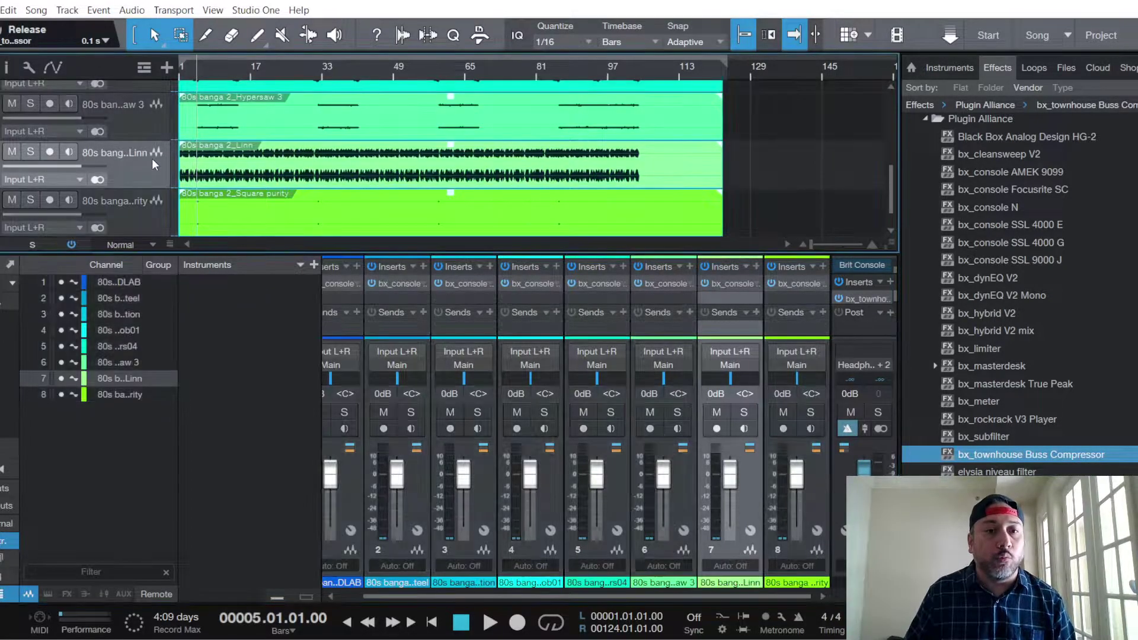
key(s)
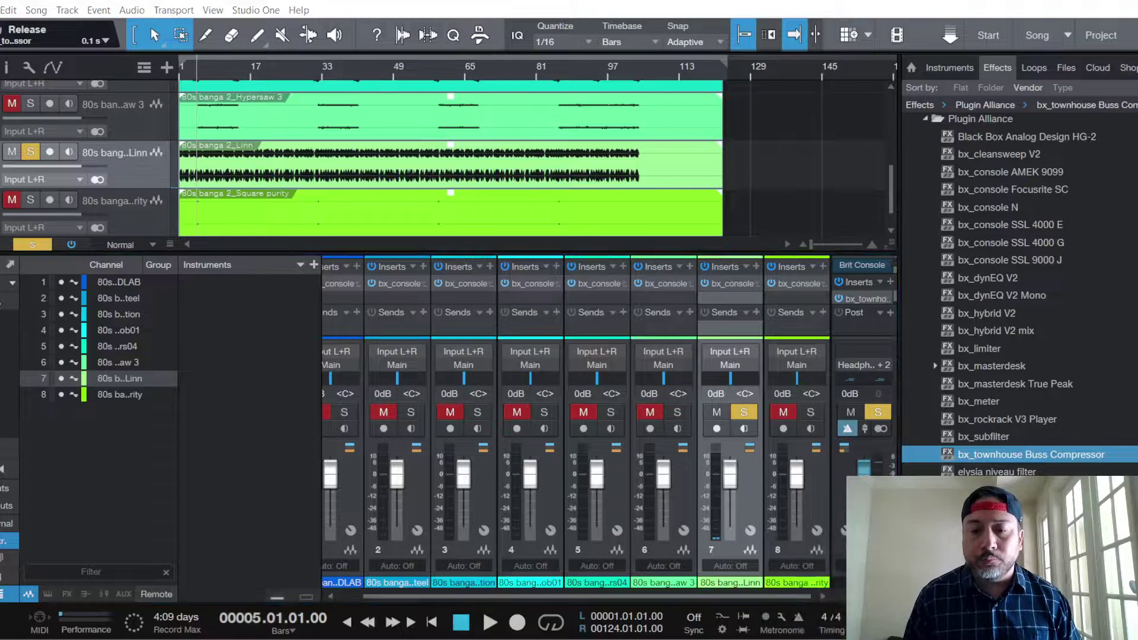
key(alt+Tab)
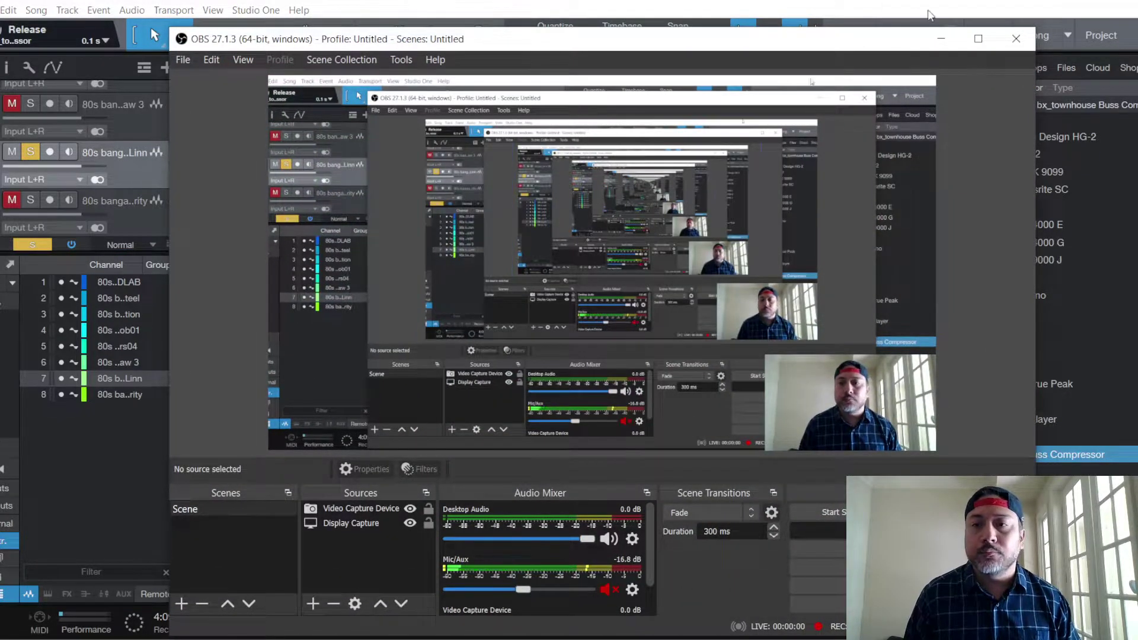
click(936, 43)
key(space)
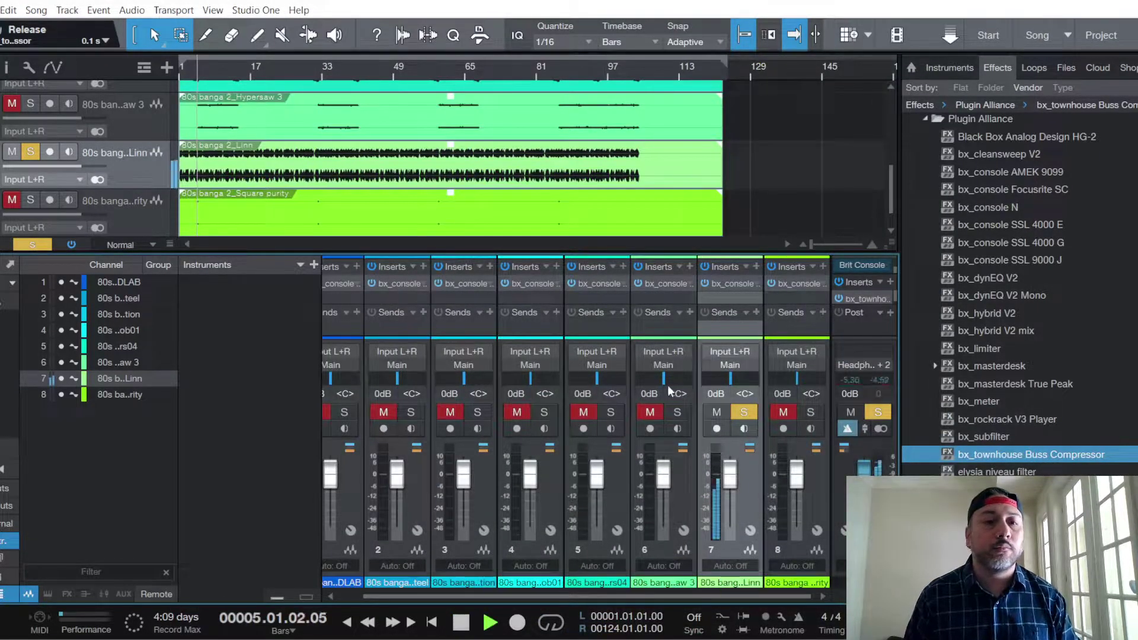
key(space)
drag(864, 479, 863, 483)
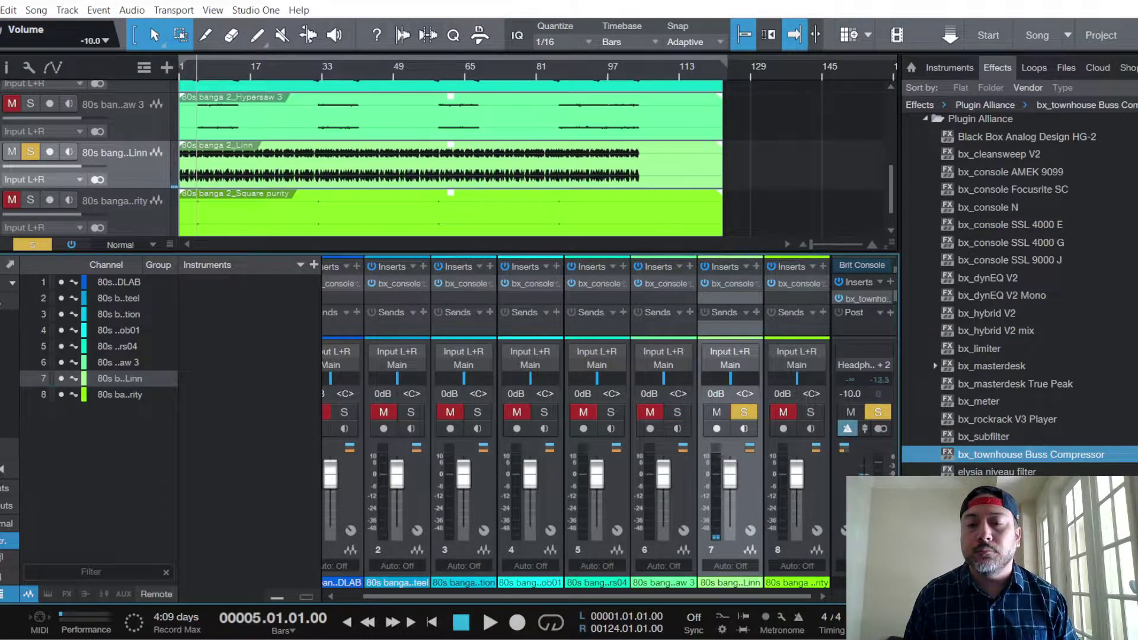
Switch to OBS, unmute the Mic/Aux source, mute it again and return to Studio One.
key(alt+Tab)
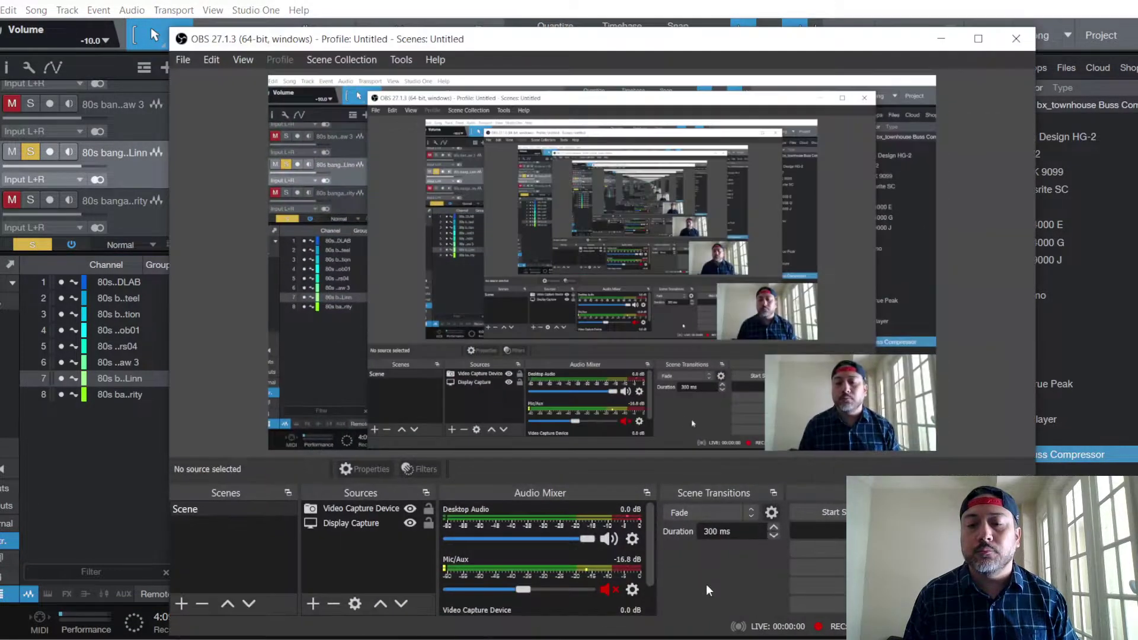
click(610, 588)
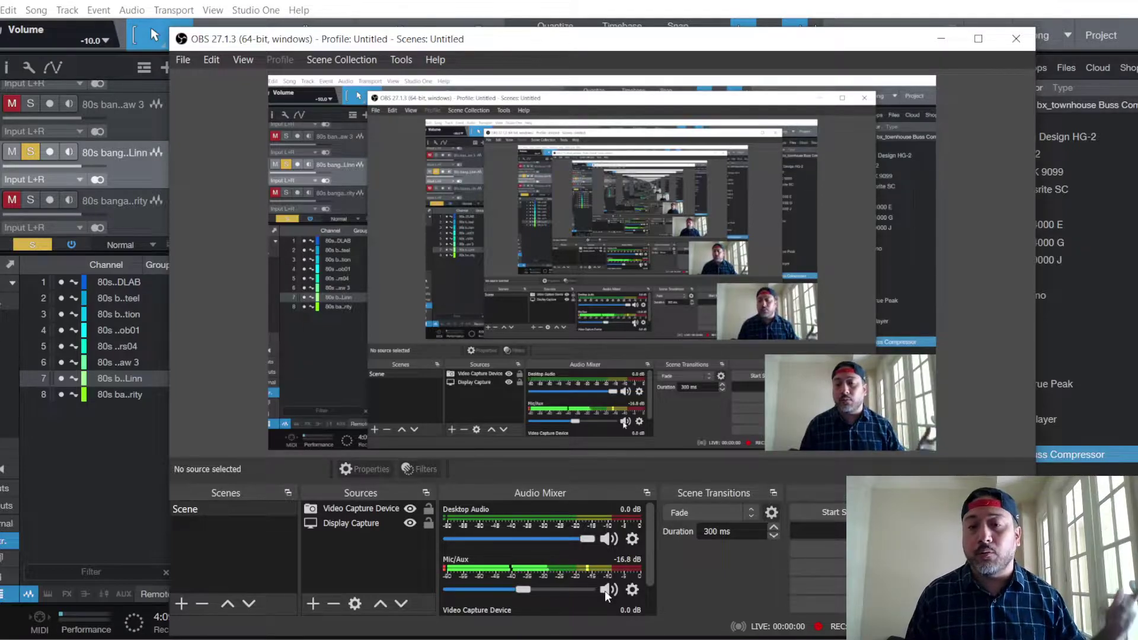
click(604, 590)
click(939, 41)
During playback, set the Linn channel's SSL 4000 G compressor to a ratio of 8.0:1 and a threshold of -3.0 dB.
key(space)
click(730, 281)
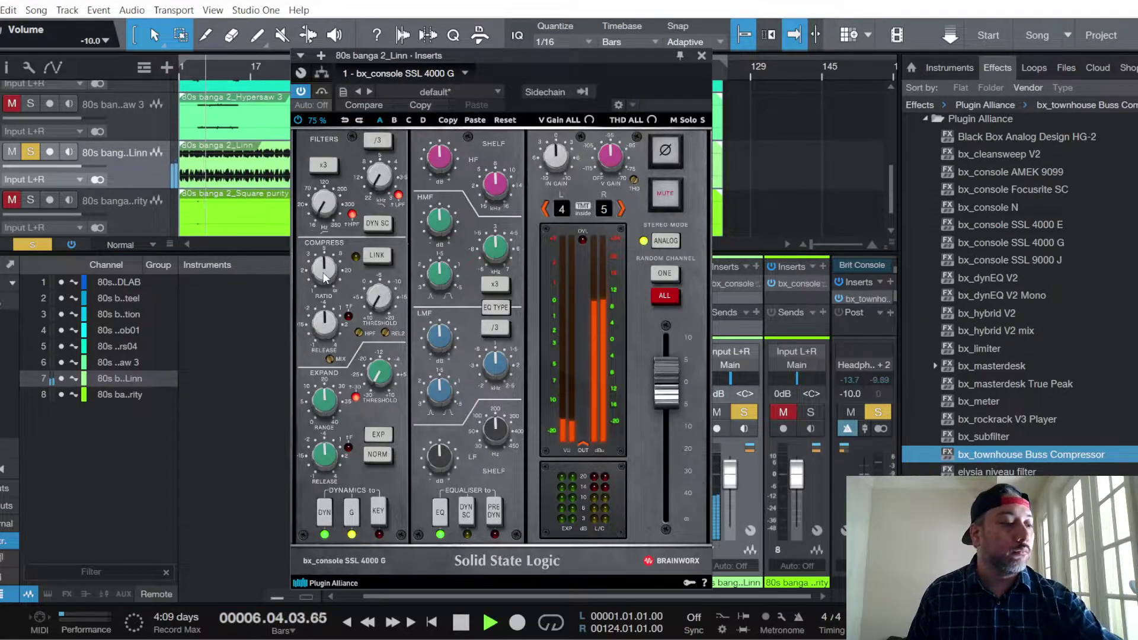
mouse_move(324, 277)
drag(324, 277, 345, 305)
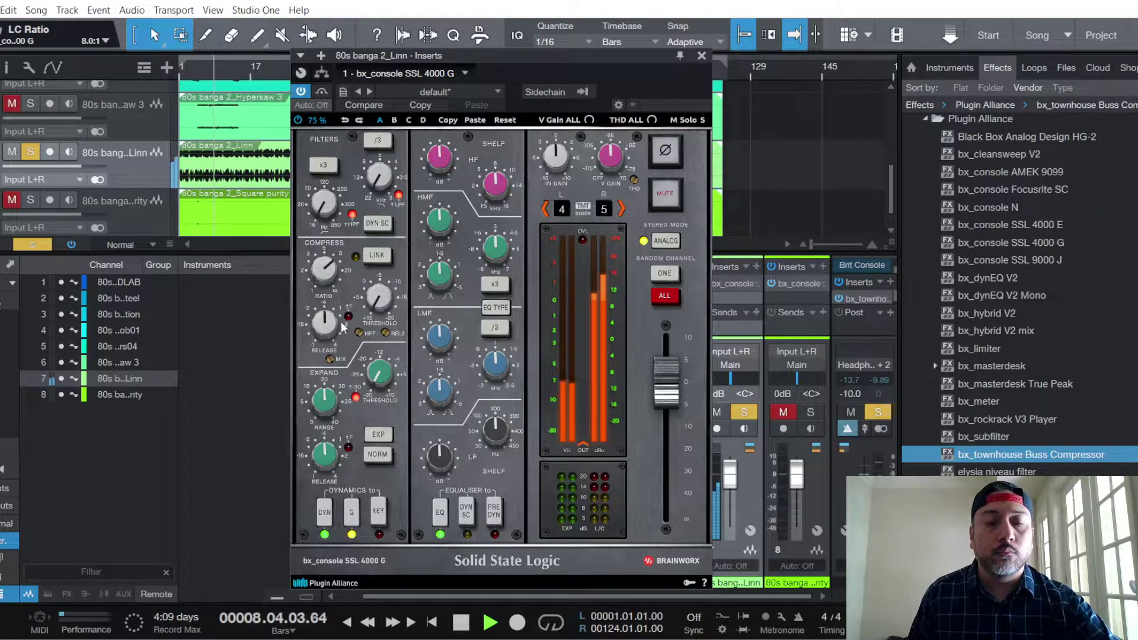
mouse_move(384, 299)
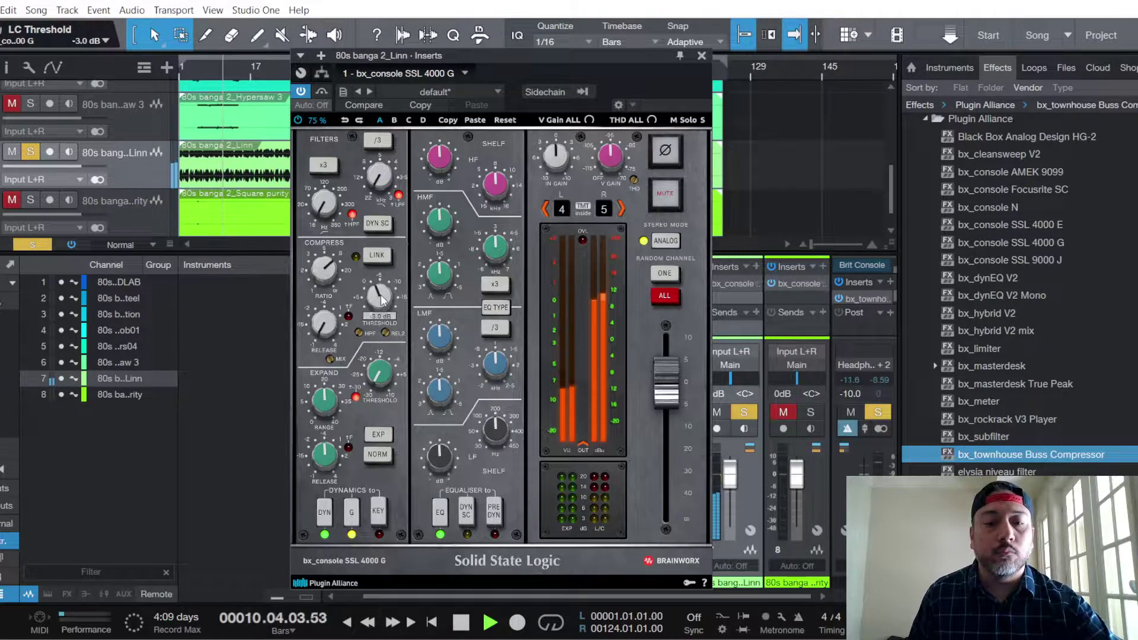
Place Linn's EQ before the dynamics, boost the lows, high mids by 1.5 dB and highs by 4.0 dB, and close the plugin.
click(495, 513)
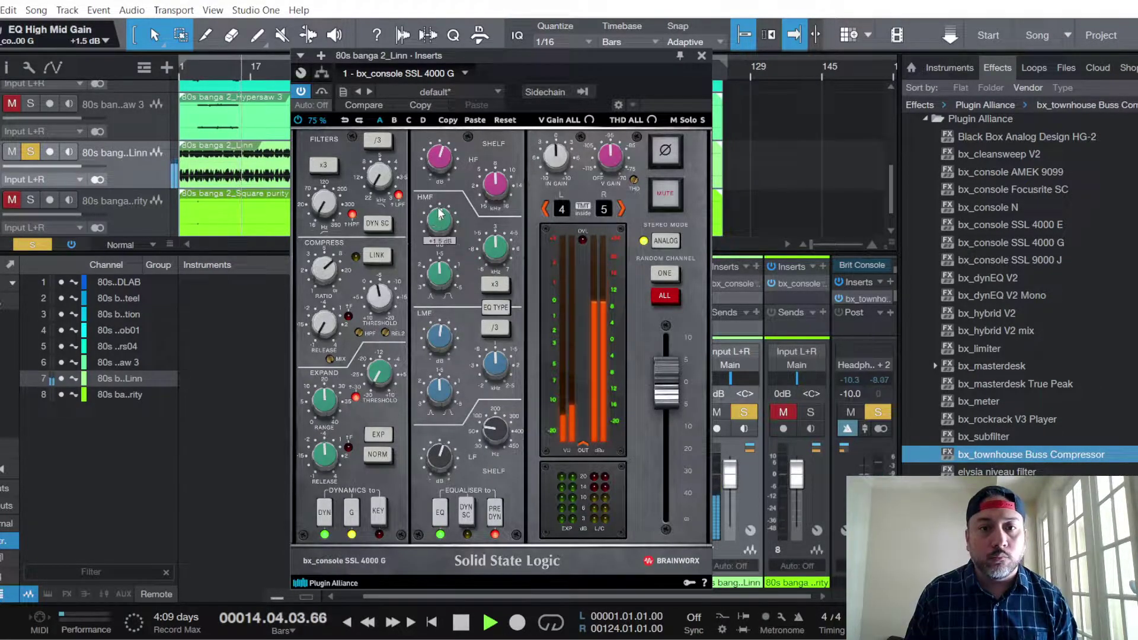
scroll(436, 167, up, 1)
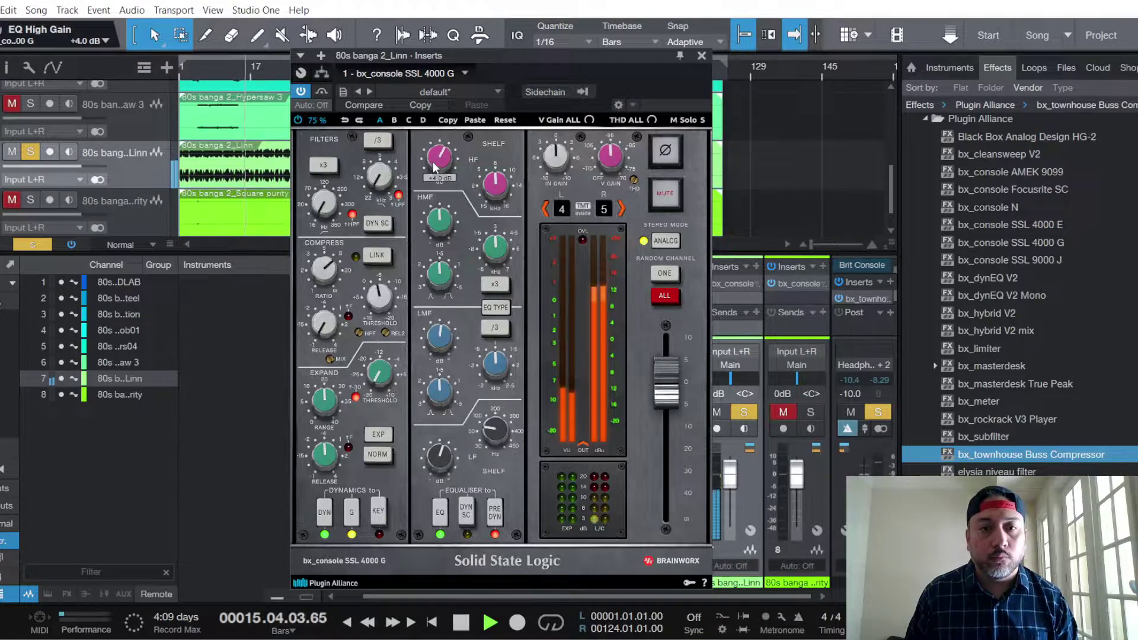
click(701, 57)
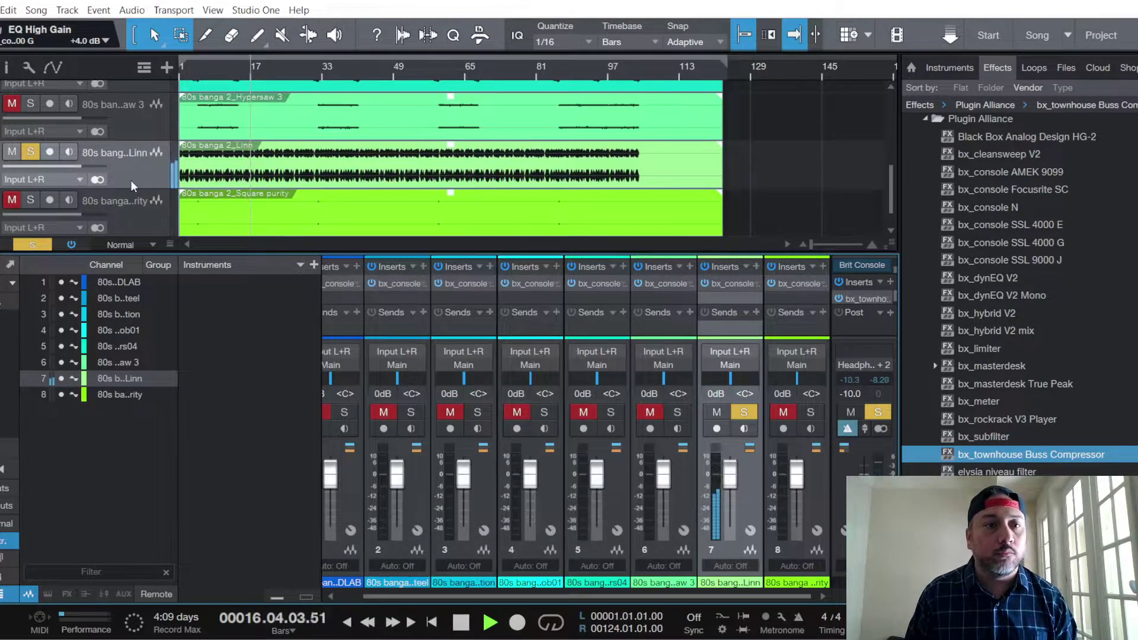
Unmute and solo the Action channel so it plays together with Linn.
scroll(130, 177, up, 5)
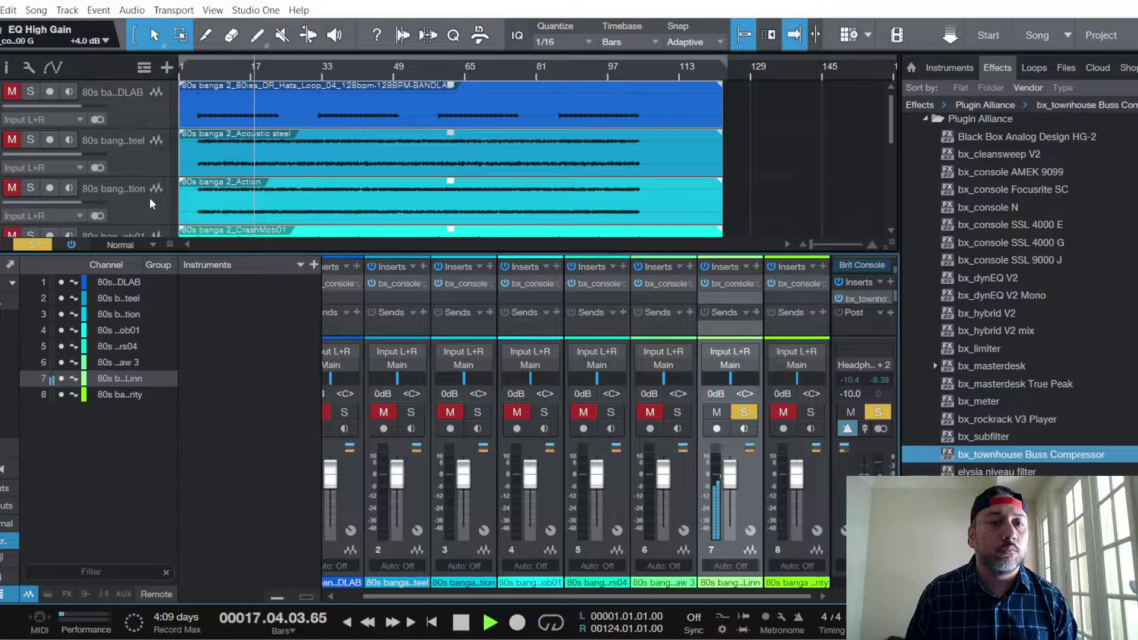
click(158, 212)
click(449, 412)
click(477, 412)
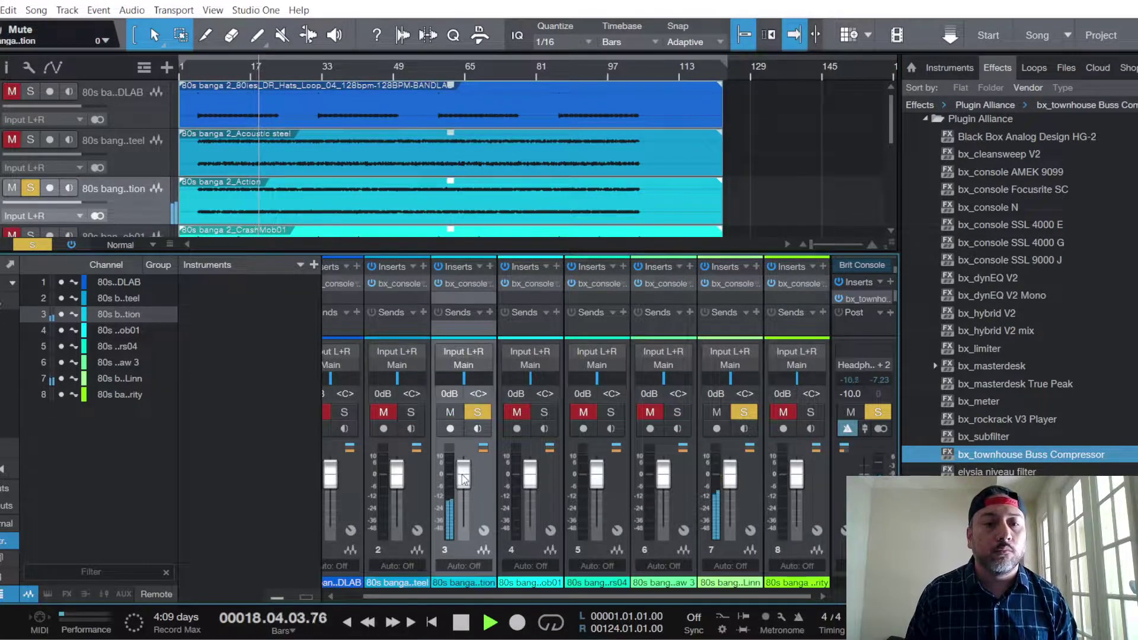
Raise the ratio and lower the threshold of the Action channel's SSL 4000 G compressor, and place its EQ before the dynamics.
click(464, 283)
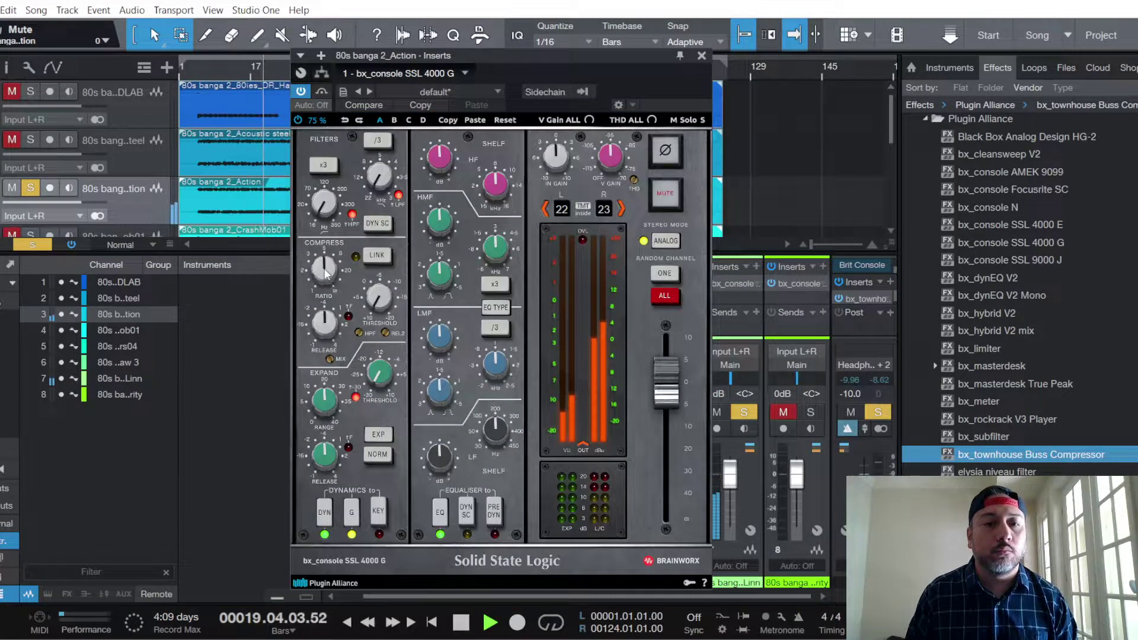
drag(379, 292, 388, 300)
click(493, 510)
Lower Action's low-band frequency, boost its lows by 2.4 dB and highs by 6.7 dB, and set the high-pass filter to 42.4 Hz.
drag(494, 428, 439, 450)
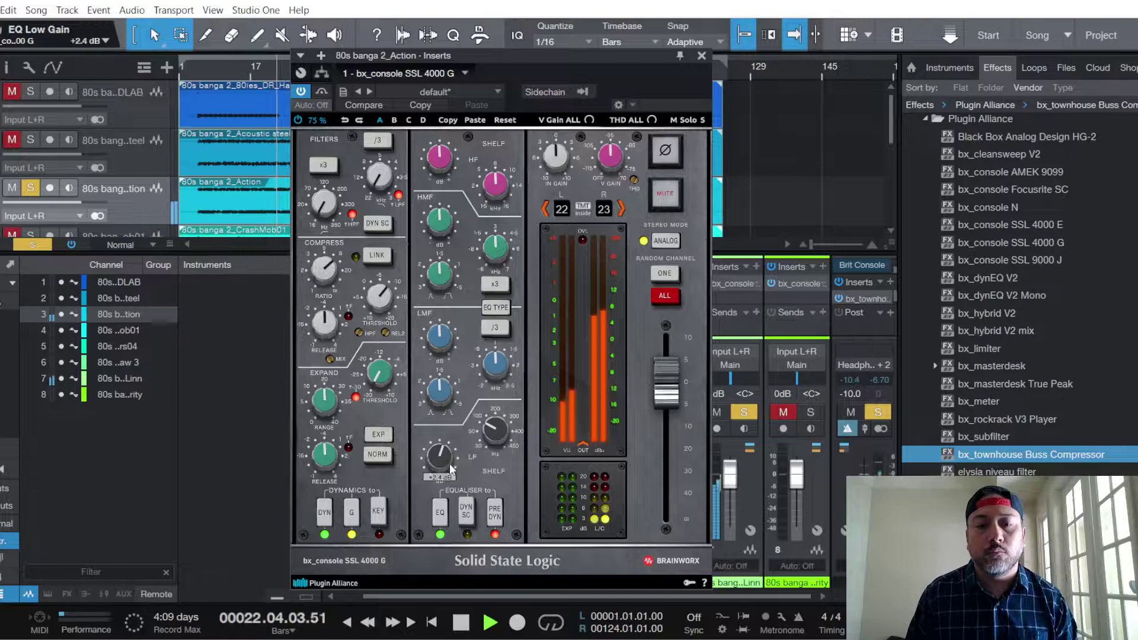
drag(439, 172, 442, 187)
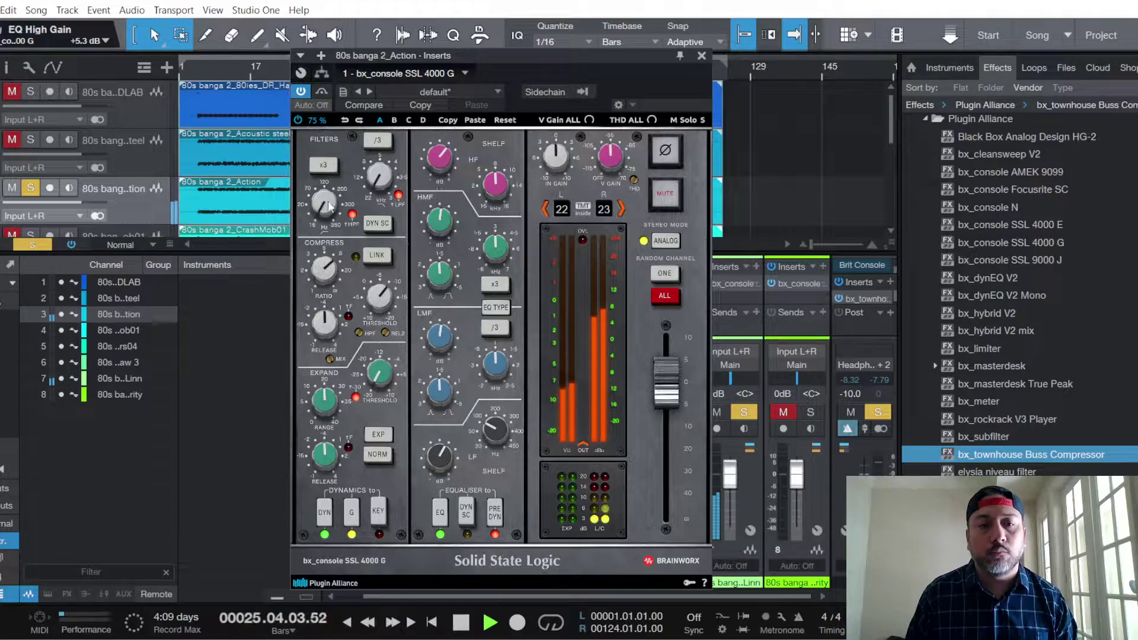
mouse_move(330, 205)
scroll(330, 206, up, 2)
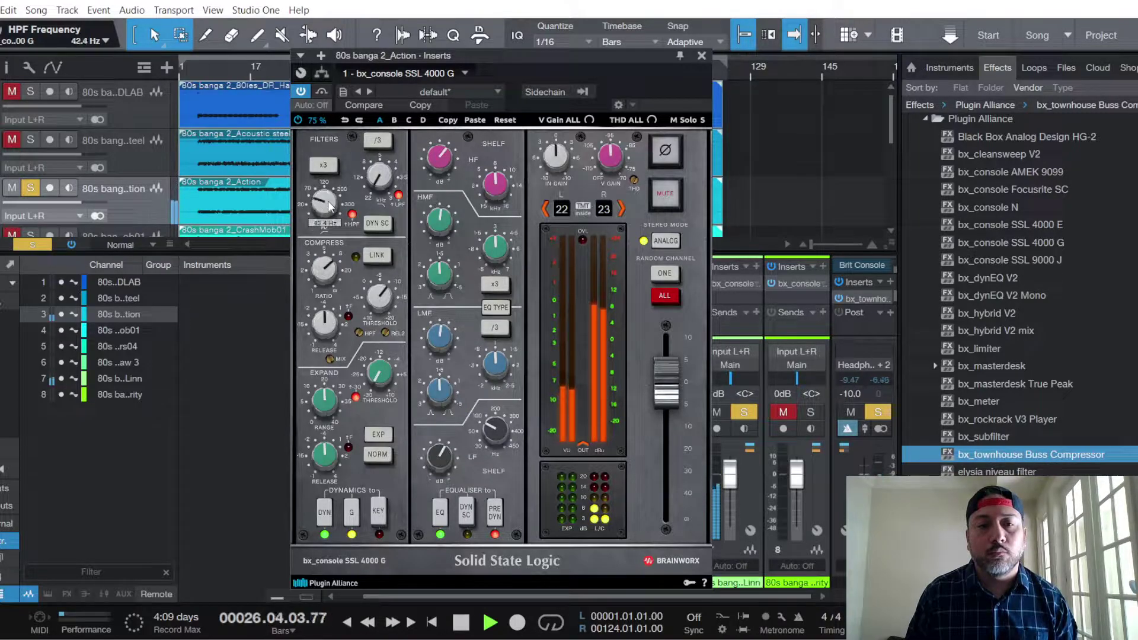
mouse_move(438, 157)
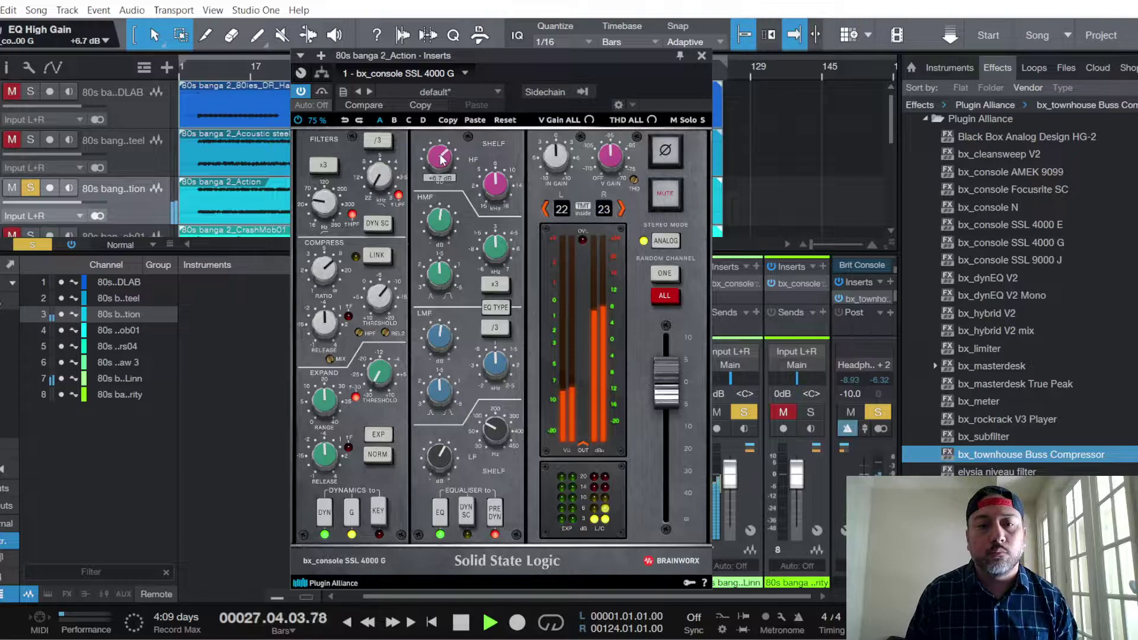
click(701, 55)
Lower the Action channel's fader to -1.3 dB while the soloed tracks play.
mouse_move(470, 478)
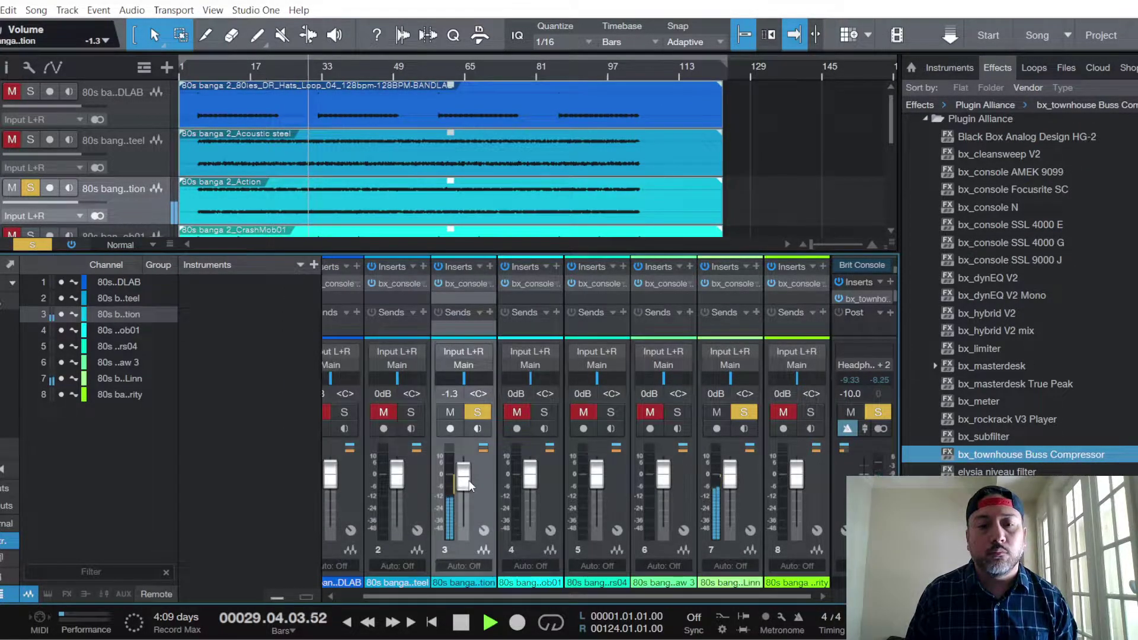
scroll(465, 480, down, 1)
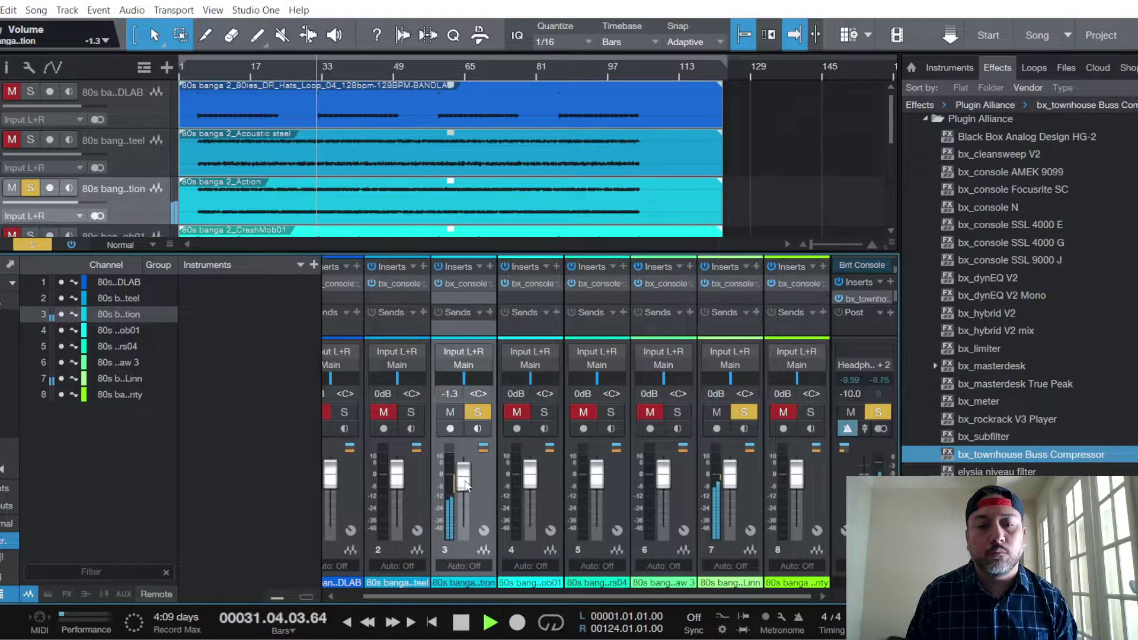
scroll(135, 188, down, 2)
scroll(134, 188, up, 4)
scroll(133, 189, down, 4)
scroll(135, 190, up, 3)
Unmute and solo Acoustic steel, and set its SSL 4000 G compressor to a ratio of 8.0:1 with a lower threshold.
click(142, 140)
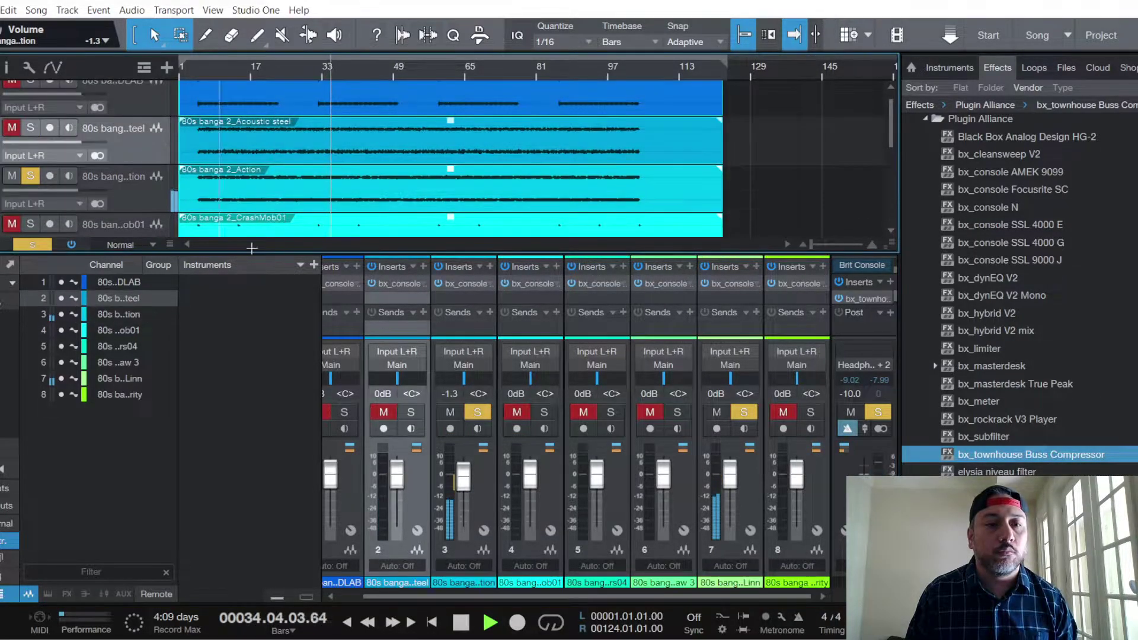
click(385, 413)
click(394, 284)
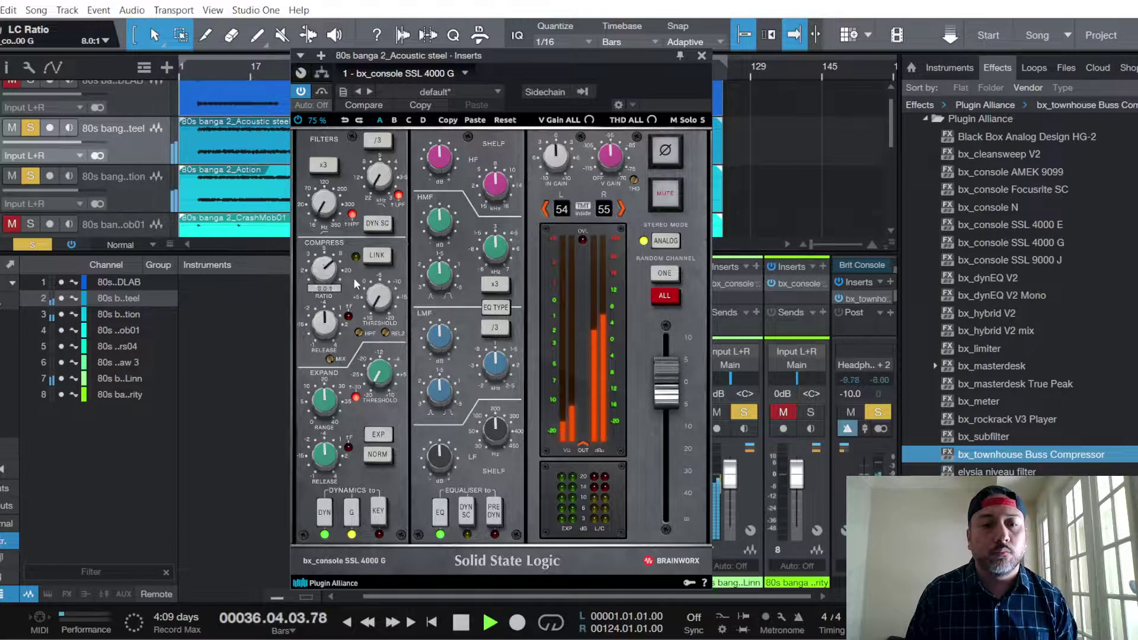
scroll(378, 297, up, 10)
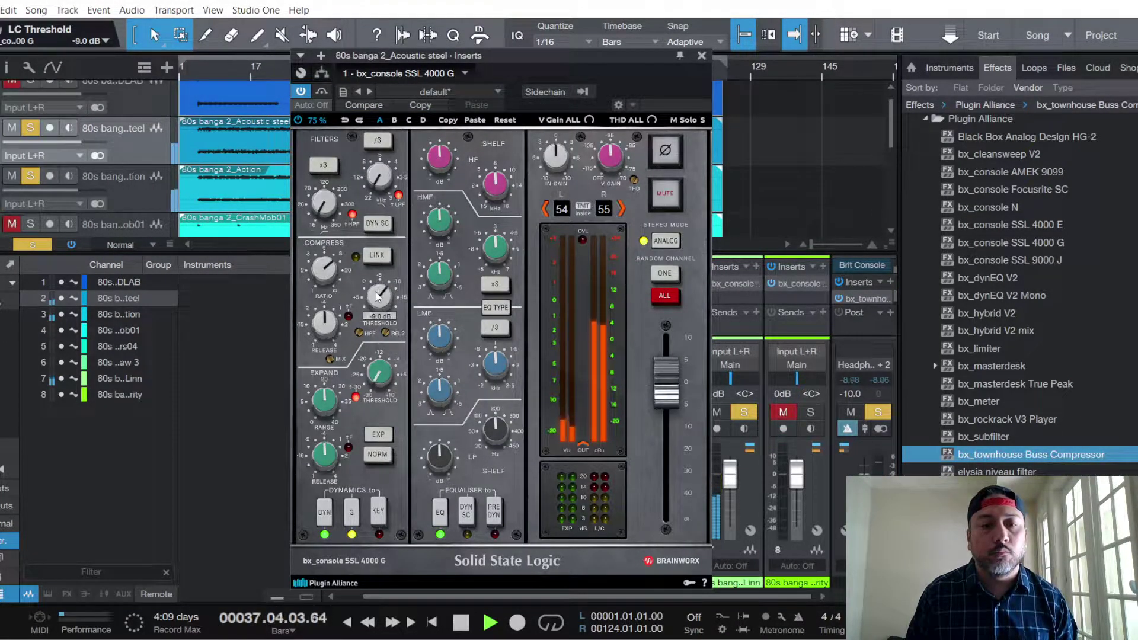
Place Acoustic steel's EQ before the dynamics with highs boosted and high mids up 1.5 dB, and set its fader to -2.5 dB.
click(493, 510)
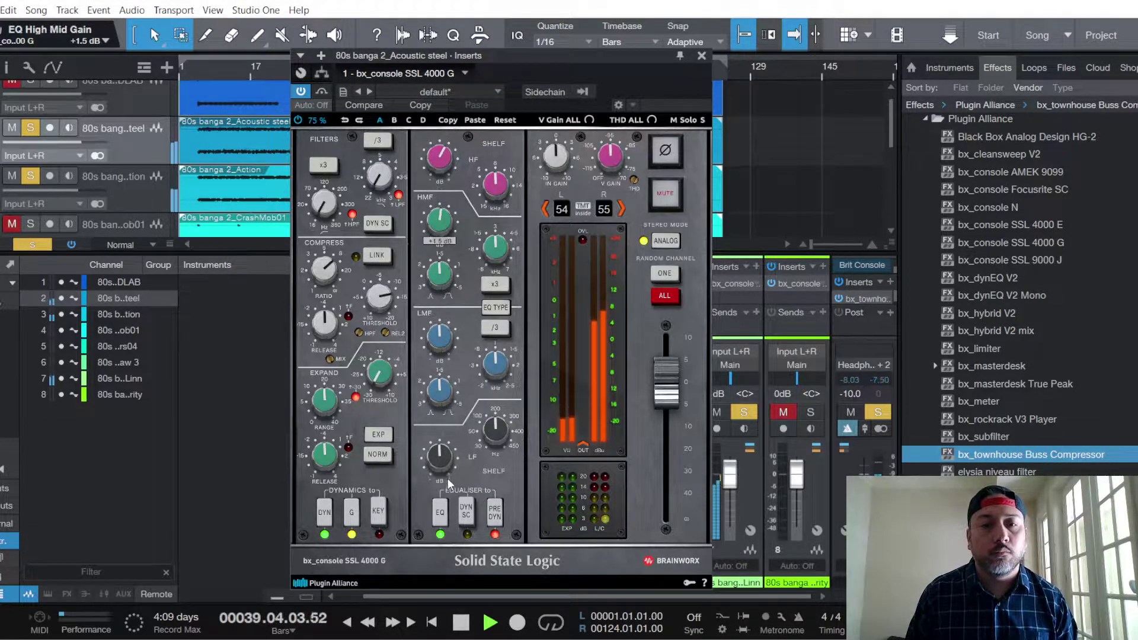
click(701, 56)
scroll(397, 489, down, 3)
scroll(399, 487, up, 2)
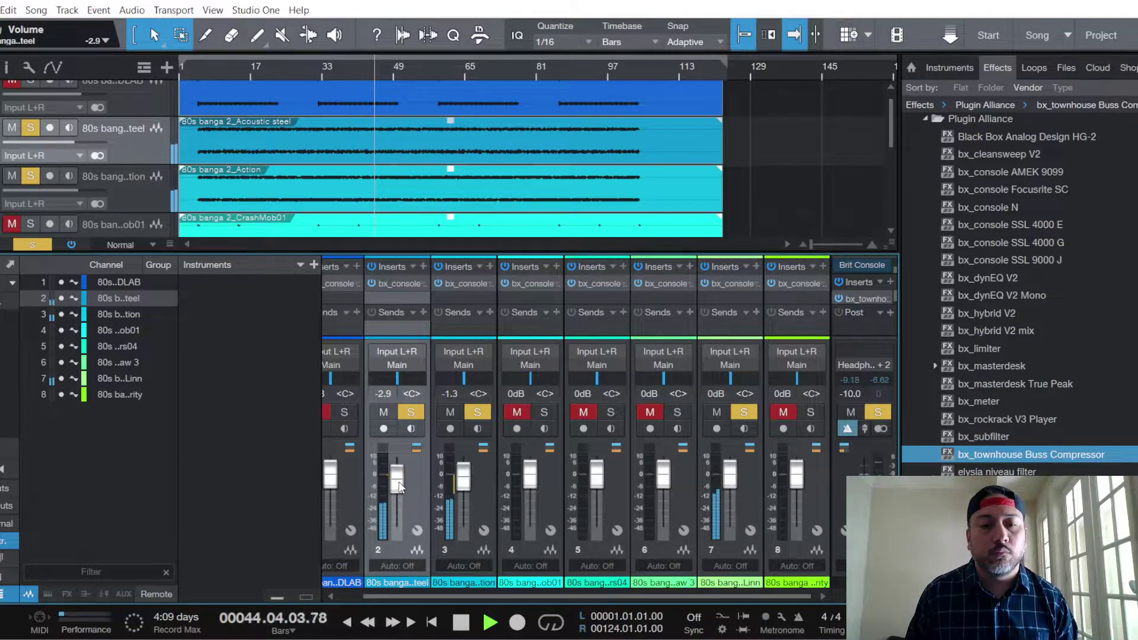
scroll(400, 486, up, 2)
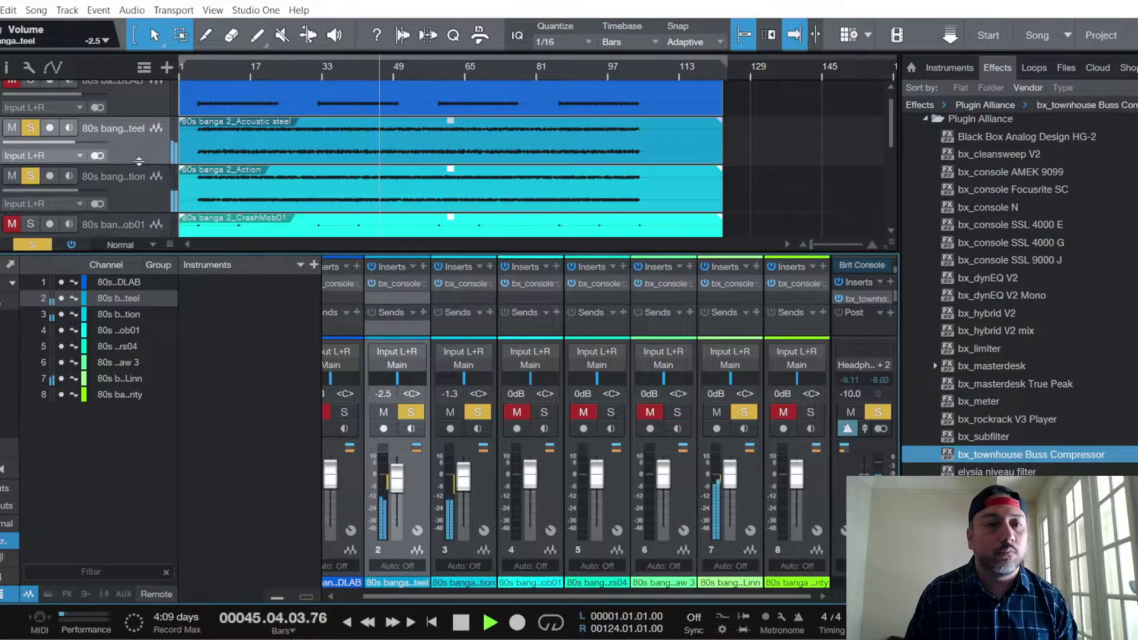
Restart playback and unmute and solo the hats loop channel alongside the other soloed tracks.
scroll(141, 163, up, 1)
click(149, 111)
key(space)
key(space)
click(342, 415)
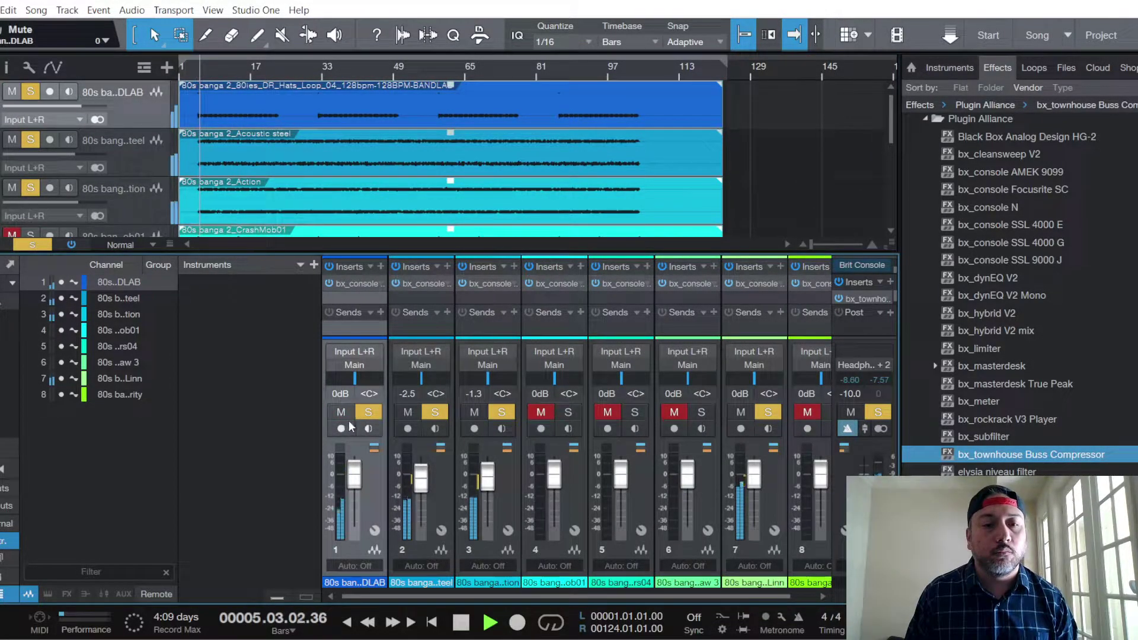
Set the hats loop's compressor to ratio 8.0:1 and release 0.10 s with a lower threshold, and raise the strip's input gain.
click(354, 284)
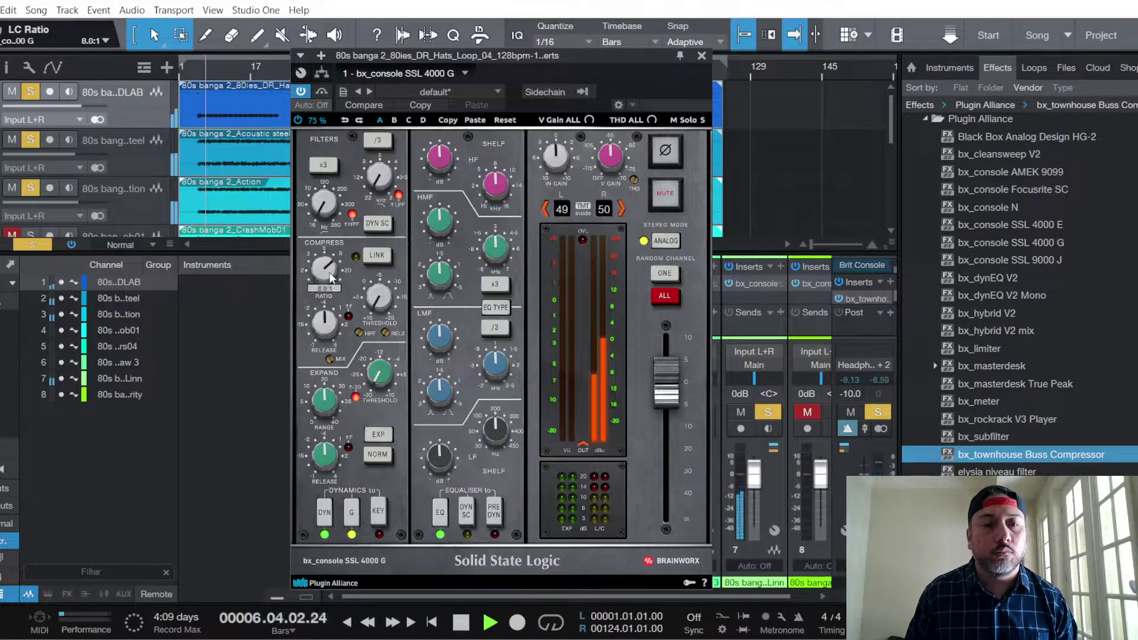
drag(383, 301, 381, 287)
drag(330, 325, 354, 435)
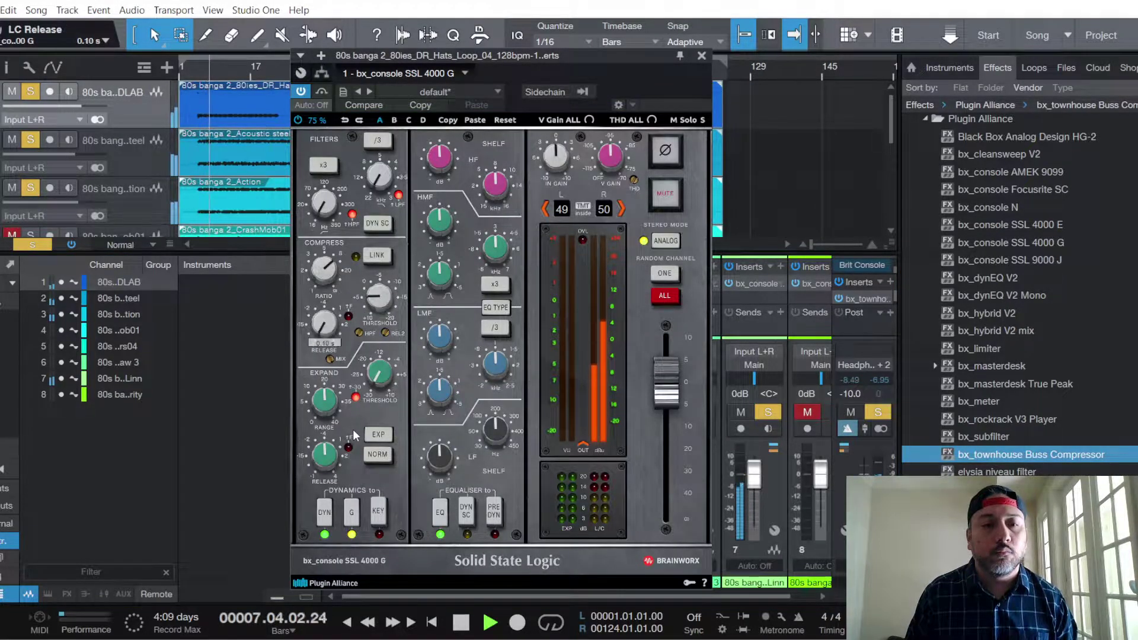
drag(382, 296, 382, 304)
drag(553, 160, 551, 168)
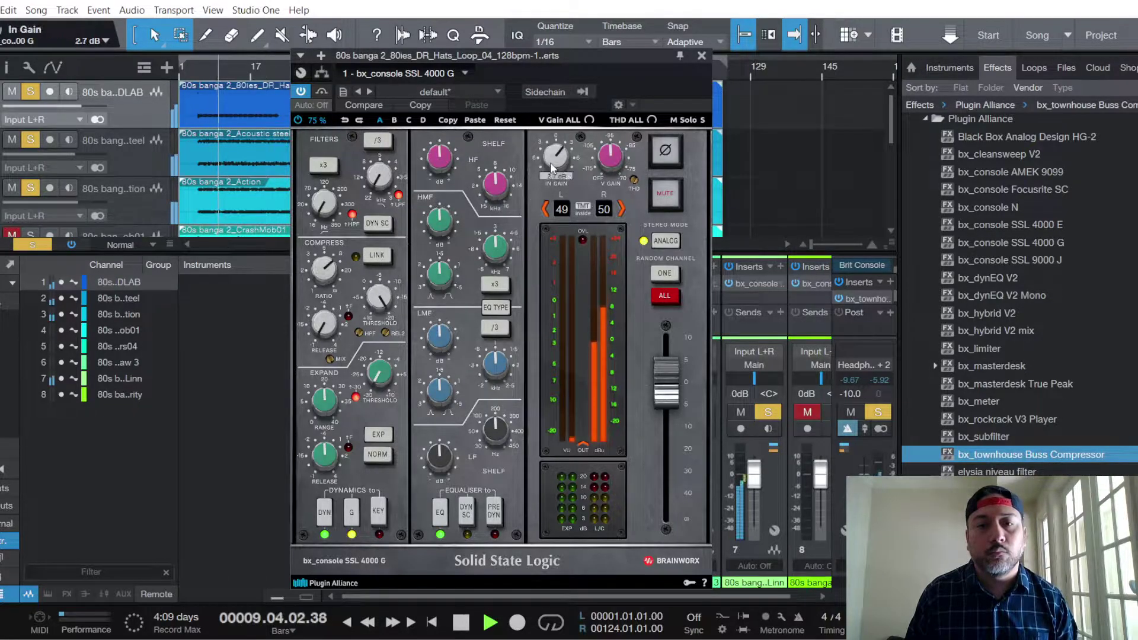
Place the hats loop's EQ before the dynamics with high mids cut by 1.5 dB, and lower its fader to -5.8 dB.
click(494, 511)
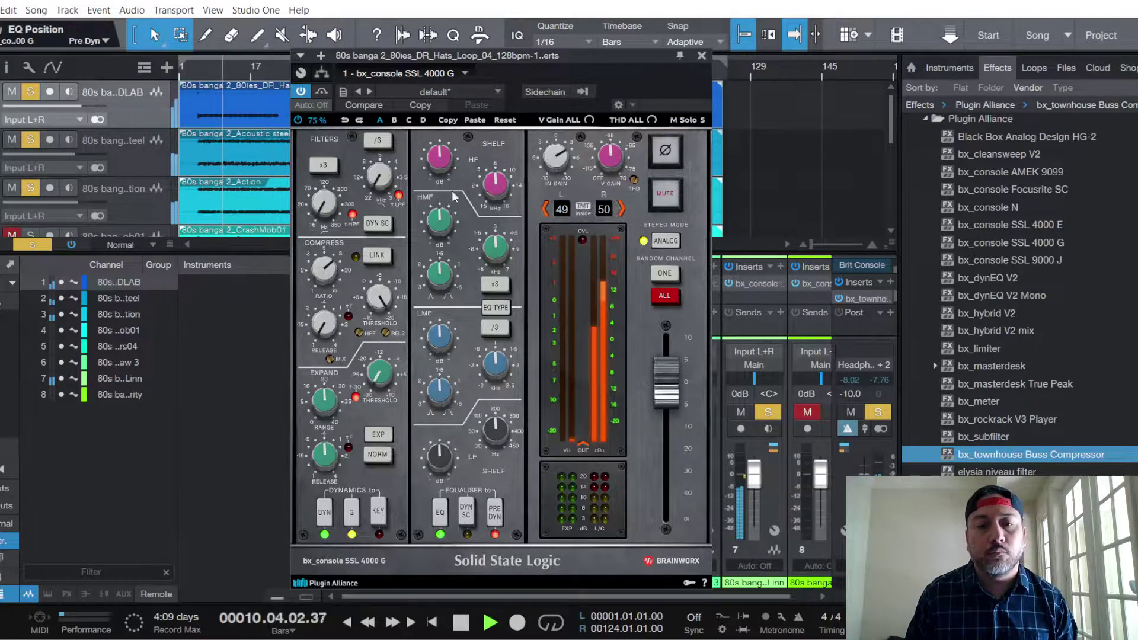
drag(440, 221, 442, 225)
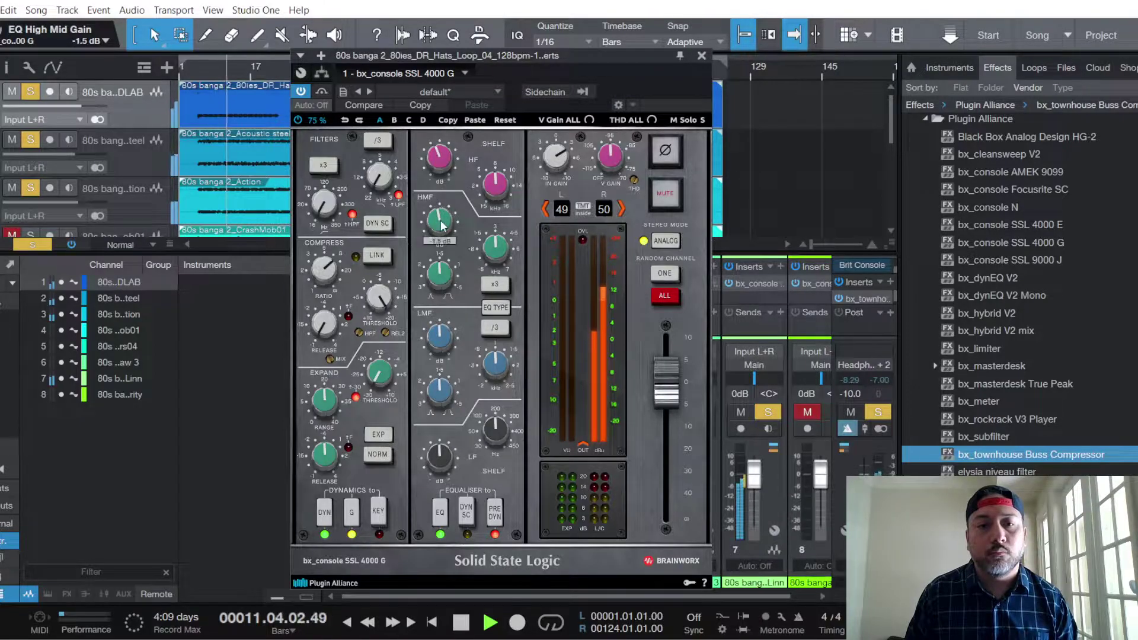
click(702, 55)
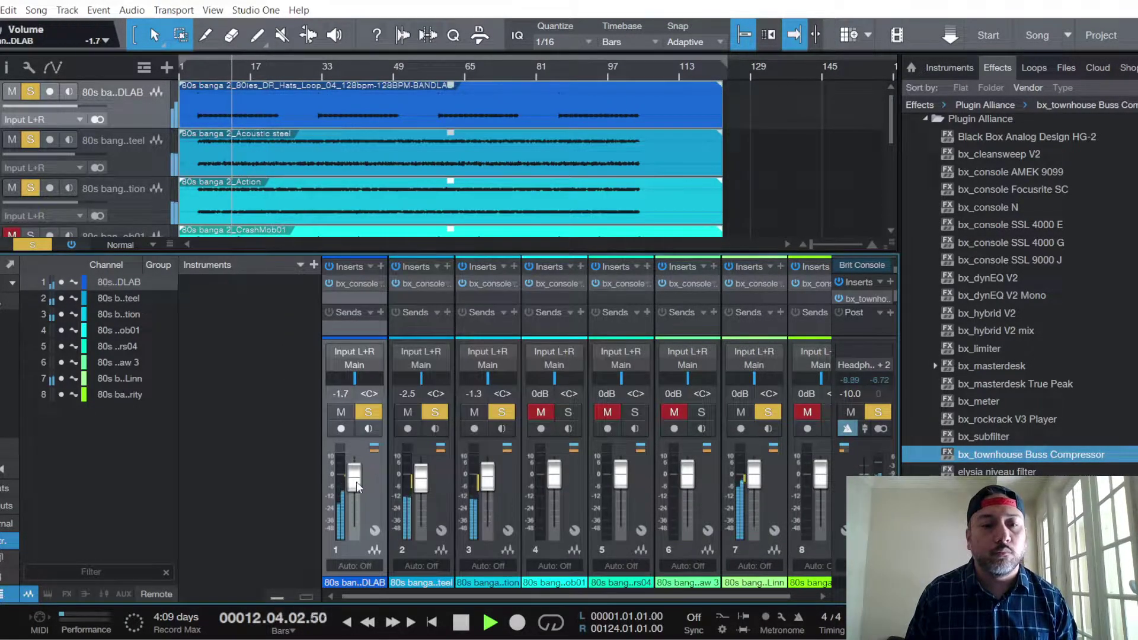
scroll(356, 481, down, 3)
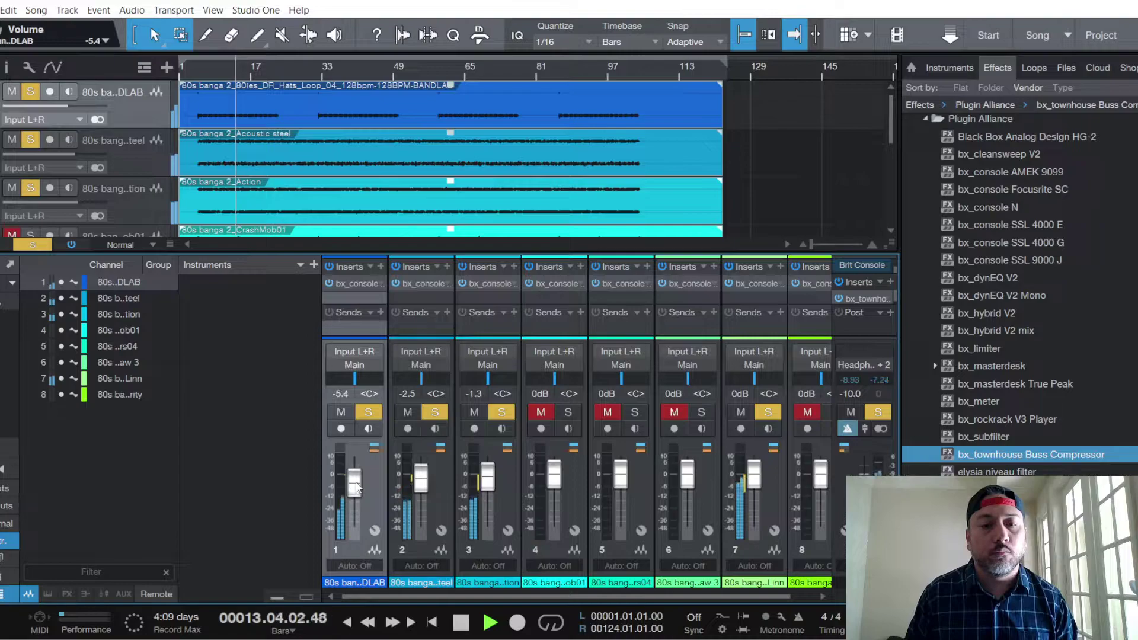
scroll(357, 486, down, 1)
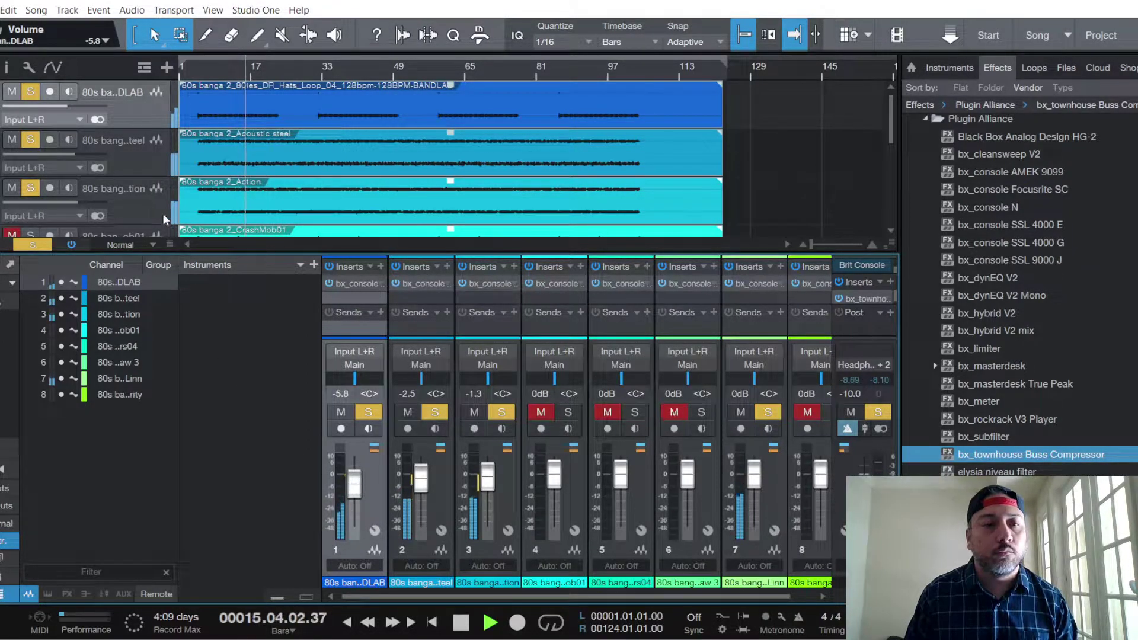
Restart playback with Hypersaw 3 unmuted and soloed, and raise its fader to +2.1 dB.
scroll(134, 187, down, 4)
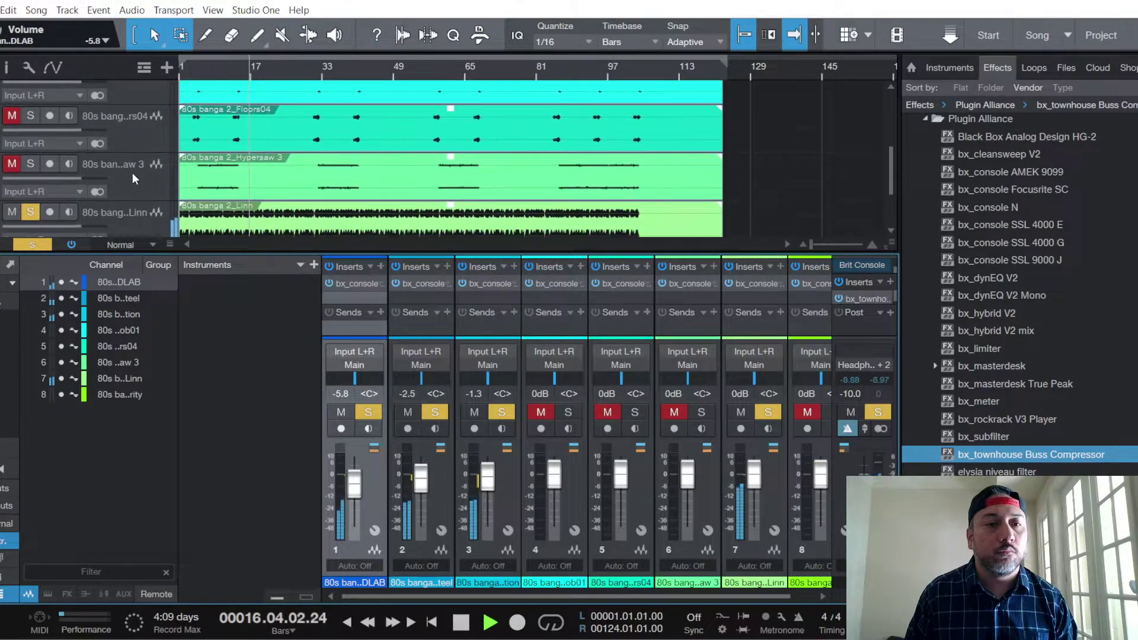
scroll(133, 173, down, 1)
click(133, 156)
click(673, 415)
key(space)
key(space)
drag(688, 482, 691, 476)
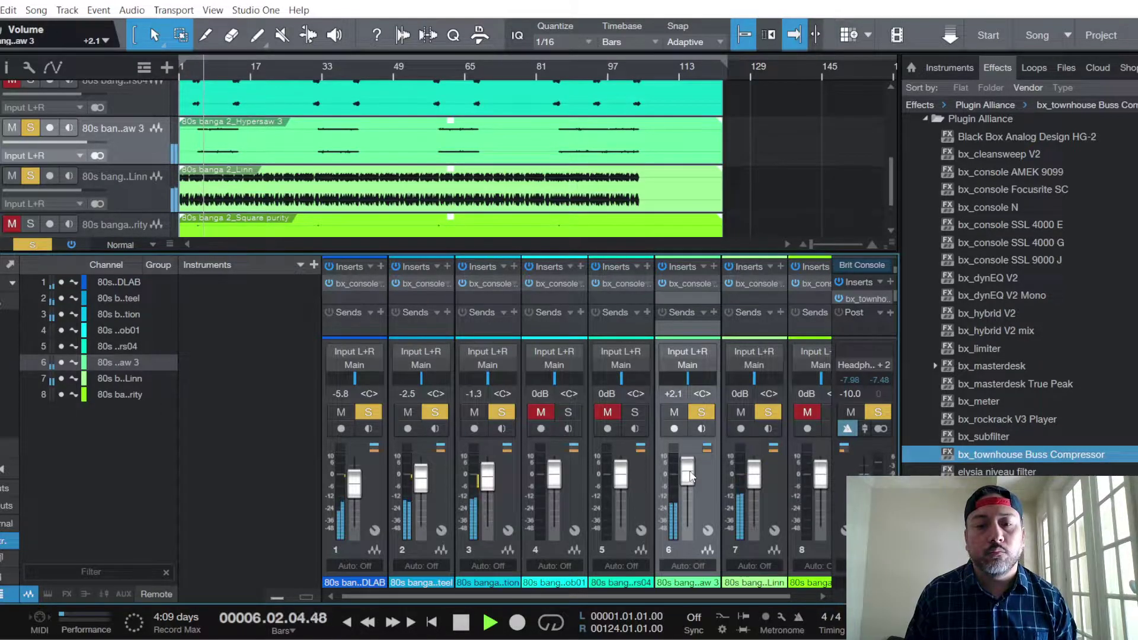
Set Hypersaw 3's compressor threshold to -17.0 dB, and place its EQ before the dynamics with high mids boosted by 1.5 dB.
click(692, 283)
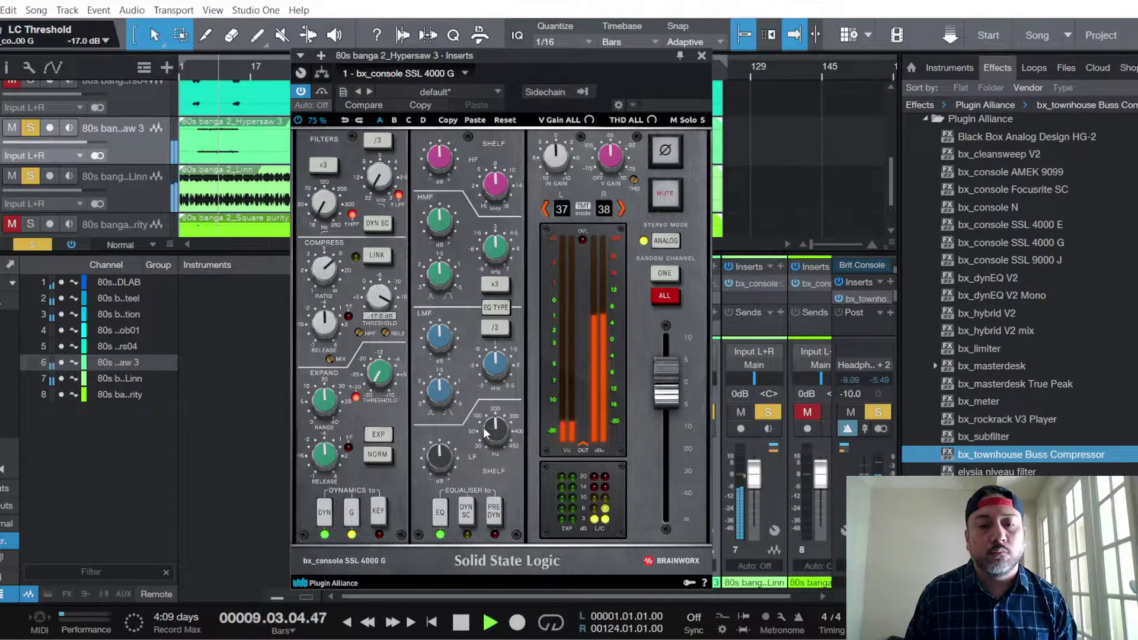
click(499, 522)
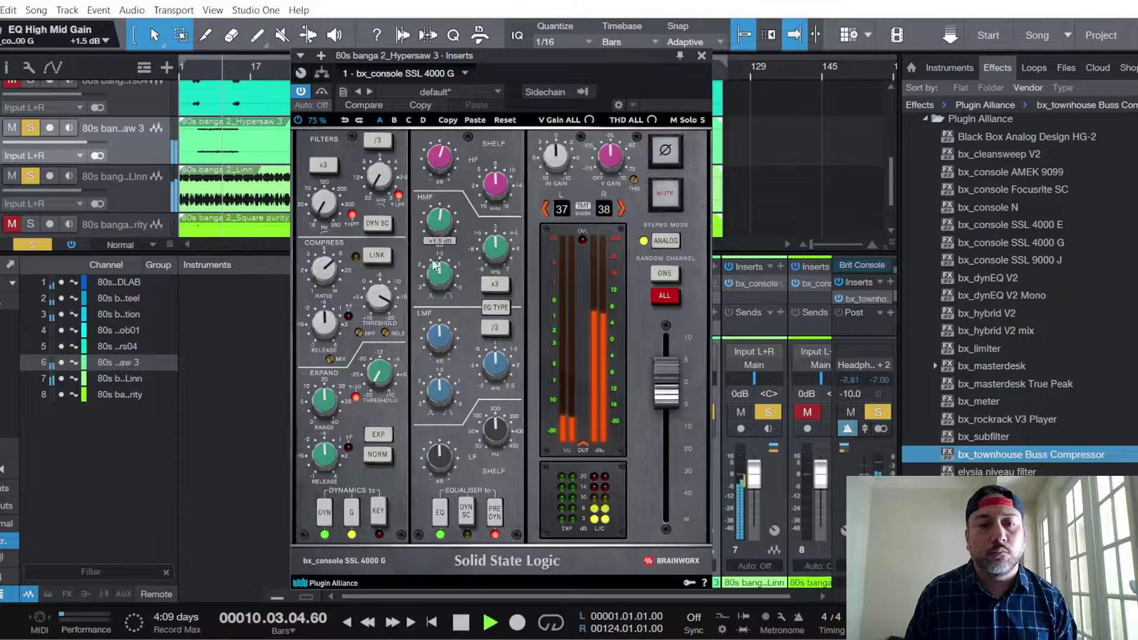
click(701, 55)
Set Hypersaw 3's fader to -0.4 dB and restart playback to check its level.
drag(686, 474, 688, 486)
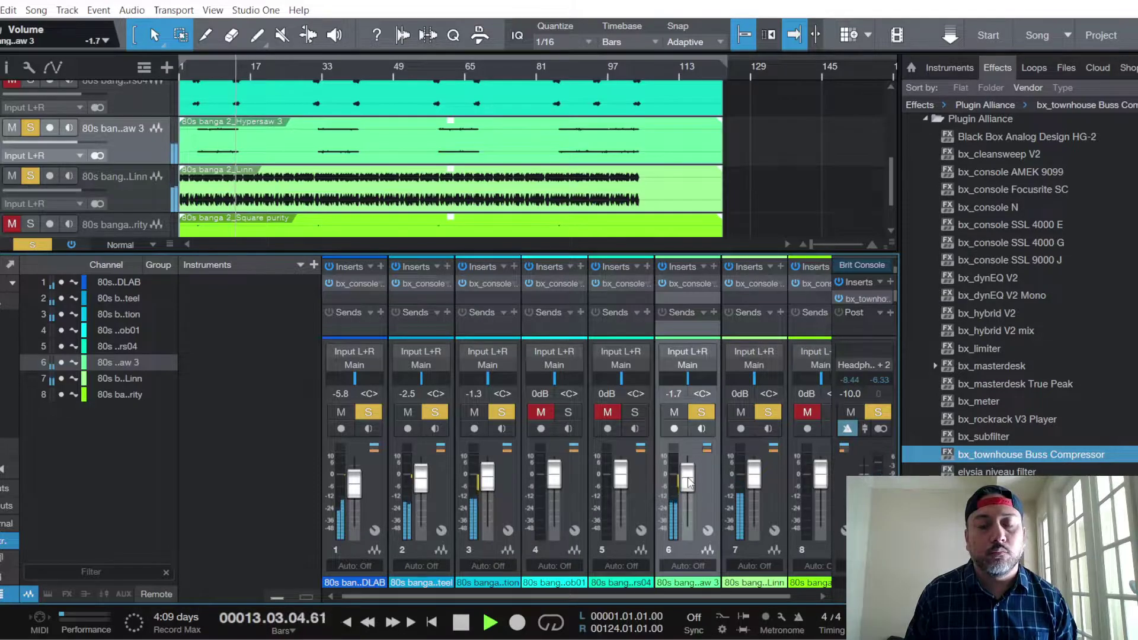
drag(687, 481, 688, 480)
key(space)
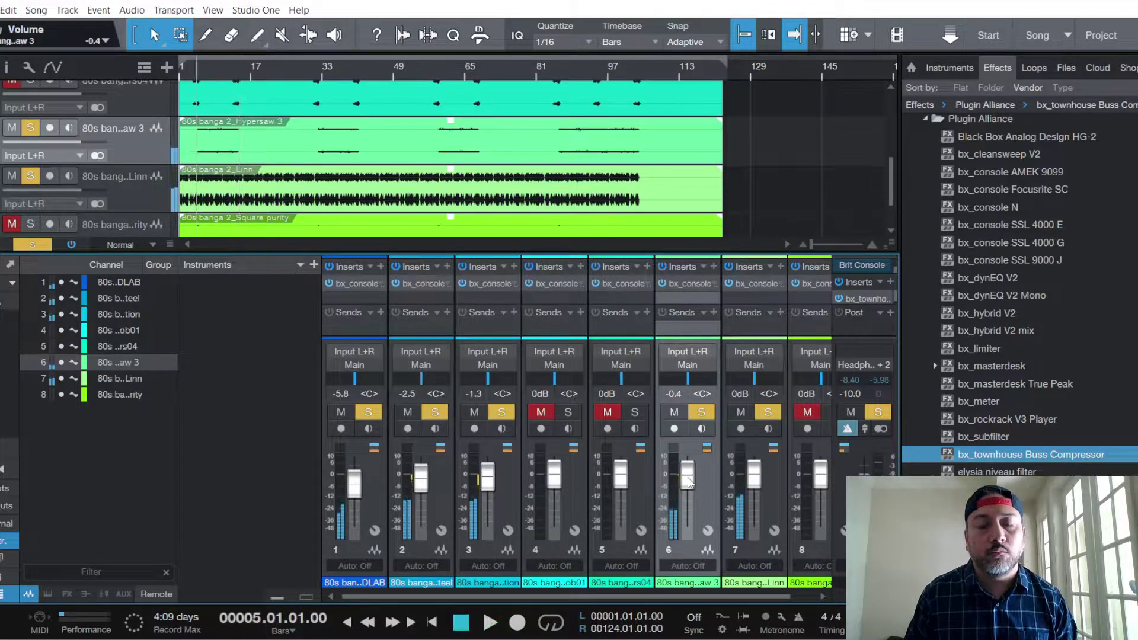
Unmute and solo the Square purity channel so it plays with the other soloed tracks.
scroll(688, 482, down, 1)
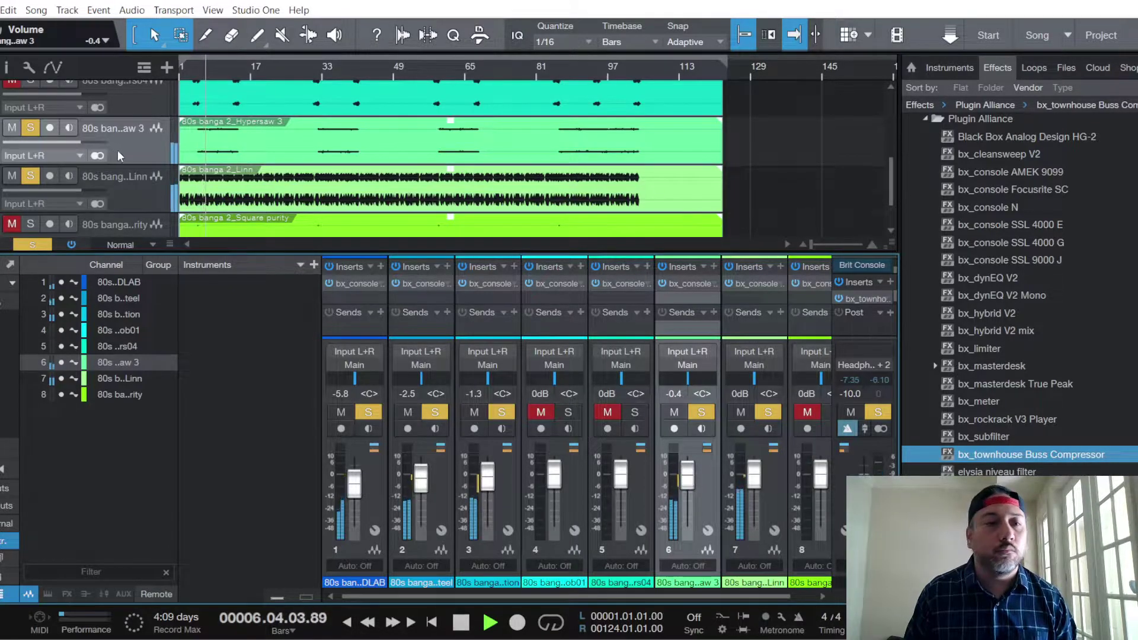
scroll(116, 150, down, 2)
click(133, 166)
click(782, 412)
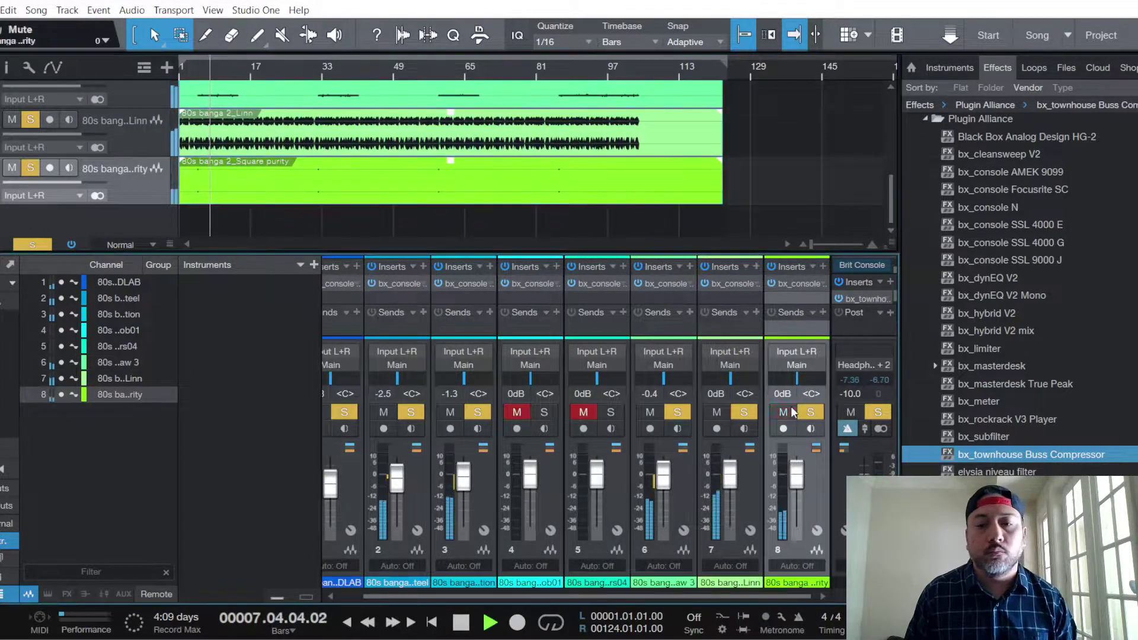
Raise the ratio and lower the threshold of Square purity's compressor, and place its EQ before the dynamics with low mids boosted by 1.5 dB.
click(799, 283)
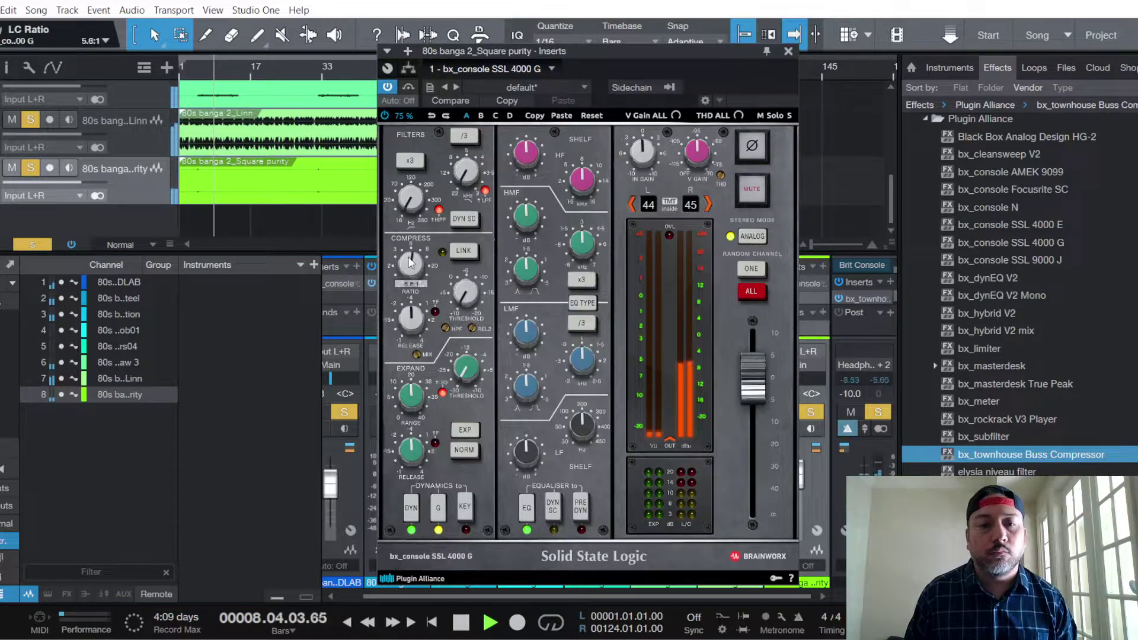
drag(466, 291, 463, 301)
scroll(464, 301, down, 3)
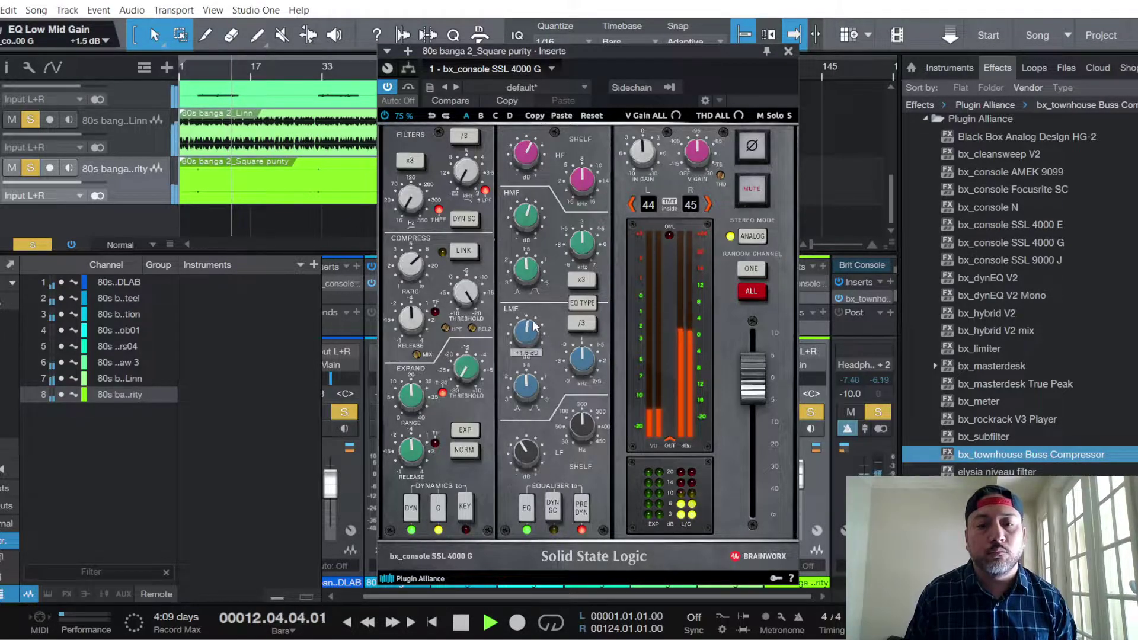
click(788, 51)
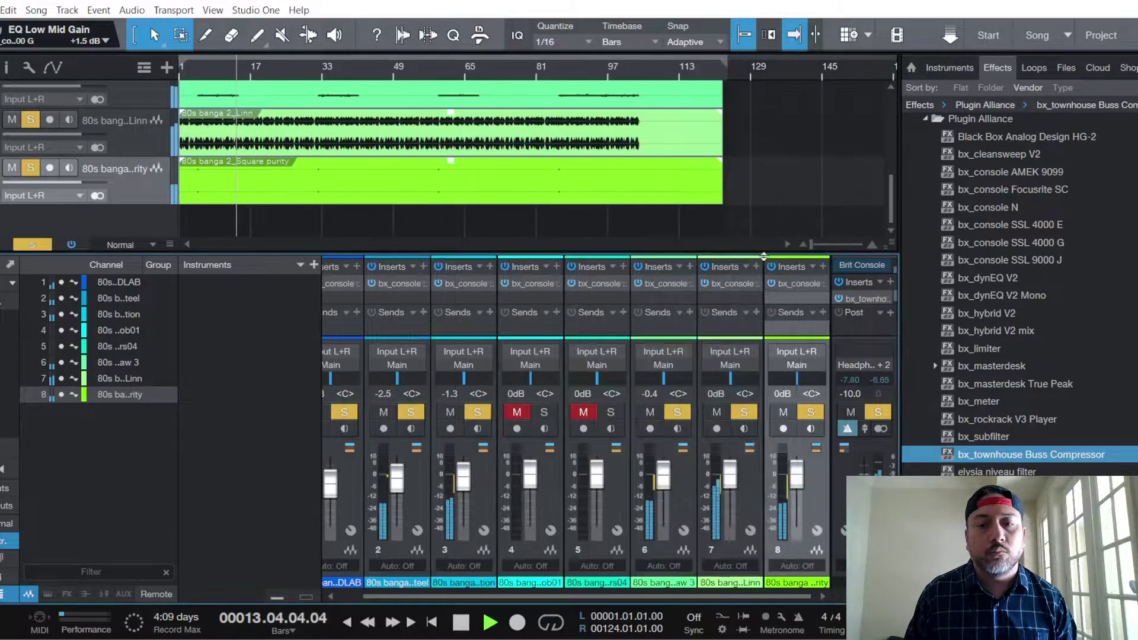
Lower the Square purity channel's fader to -2.1 dB.
drag(796, 476, 800, 477)
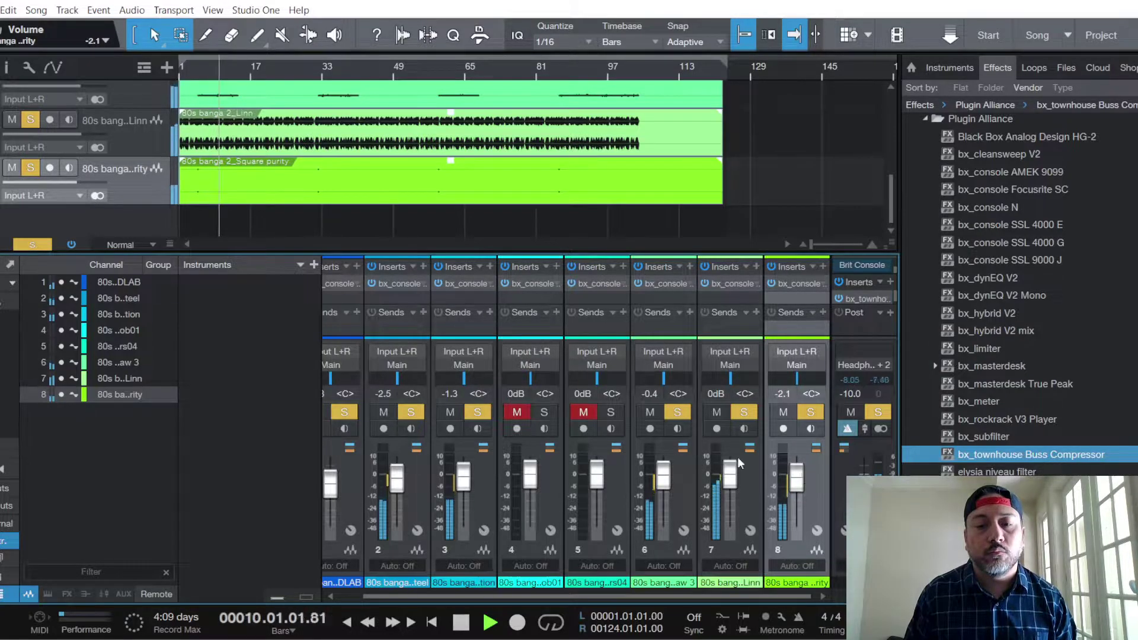
scroll(122, 162, up, 2)
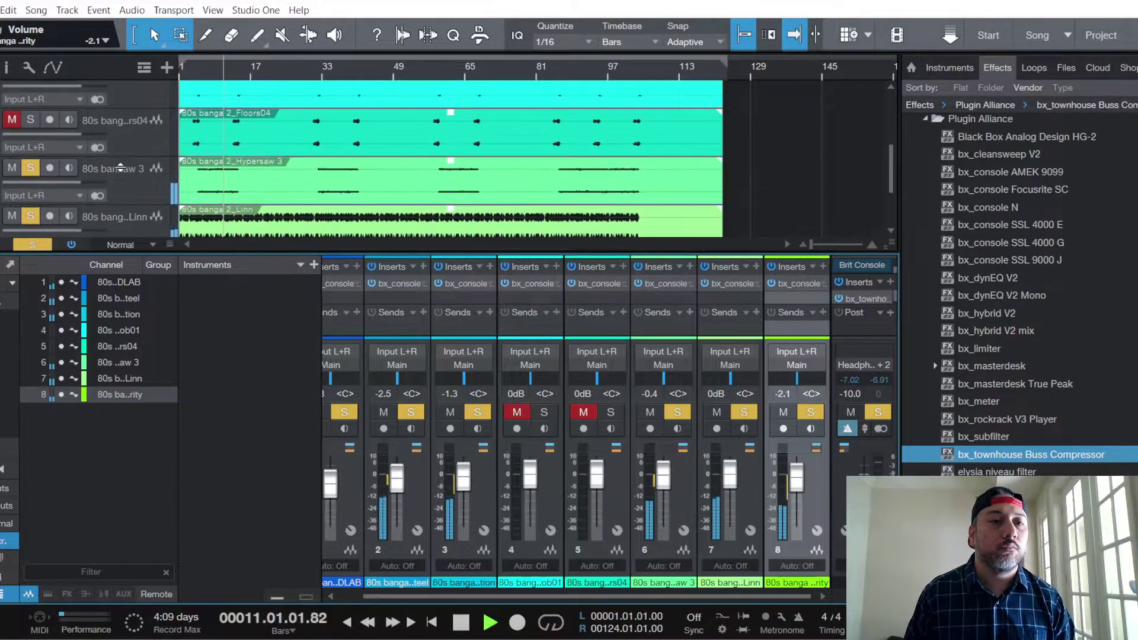
Unmute and solo the CrashMob01 channel so it plays with the other soloed tracks.
scroll(122, 156, up, 2)
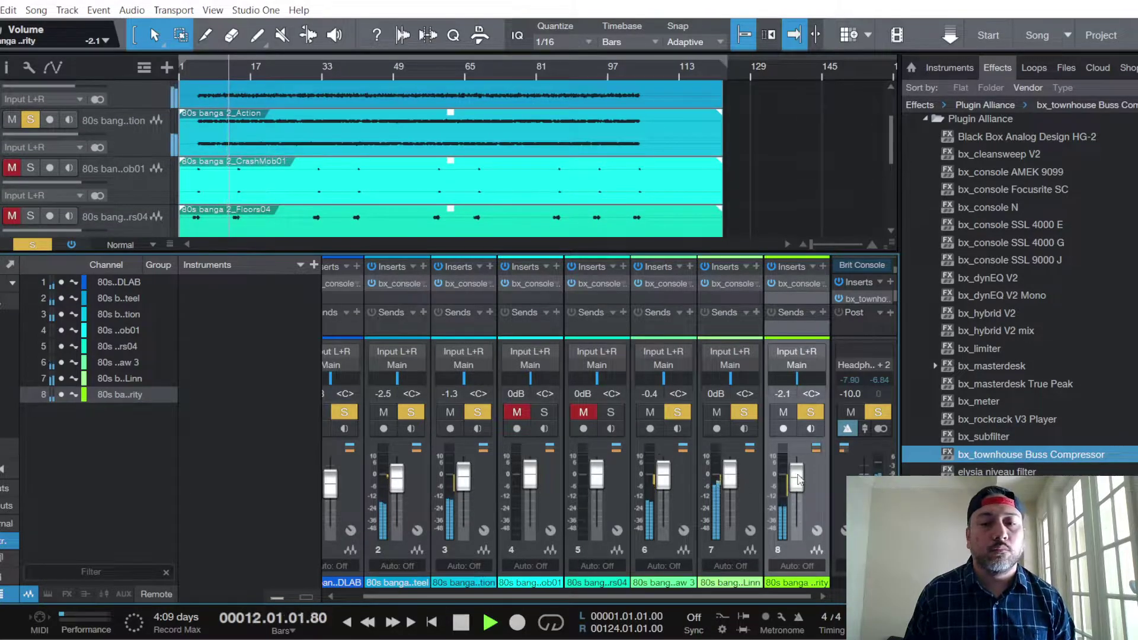
click(128, 184)
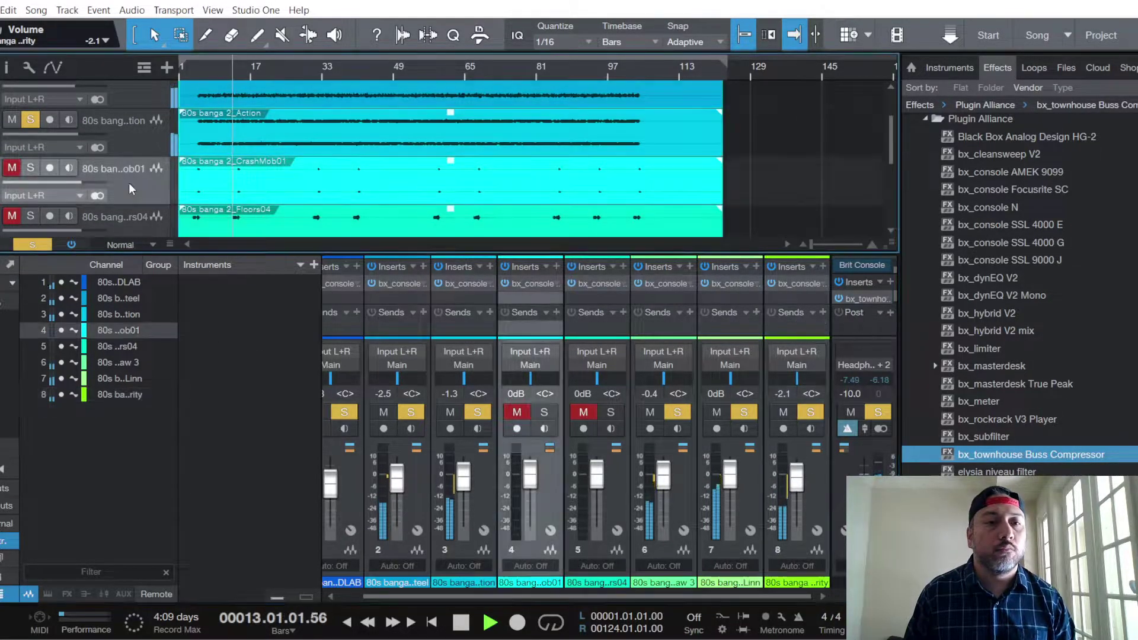
click(516, 412)
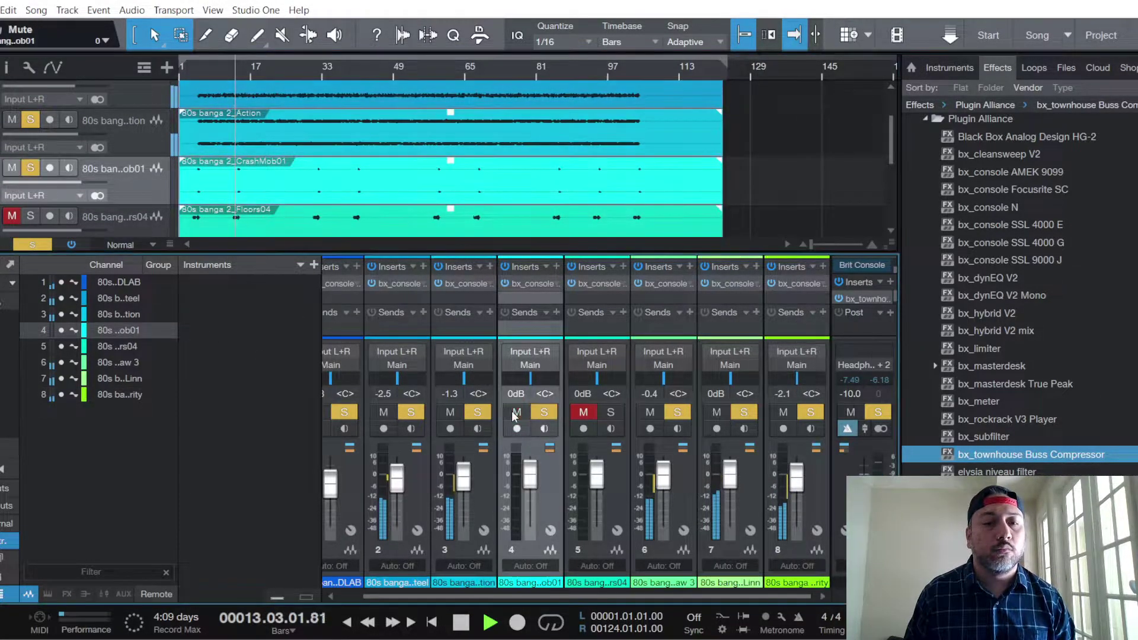
Set the compressor on CrashMob01's SSL 4000 G strip to an 8.0:1 ratio, 0.10 s release and -20.0 dB threshold.
double_click(535, 282)
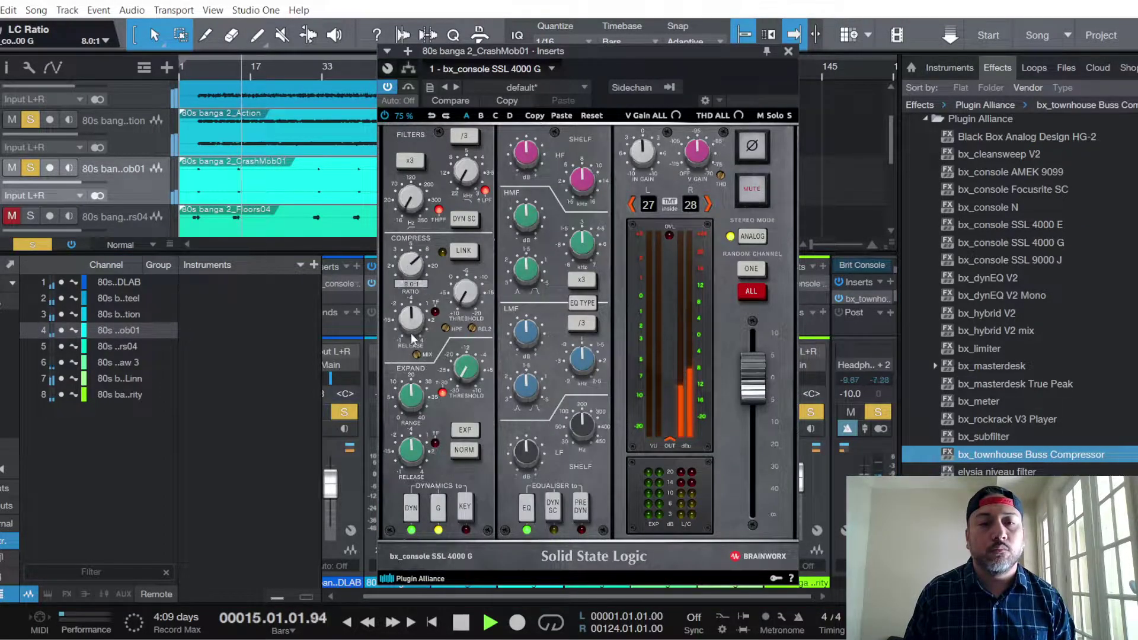
scroll(412, 318, down, 3)
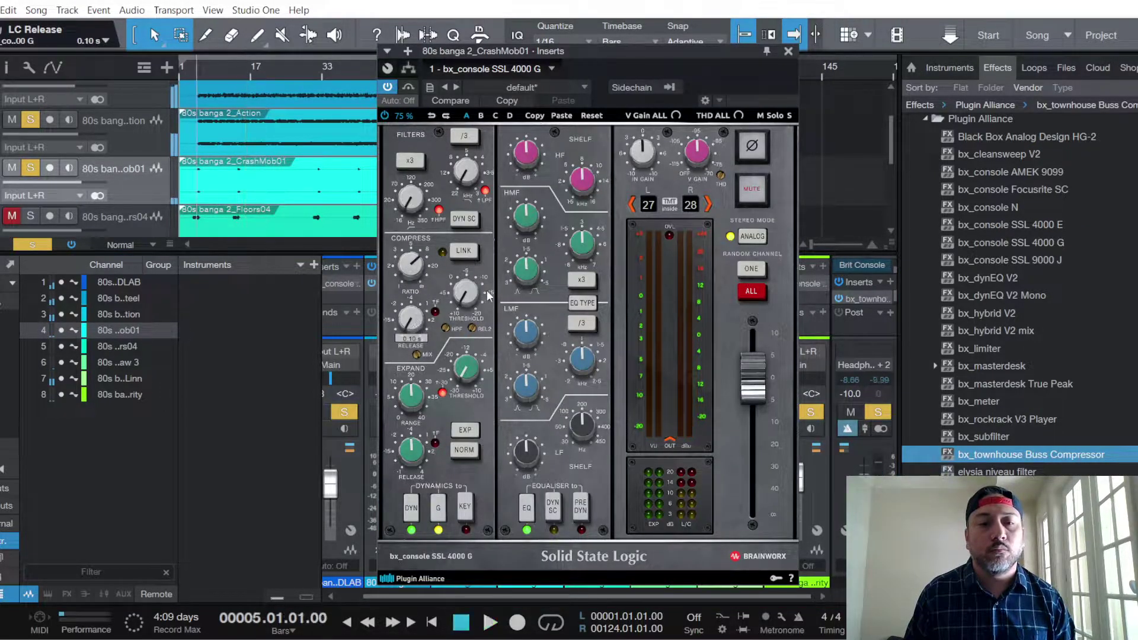
mouse_move(464, 293)
scroll(464, 292, down, 4)
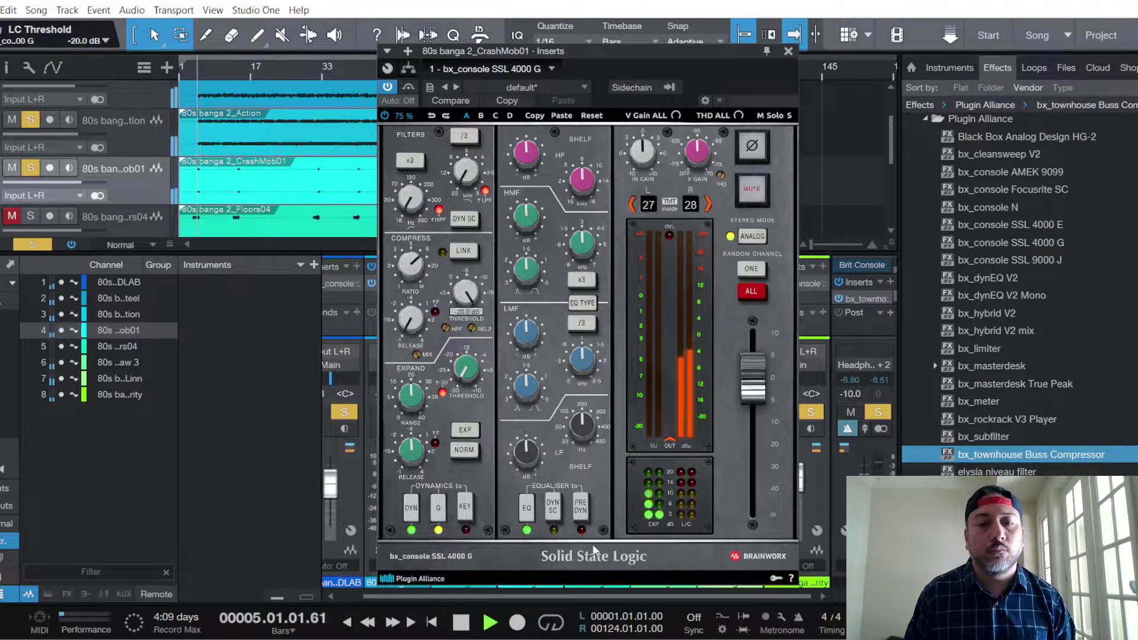
Place CrashMob01's EQ before the dynamics with highs at -2.7 dB and high mids at -2.9 dB, and lower its fader to -3.3 dB.
click(580, 506)
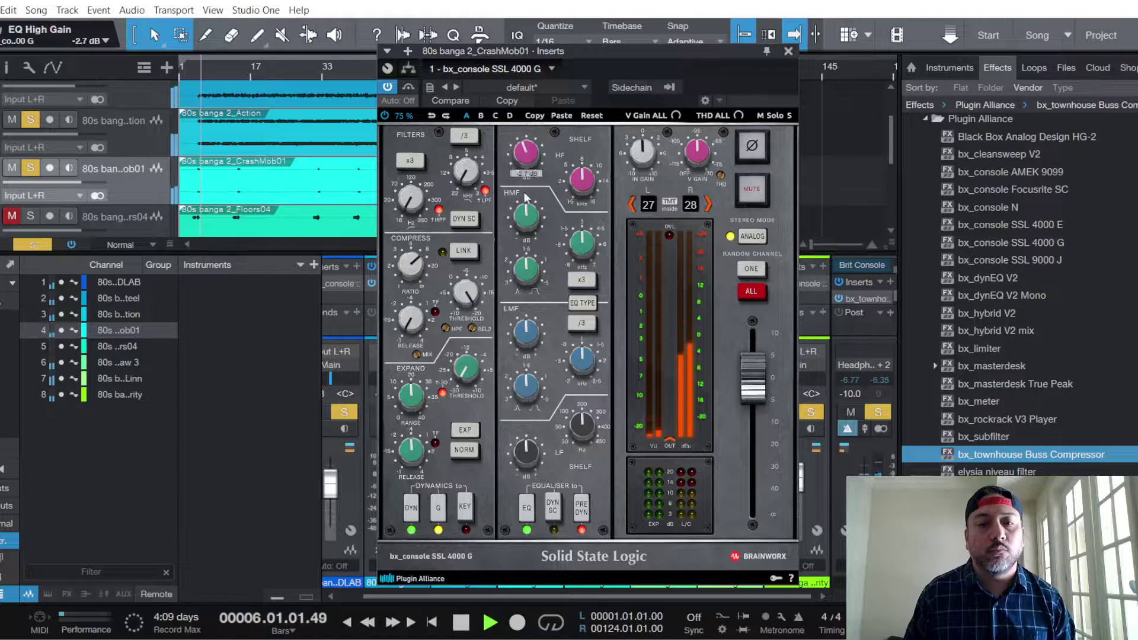
click(787, 53)
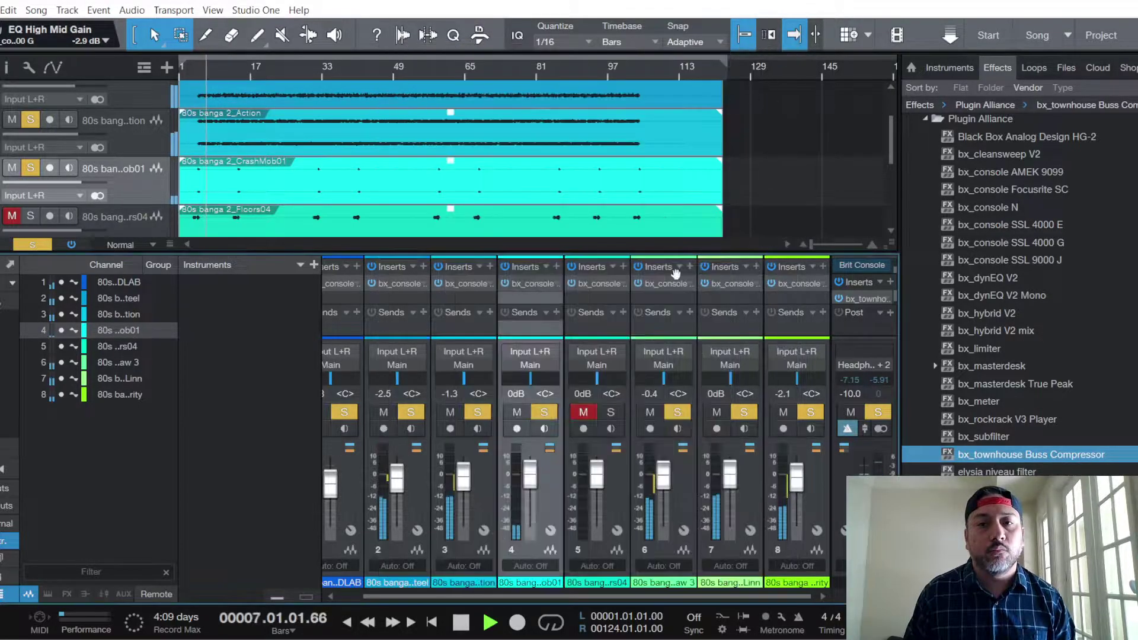
drag(535, 482, 535, 485)
Unmute and solo the Floors04 channel so it joins the soloed tracks.
scroll(131, 189, down, 1)
click(132, 188)
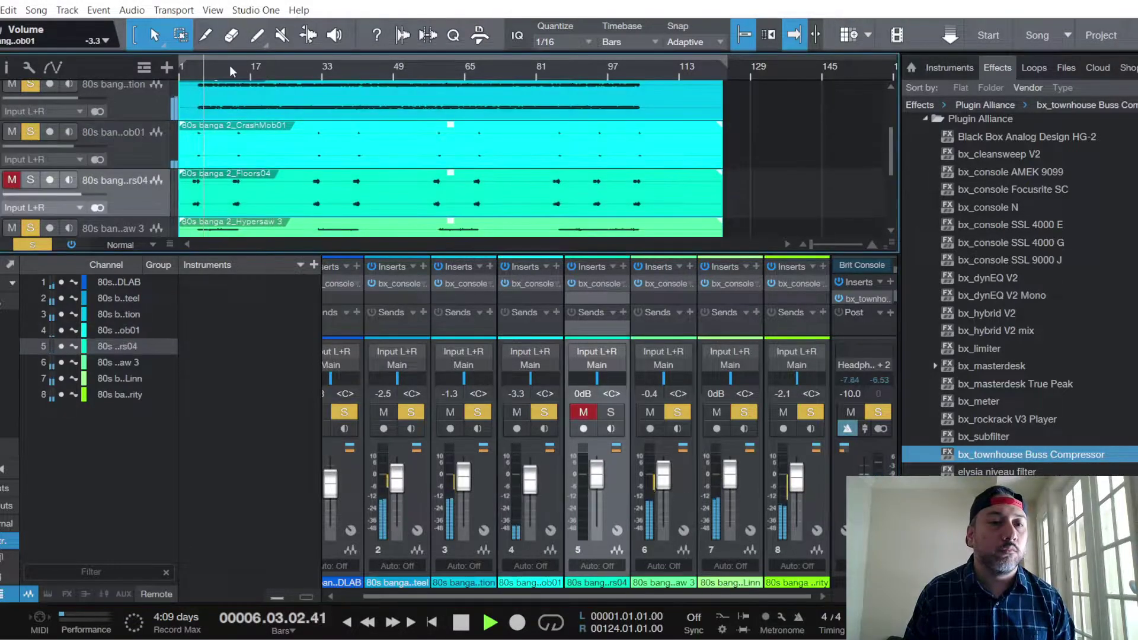
click(583, 412)
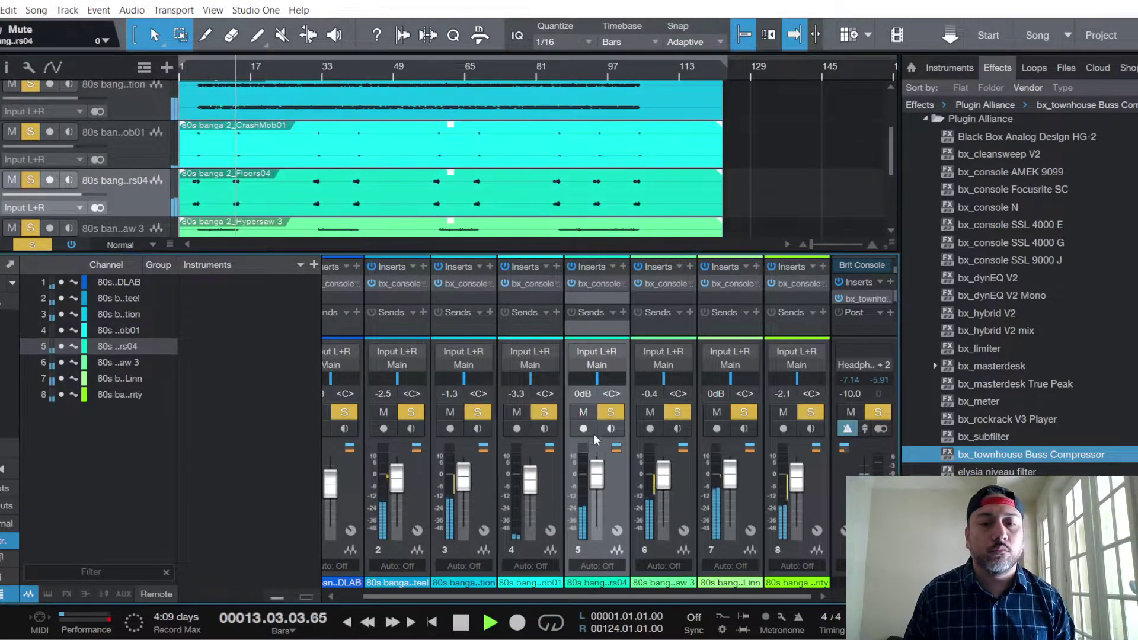
Set the compressor on Floors04's SSL 4000 G strip to a 0.10 s release and about -13 dB threshold.
click(601, 286)
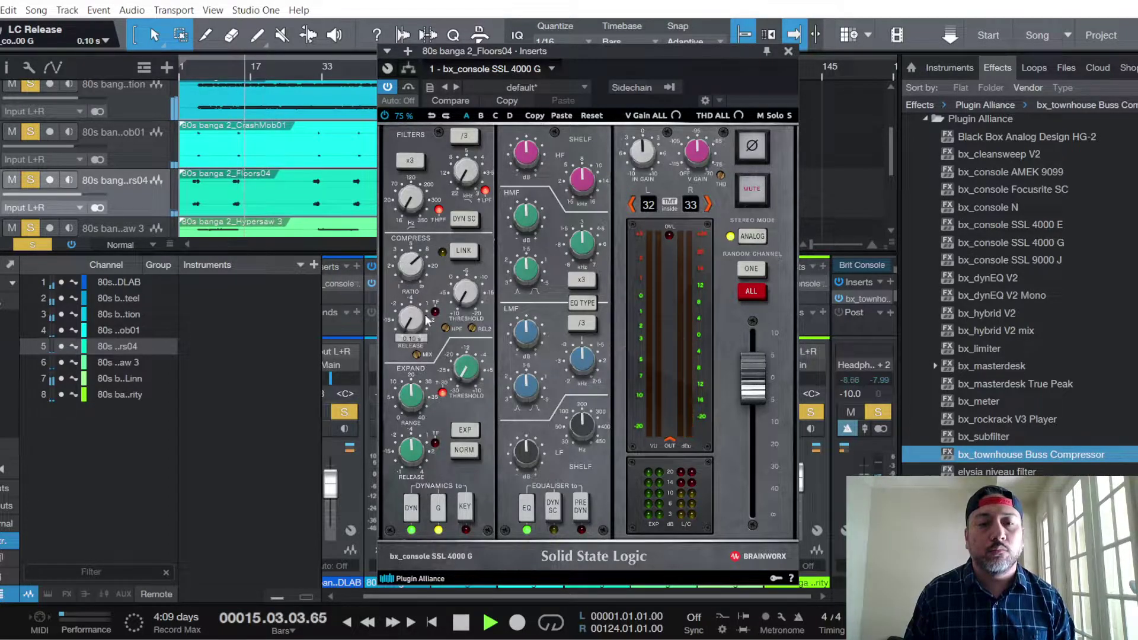
mouse_move(469, 291)
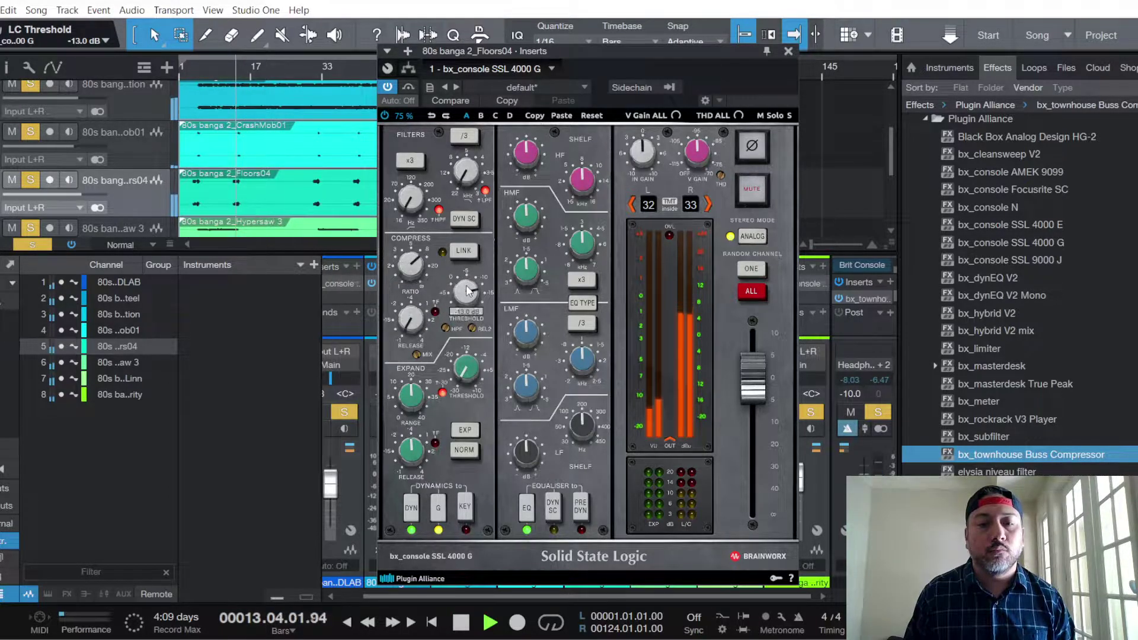
Place Floors04's EQ before the dynamics and boost lows 2.4 dB at 75.8 Hz, highs 6.7 dB and high mids 2.9 dB.
mouse_move(582, 426)
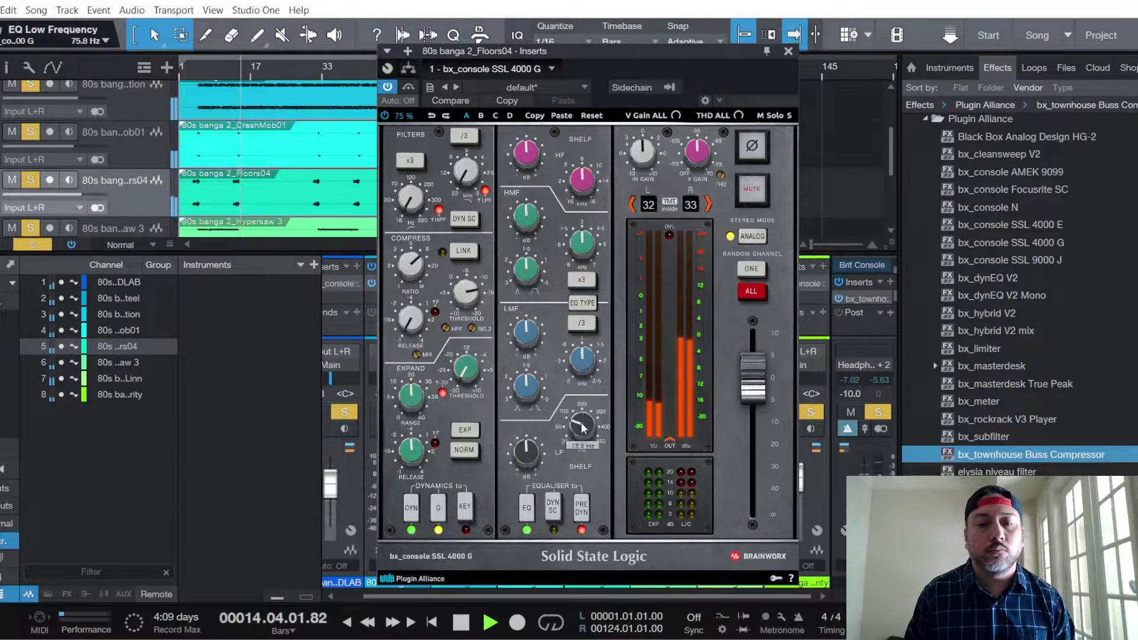
mouse_move(529, 453)
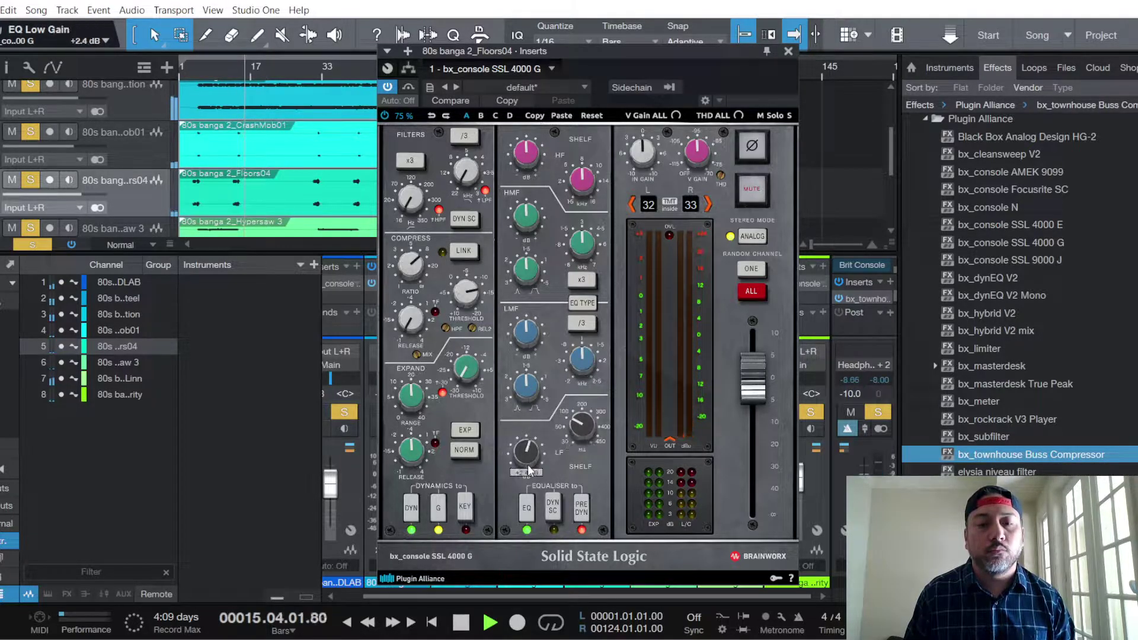
mouse_move(518, 175)
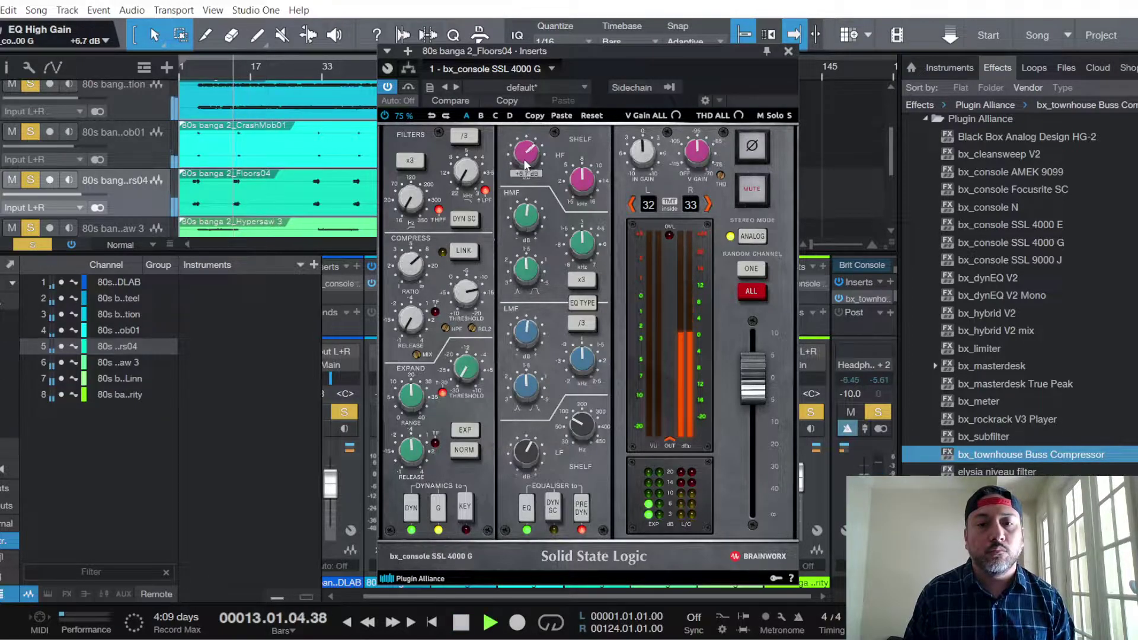
mouse_move(530, 226)
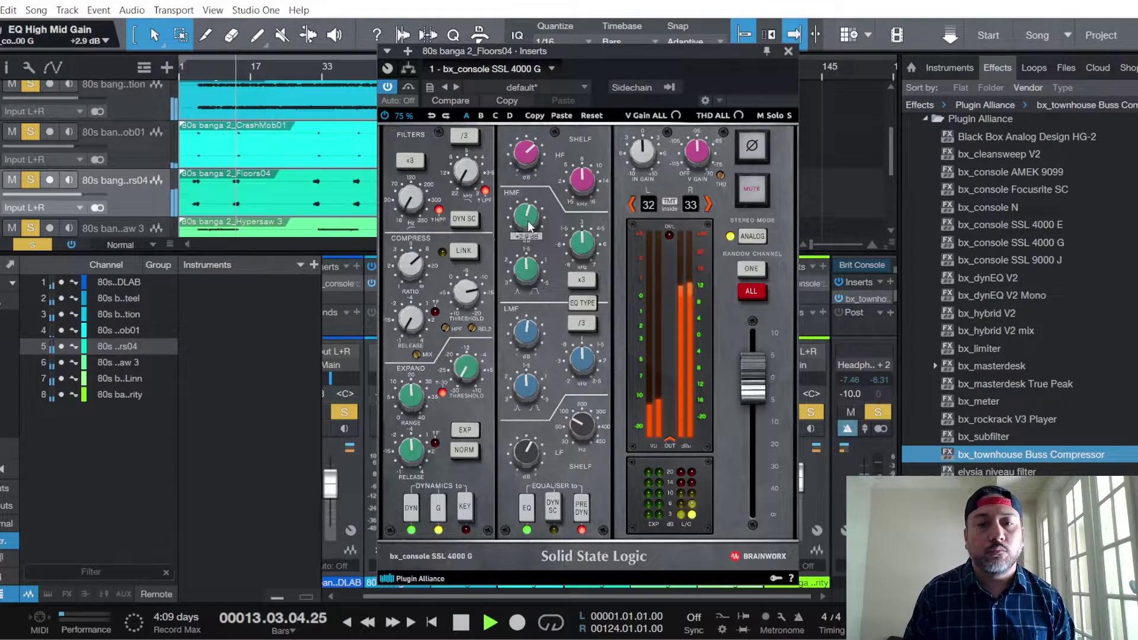
click(788, 51)
Lower the Floors04 channel's fader to -4.6 dB while replaying the section.
key(space)
key(space)
drag(604, 473, 600, 483)
key(space)
key(space)
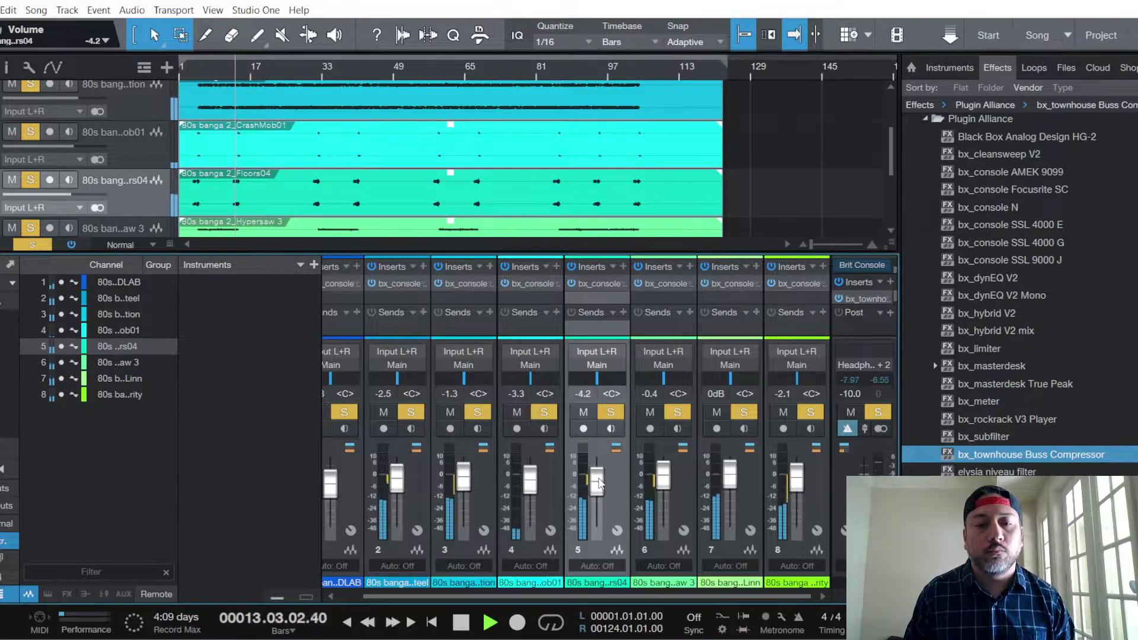
Turn off solo on all channels so the full mix plays.
scroll(118, 189, down, 4)
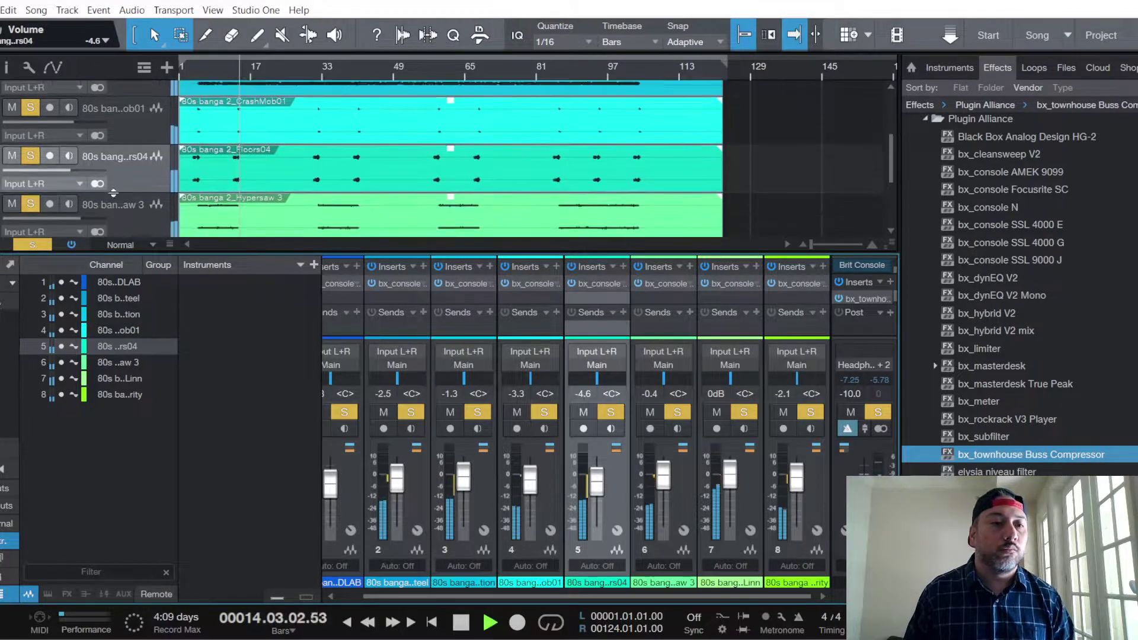
scroll(135, 181, up, 10)
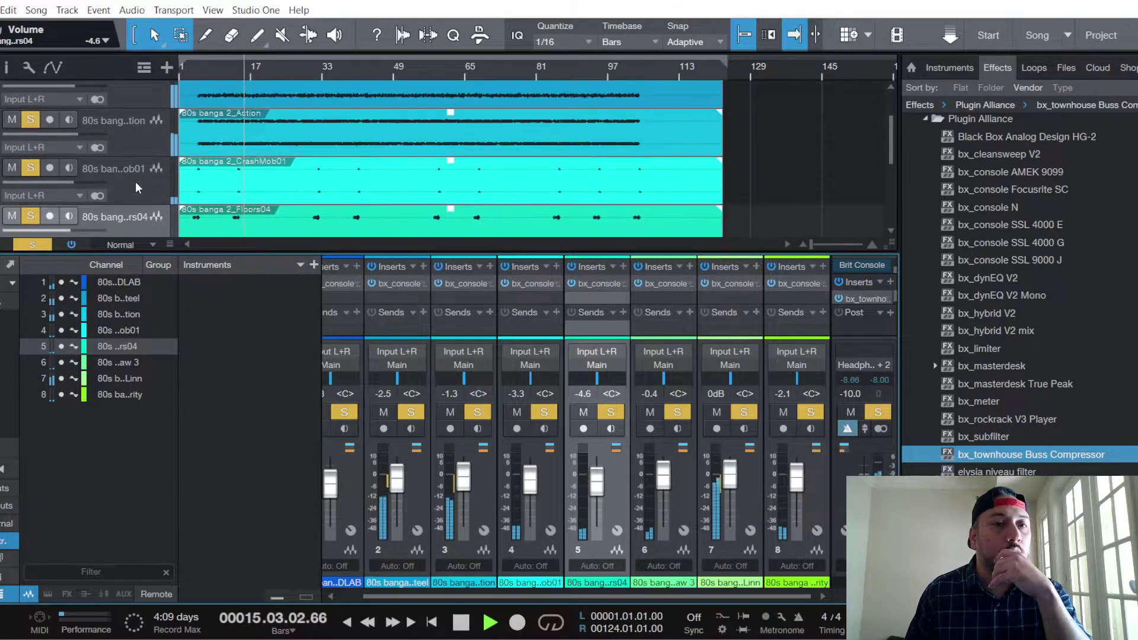
click(877, 412)
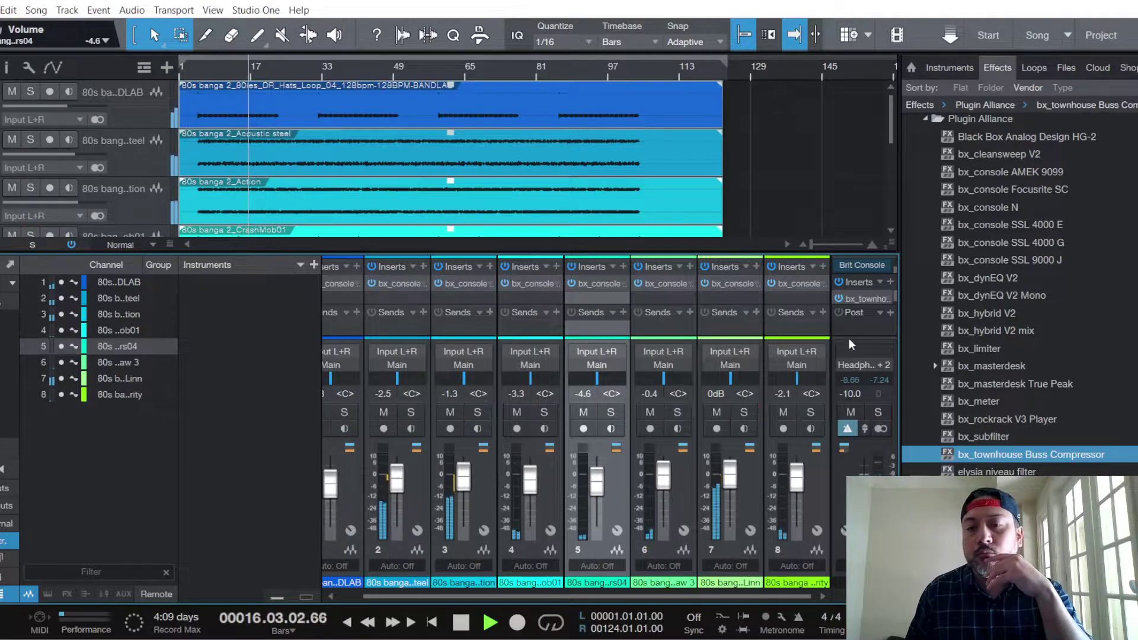
Set the threshold of the main bus's bx_townhouse Buss Compressor to 0.0 dB and save the song.
click(862, 298)
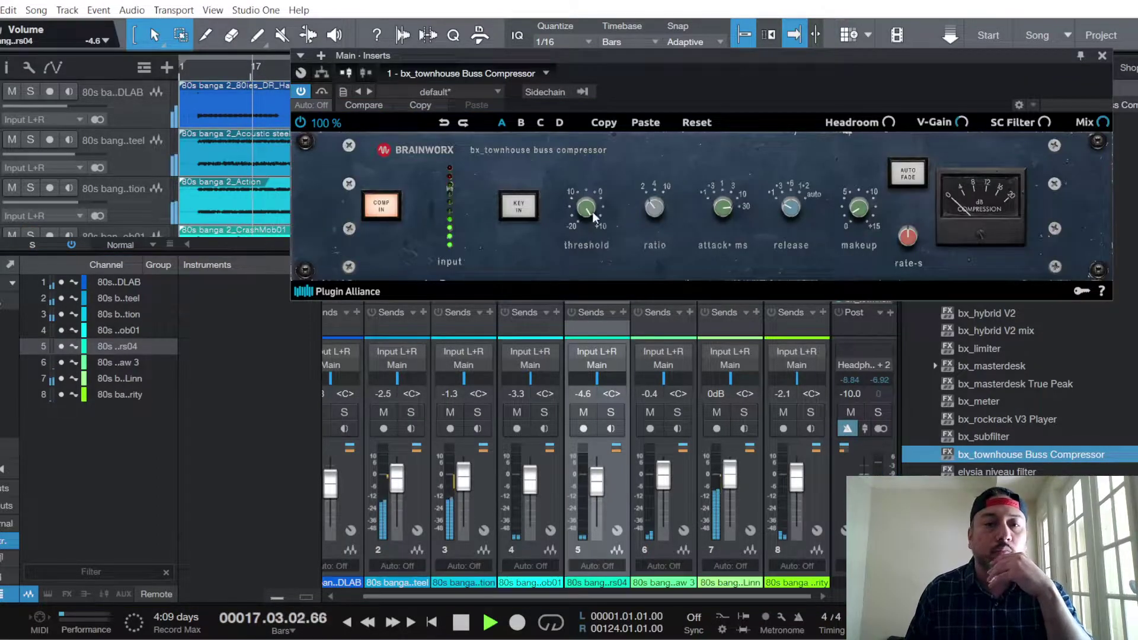
mouse_move(584, 211)
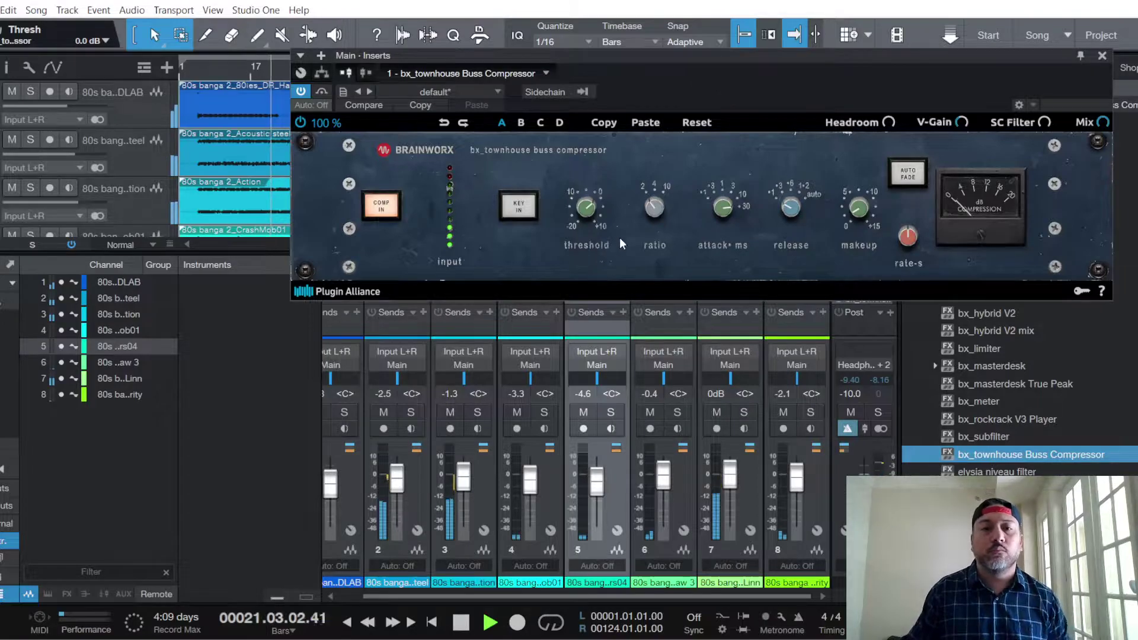
click(1101, 55)
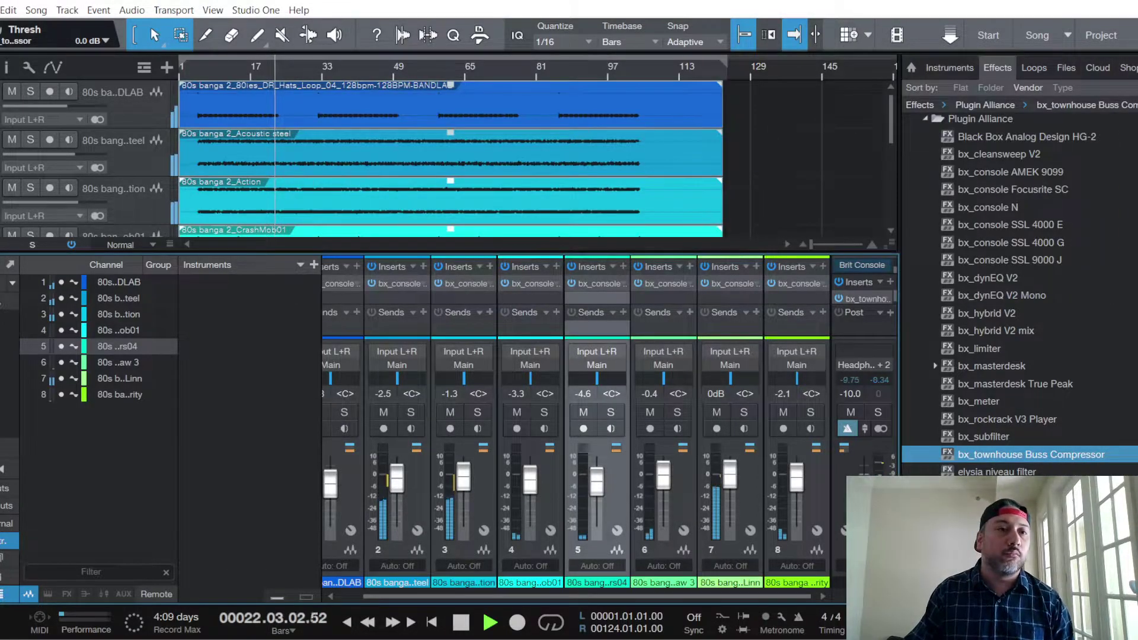
click(2, 10)
click(17, 174)
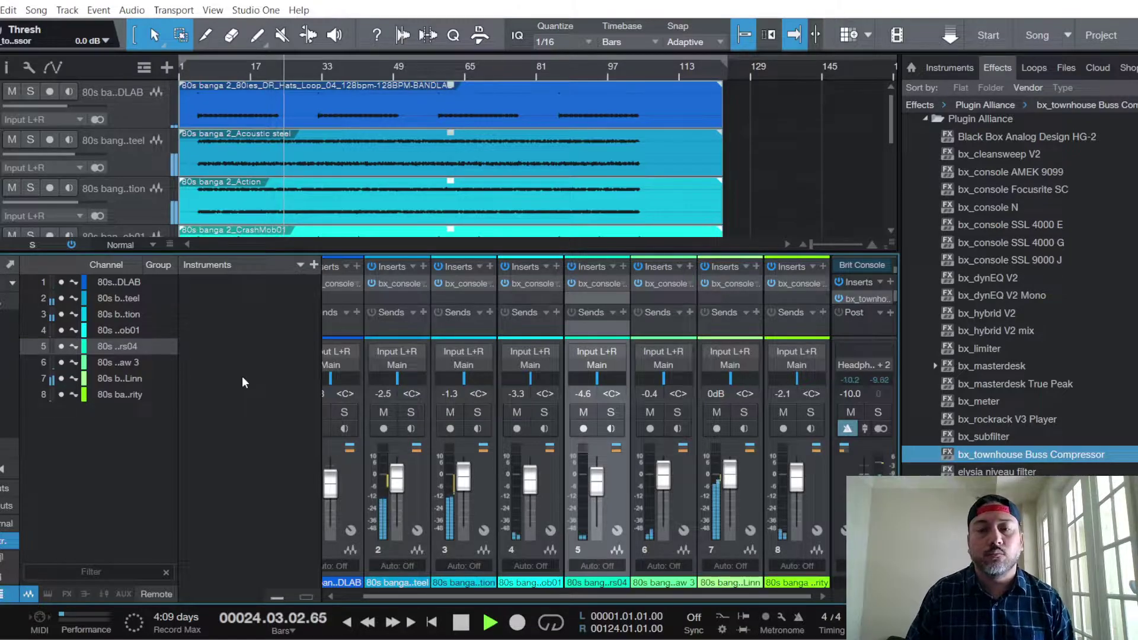
Recheck the main bus compressor's settings against the playing mix, close it and save the song again.
click(860, 297)
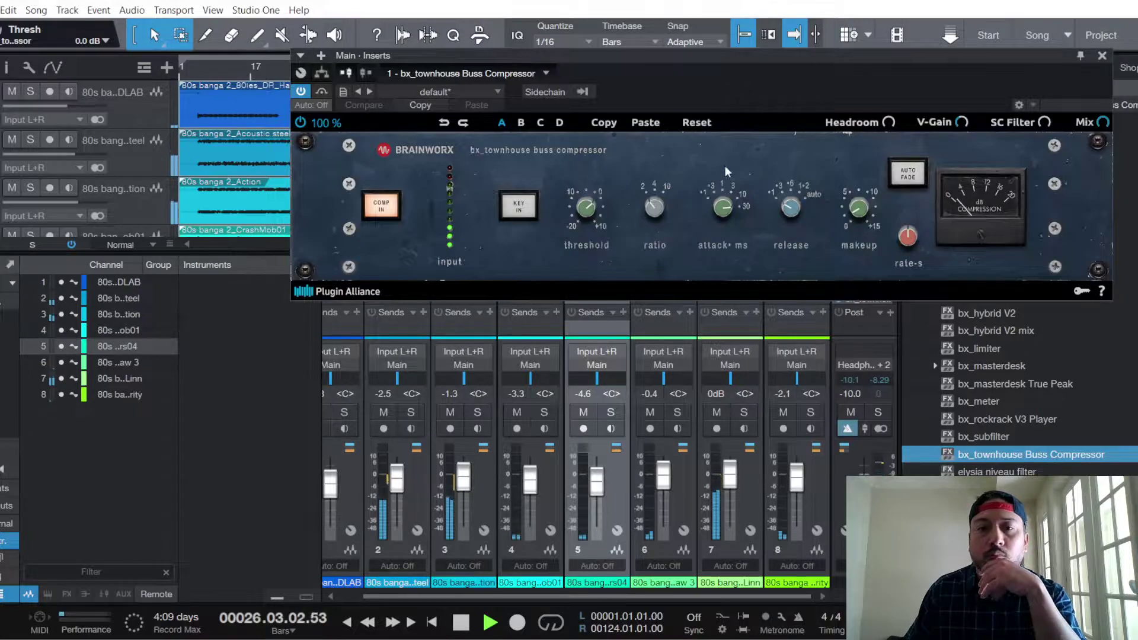
click(1102, 55)
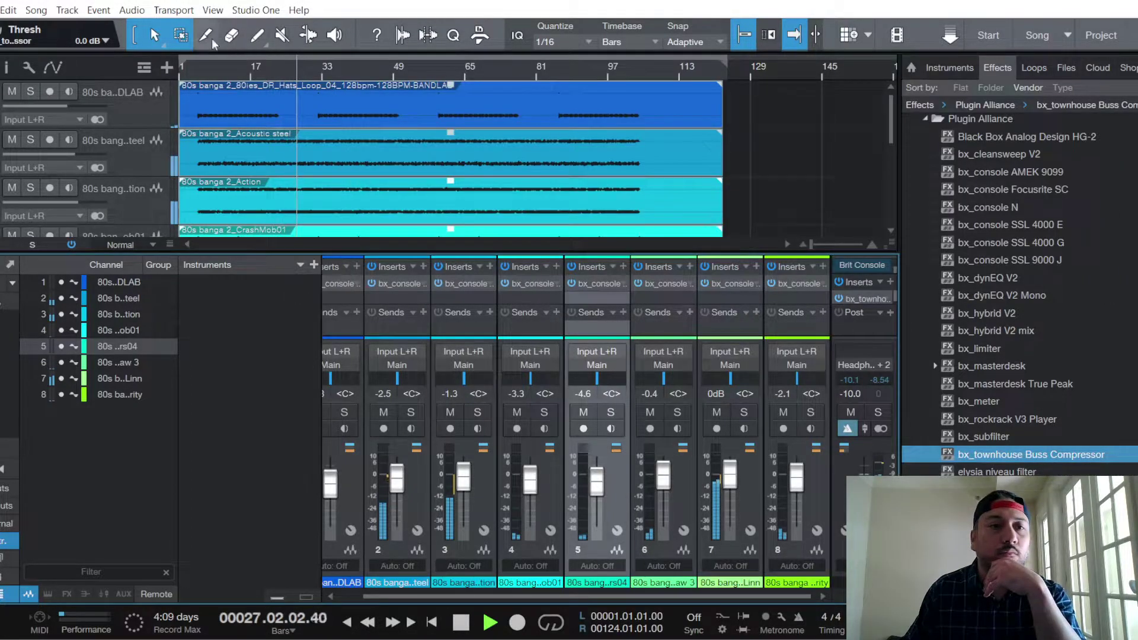
click(2, 11)
click(18, 173)
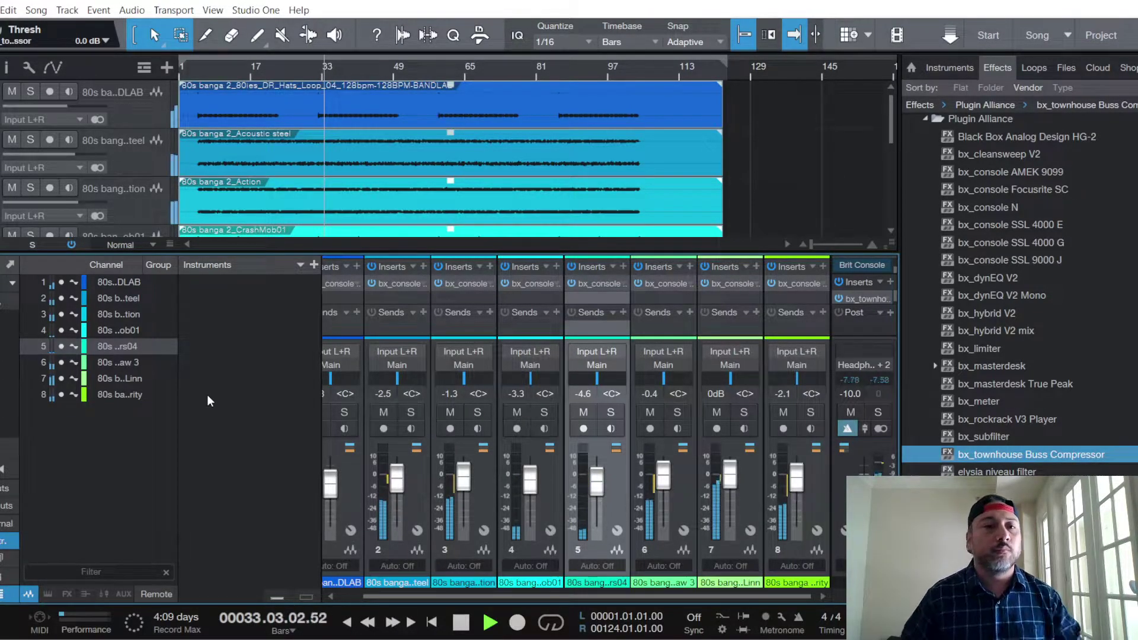
Lower the Floors04 channel's fader further to -5.0 dB in the full mix.
scroll(121, 173, down, 5)
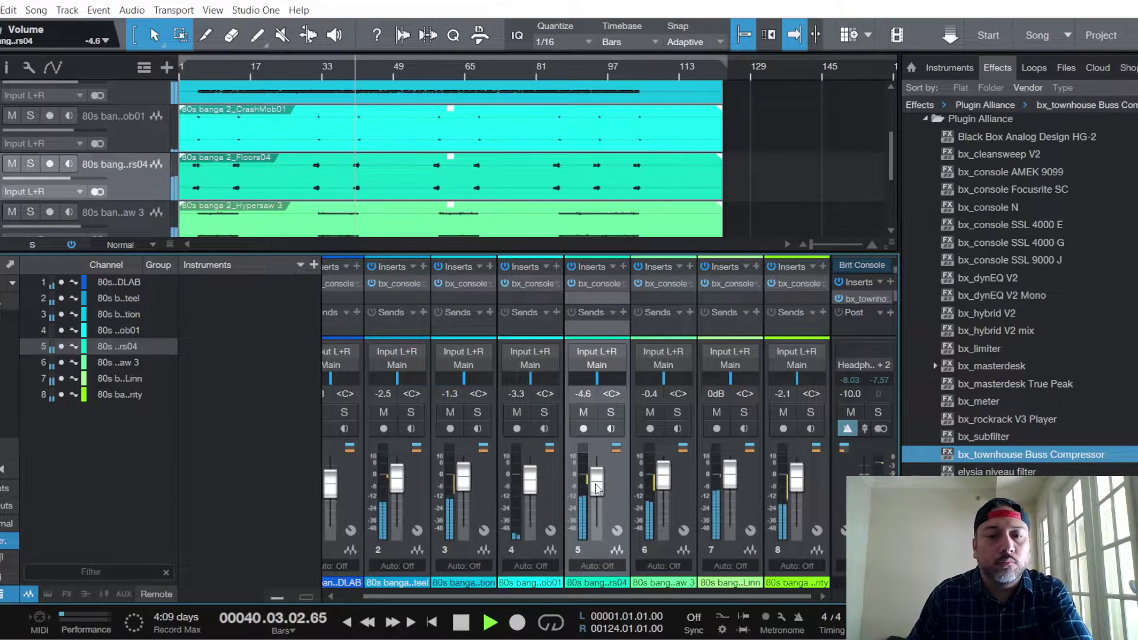
scroll(597, 488, down, 1)
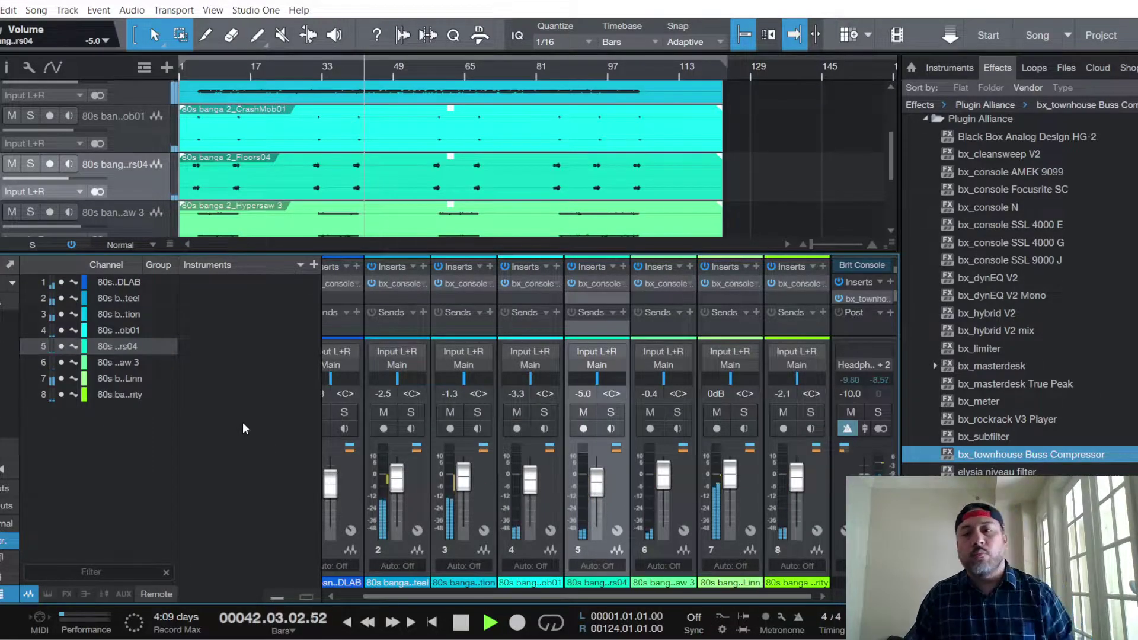
scroll(134, 208, down, 4)
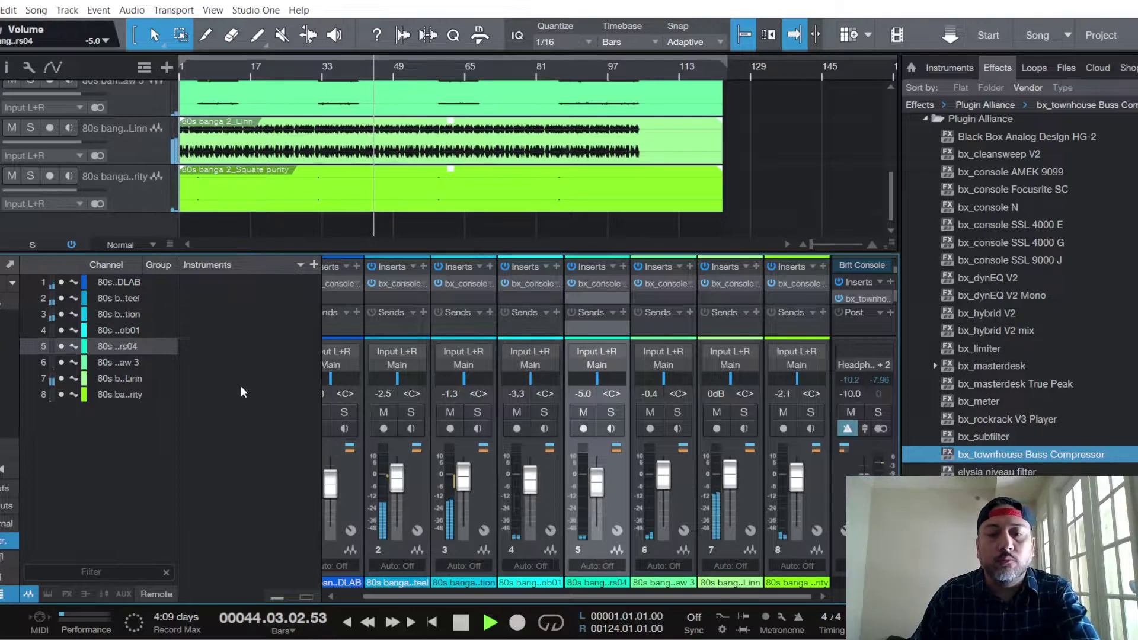
Review the faders from the first channel onward and save the song with the updated levels.
drag(807, 596, 585, 607)
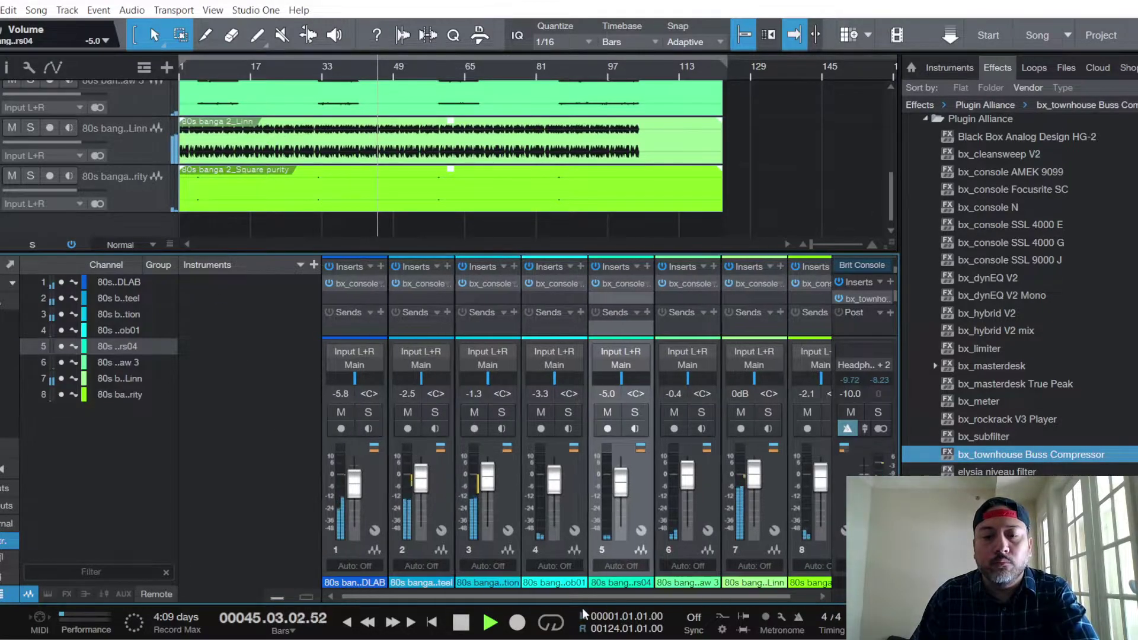
click(1, 10)
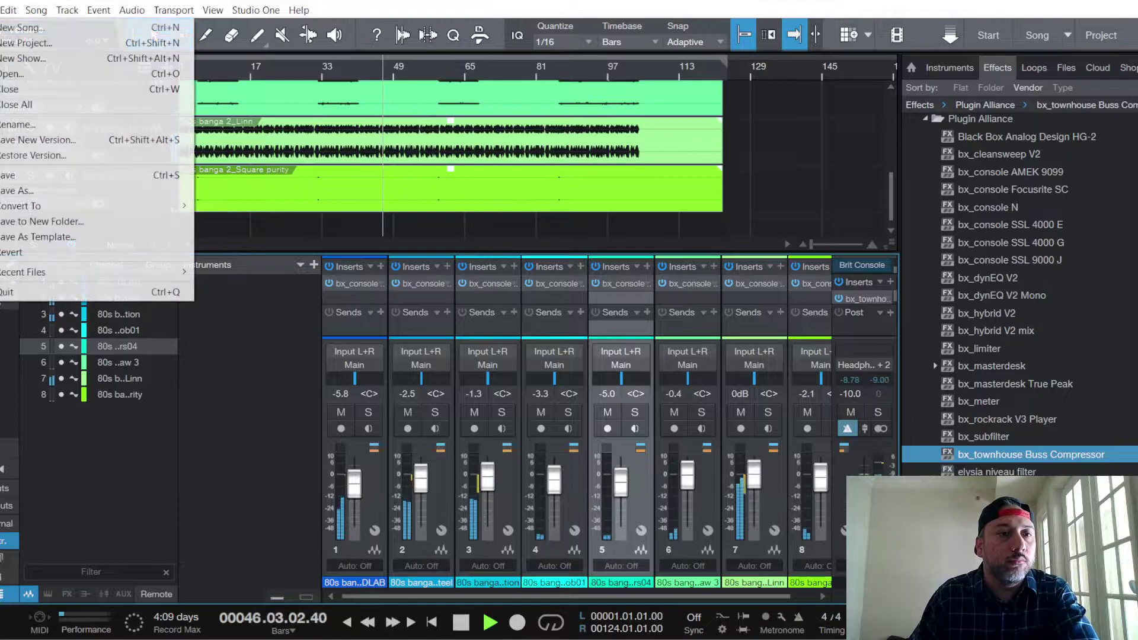
click(46, 180)
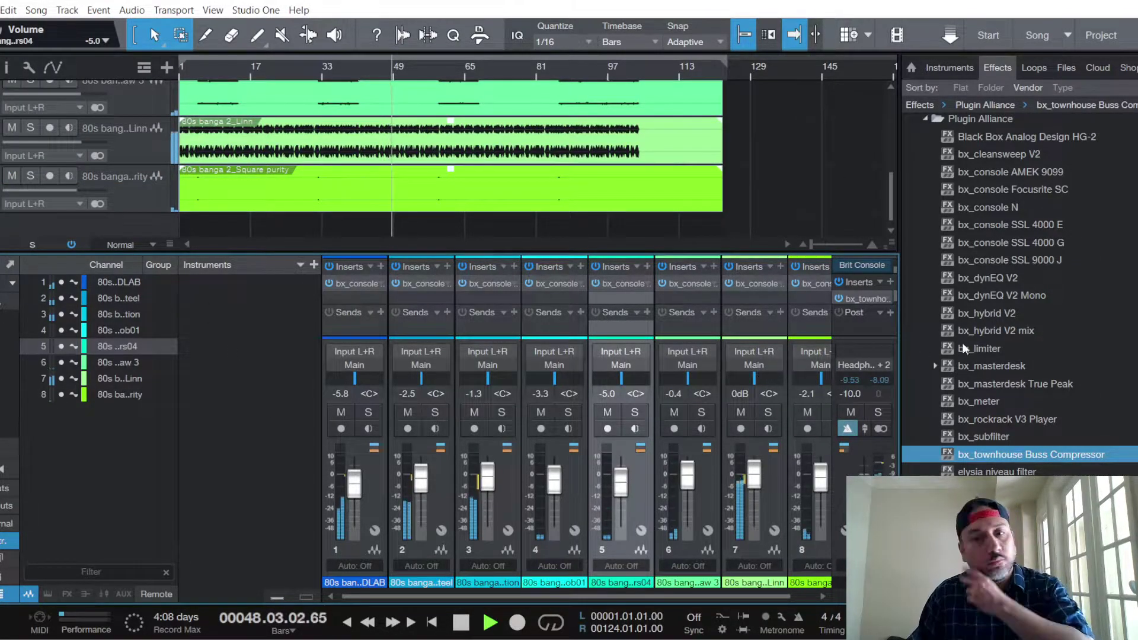
Insert Slate Digital Virtual Tape Machines after the bx_townhouse Buss Compressor on the main bus.
scroll(1019, 296, down, 5)
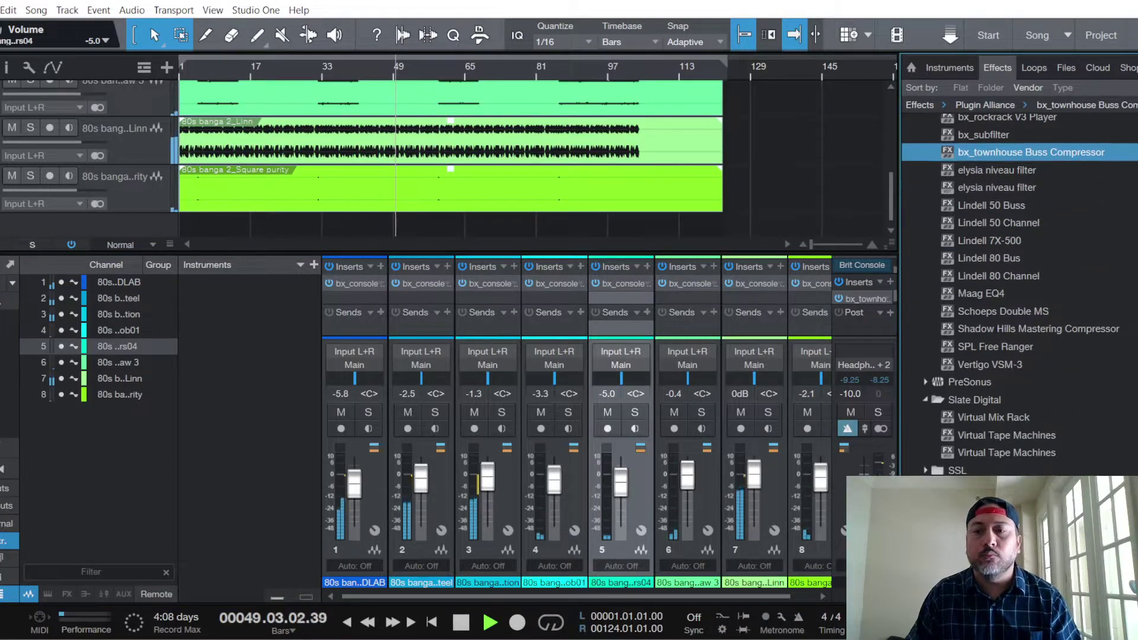
click(867, 297)
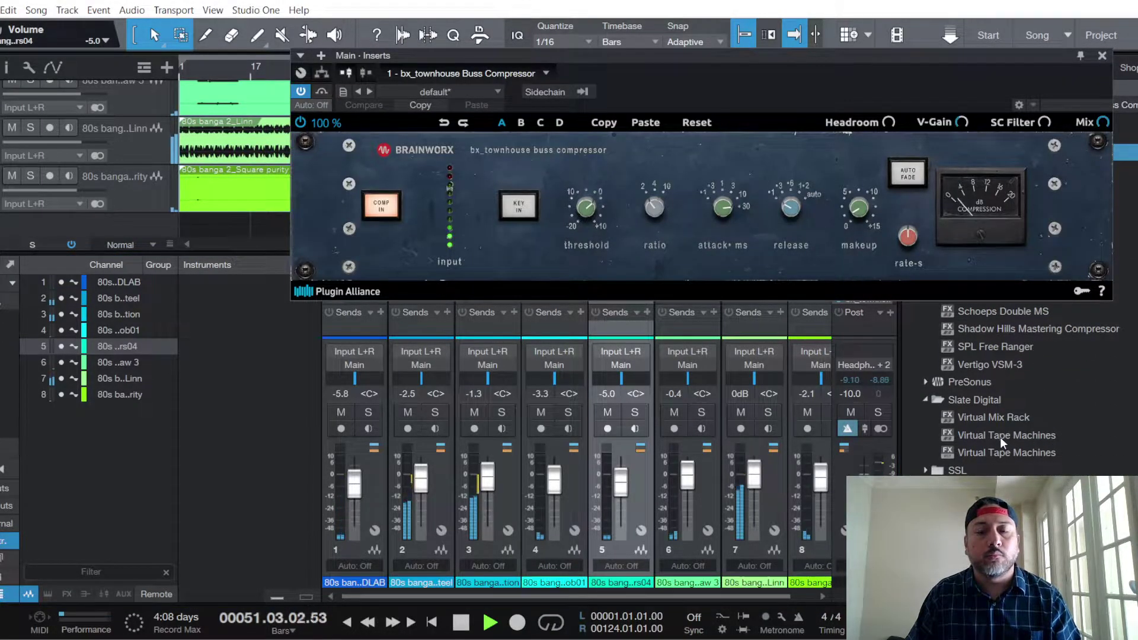
key(space)
drag(1000, 436, 623, 67)
Set the Virtual Tape Machines' input gain to -8.28 dB while the song plays.
drag(529, 234, 529, 228)
key(space)
scroll(528, 228, up, 3)
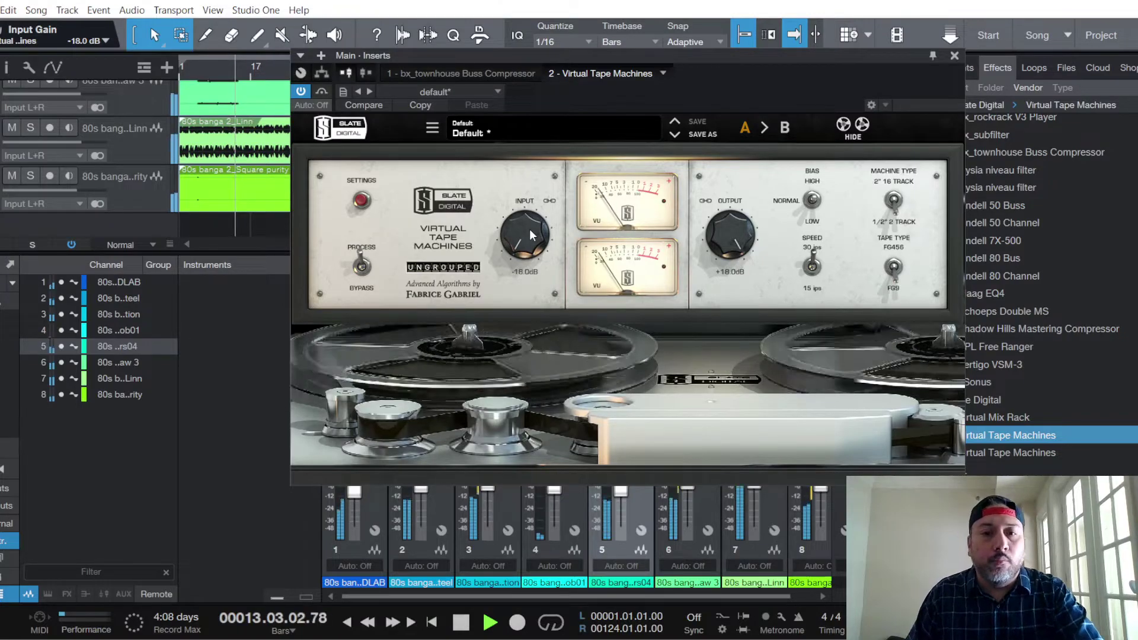
scroll(525, 232, up, 6)
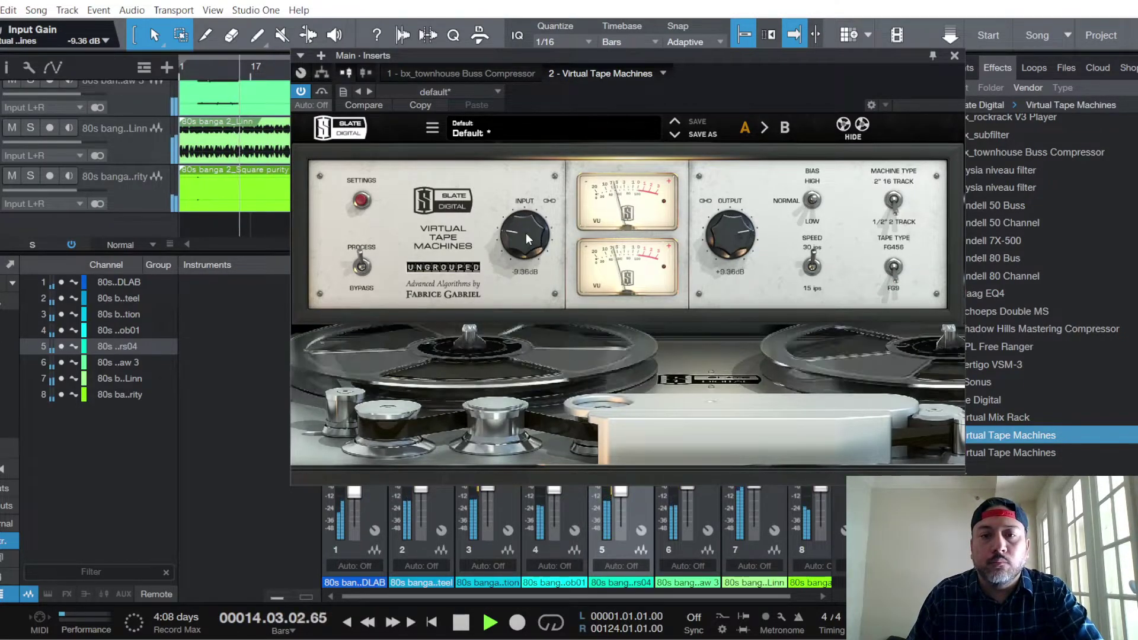
scroll(526, 234, up, 1)
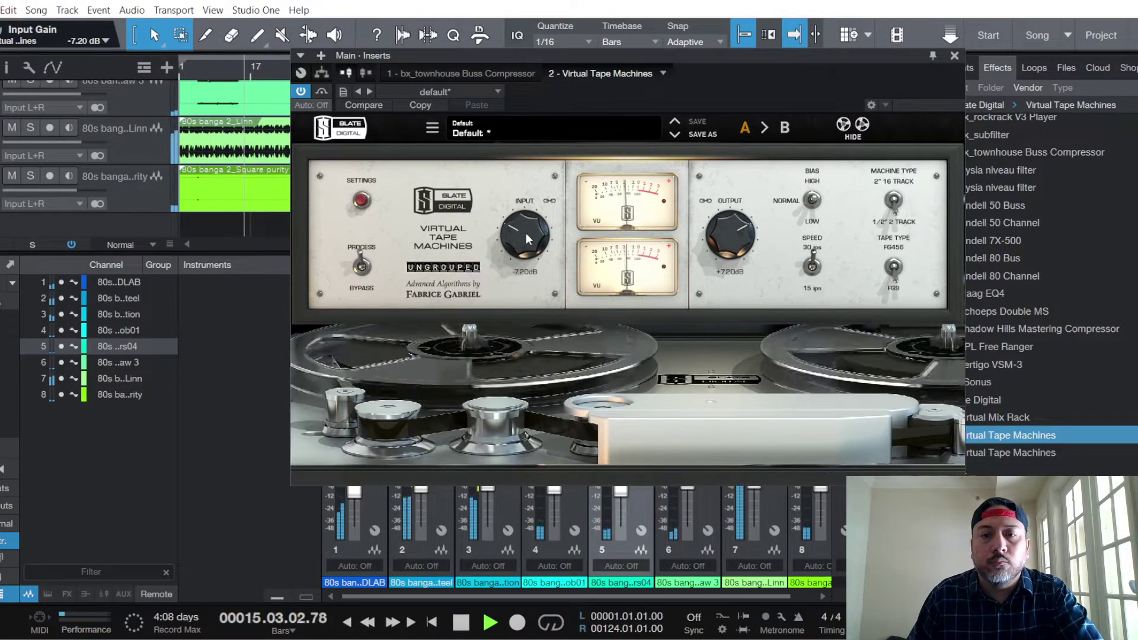
scroll(526, 237, down, 1)
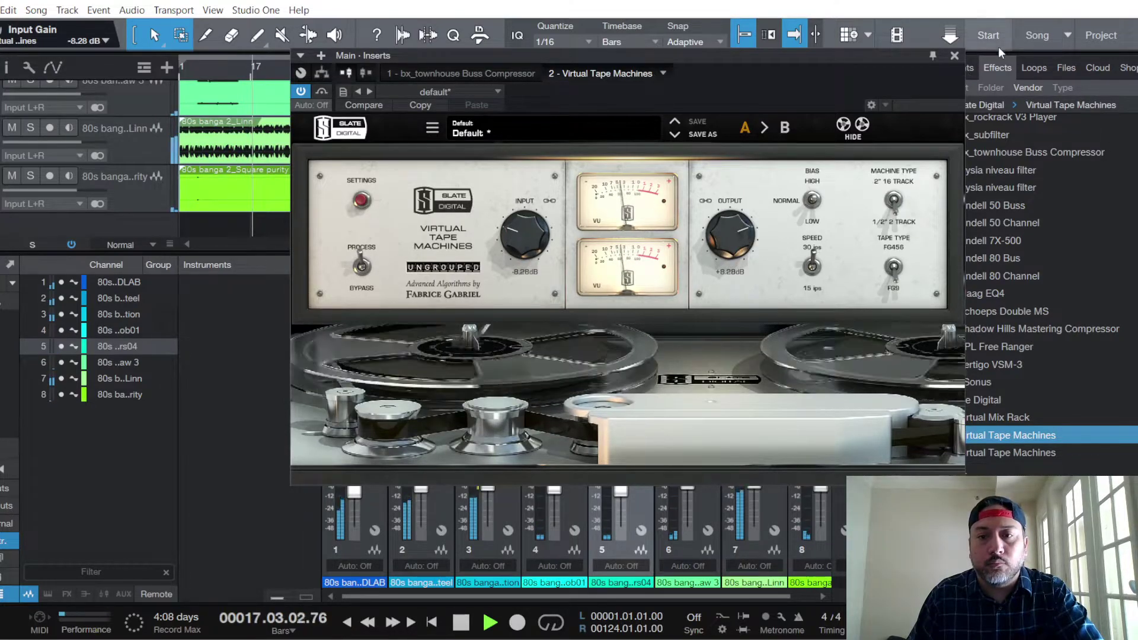
Close the Virtual Tape Machines window and save the song.
click(954, 55)
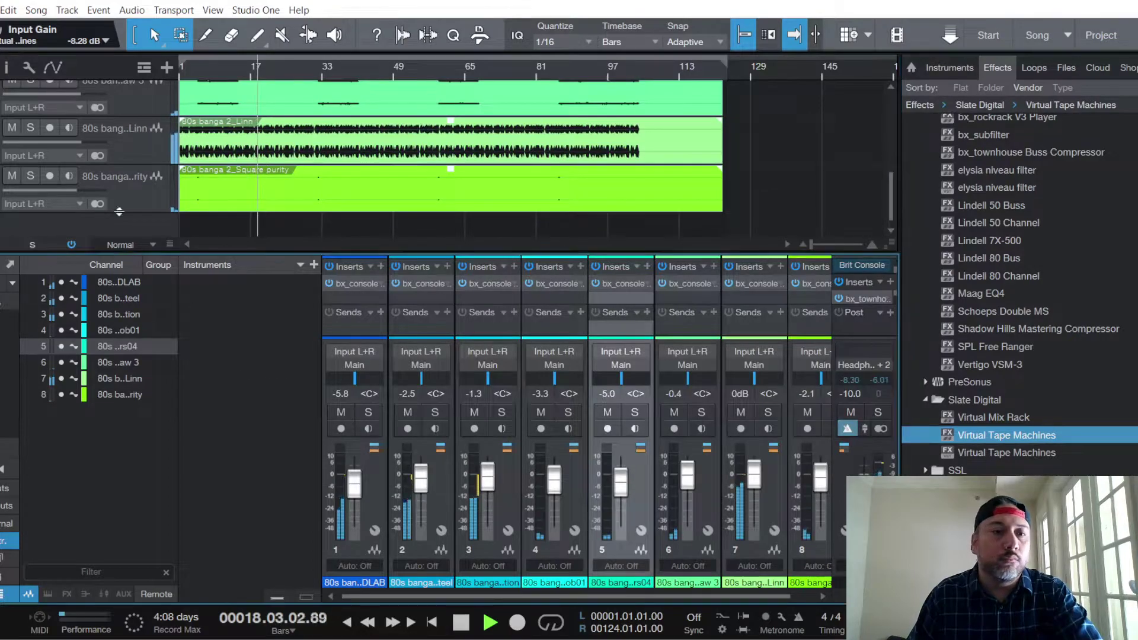
click(0, 10)
click(10, 176)
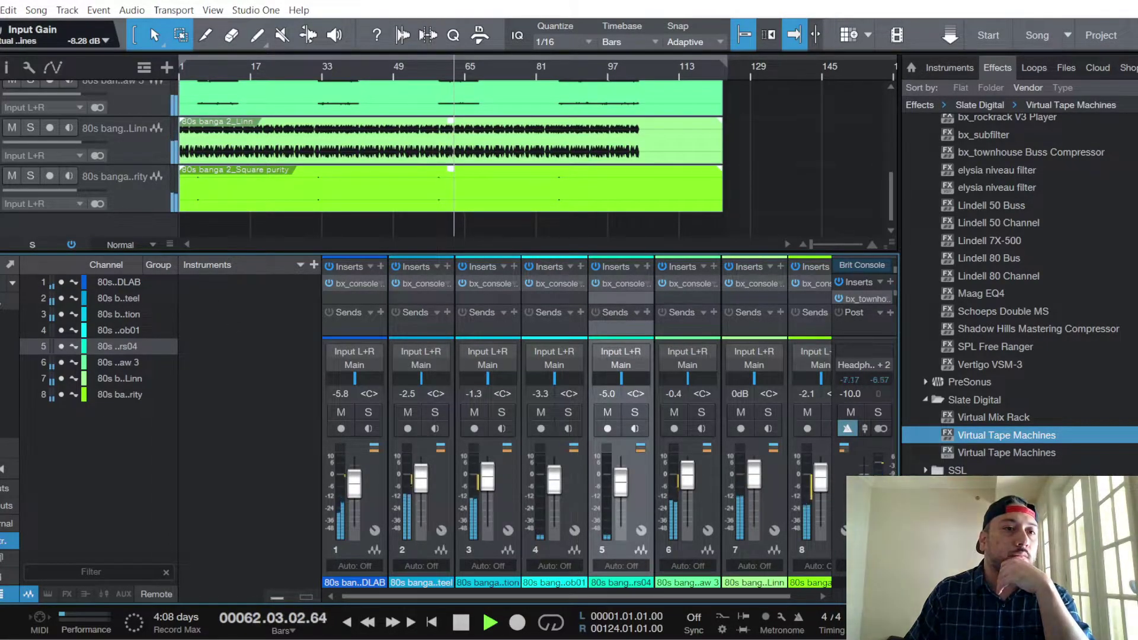
Listen to the full mix with the tape emulation on the main bus and stop playback.
click(0, 10)
click(258, 354)
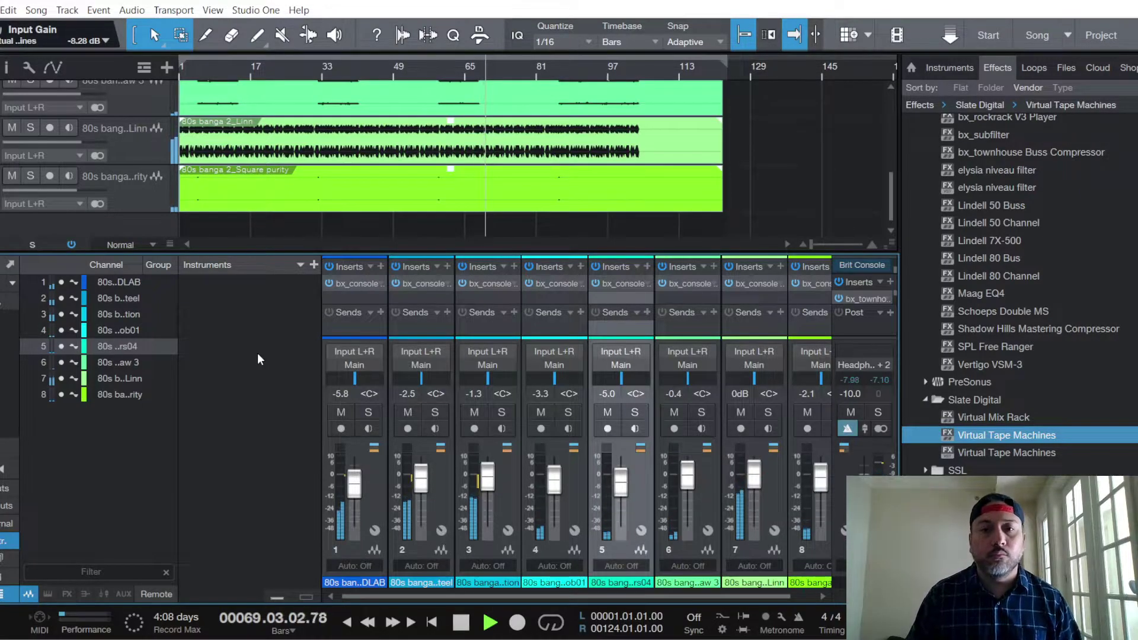
click(2, 10)
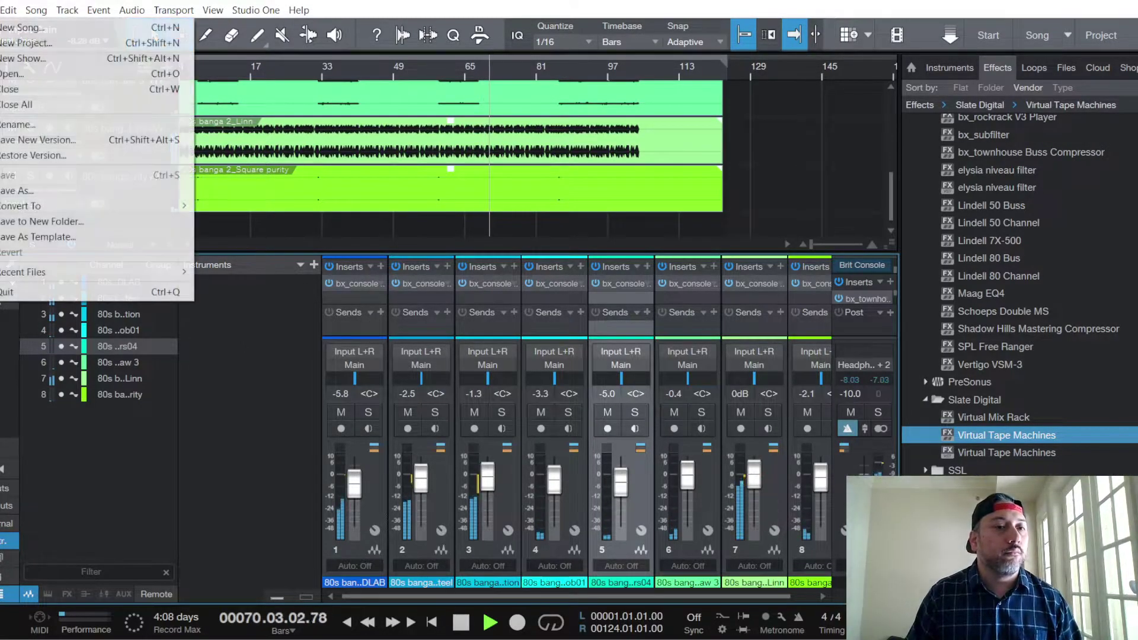
click(261, 361)
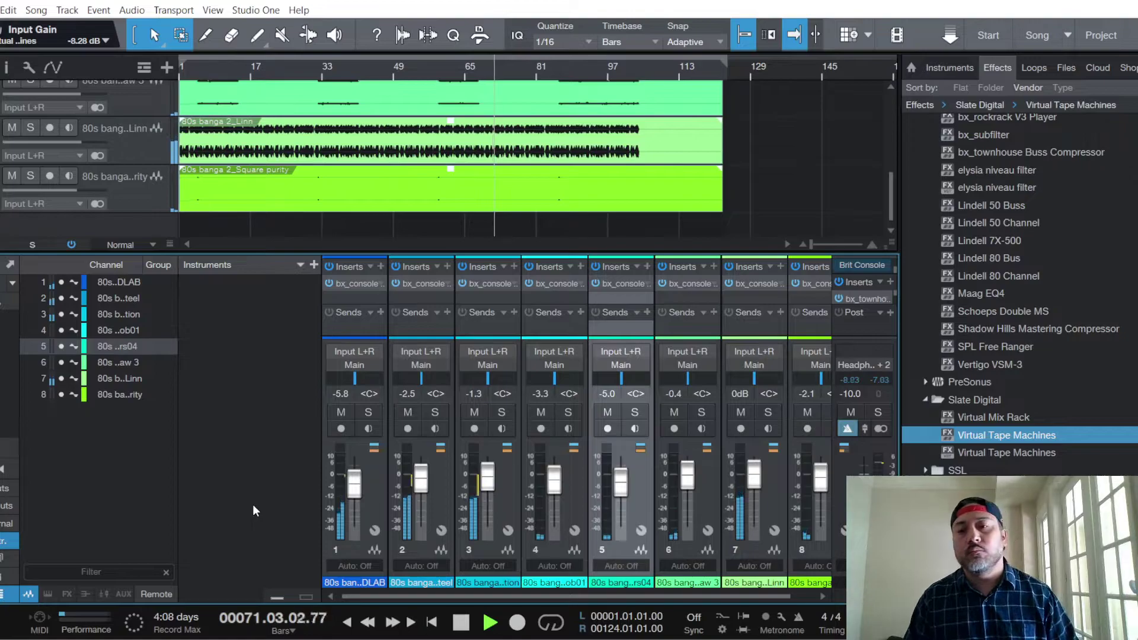
click(461, 623)
key(alt+Tab)
click(606, 589)
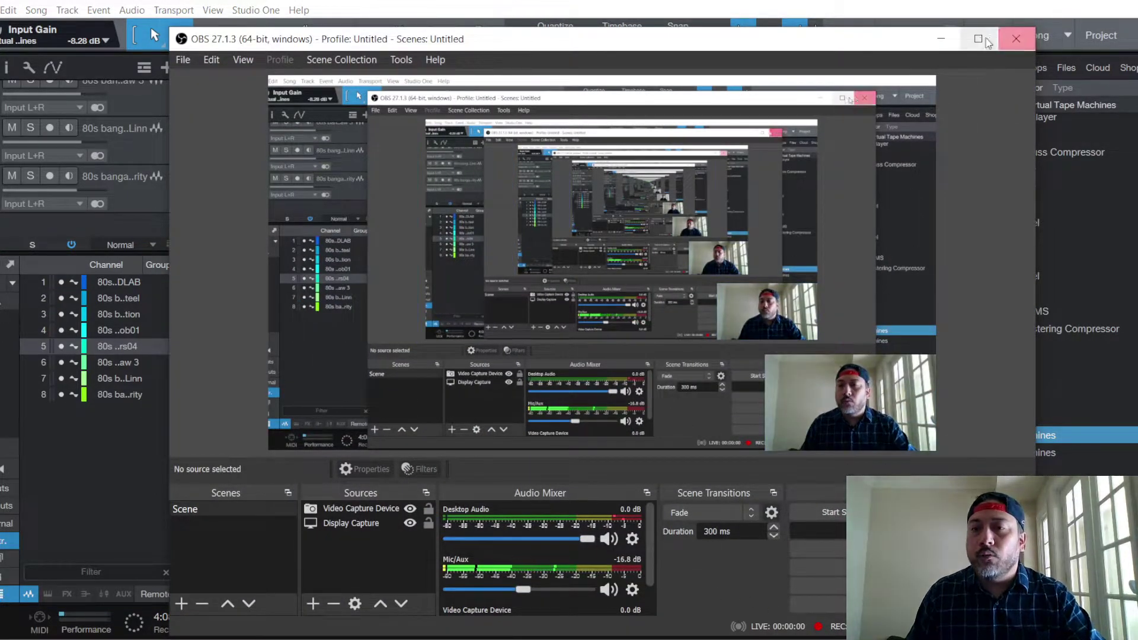
click(1016, 39)
key(alt+f)
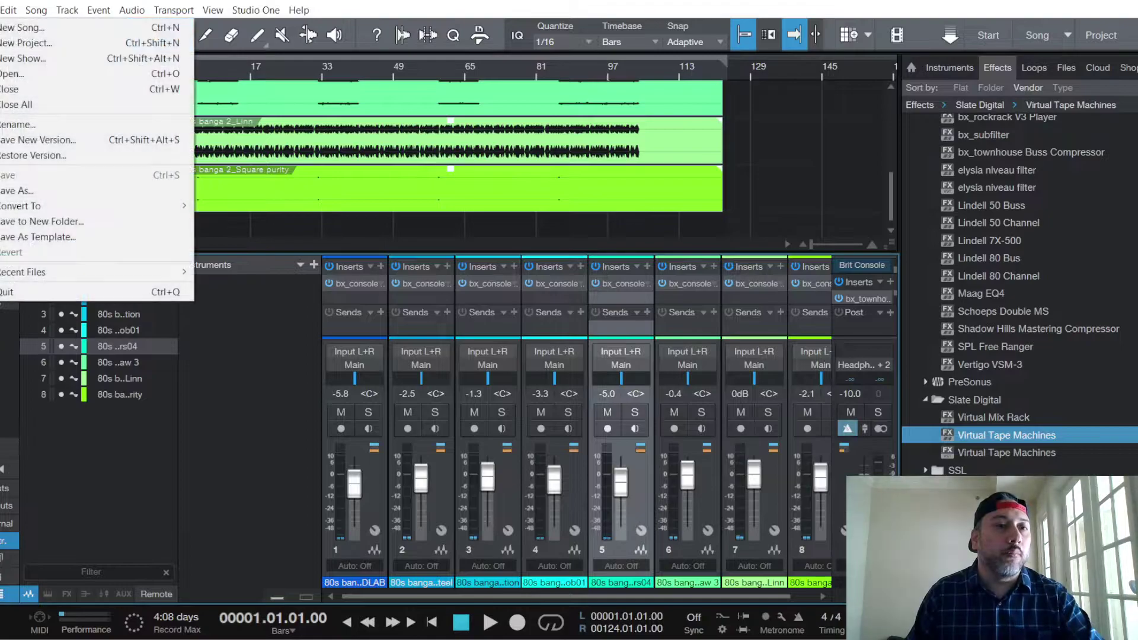
click(270, 373)
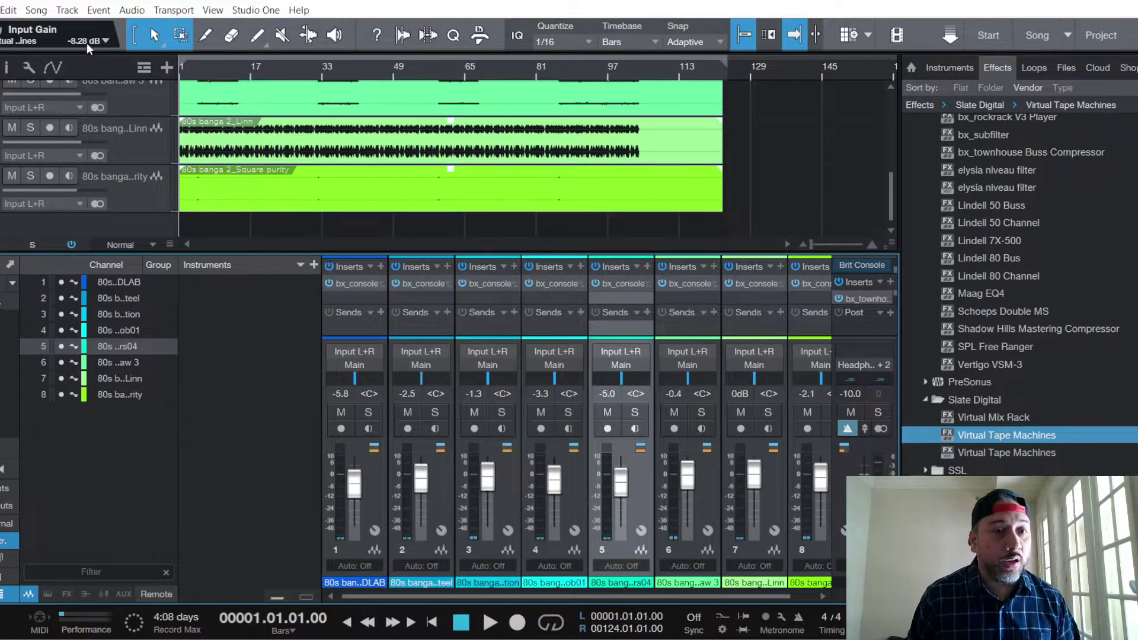
click(39, 15)
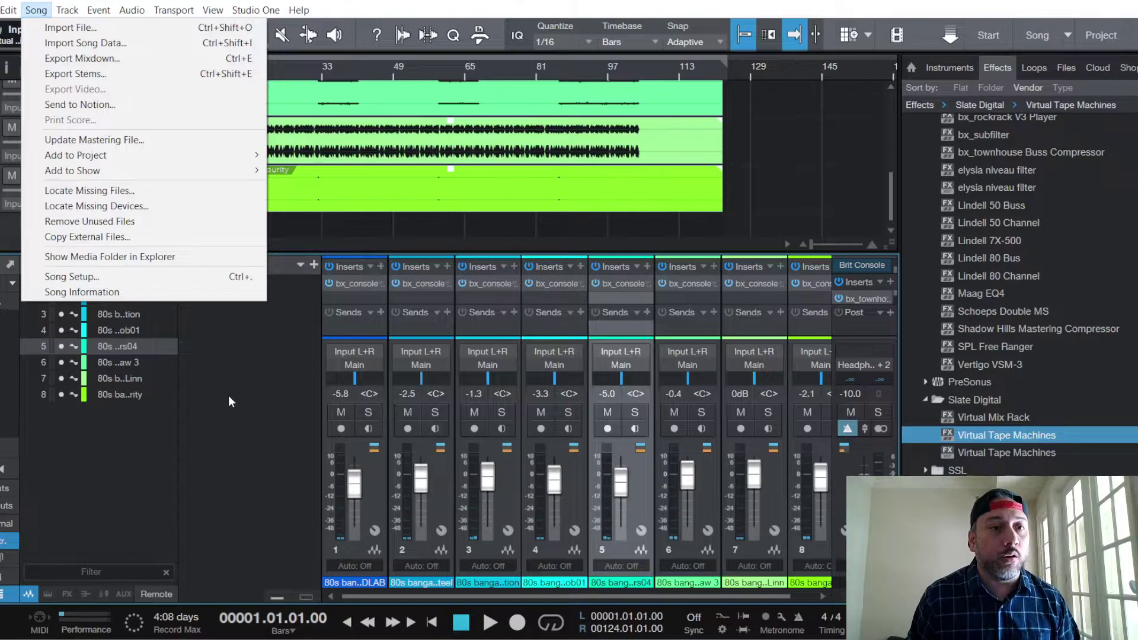
click(228, 396)
click(1, 10)
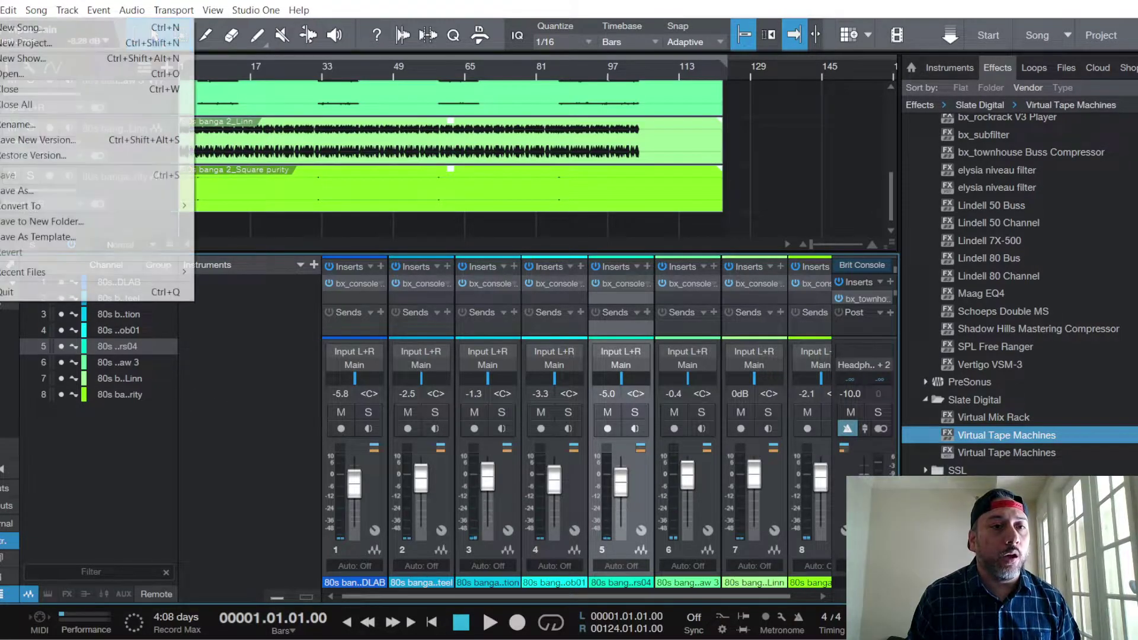
click(291, 347)
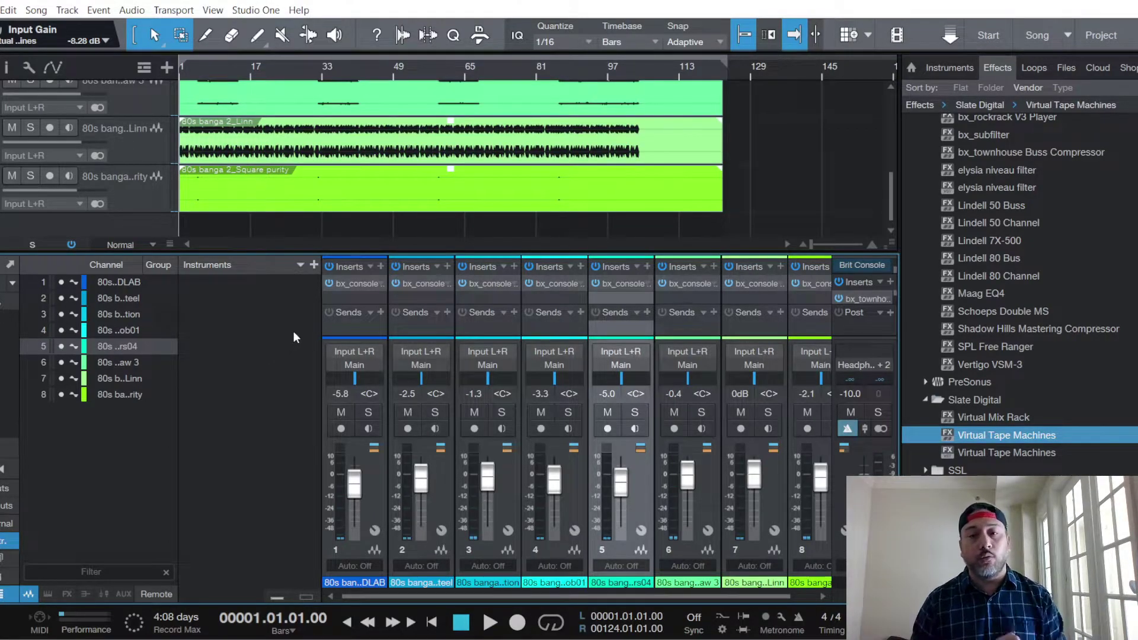
Review the main bus's Brit Console Mix FX and the Floors04 channel's SSL 4000 G settings.
click(871, 268)
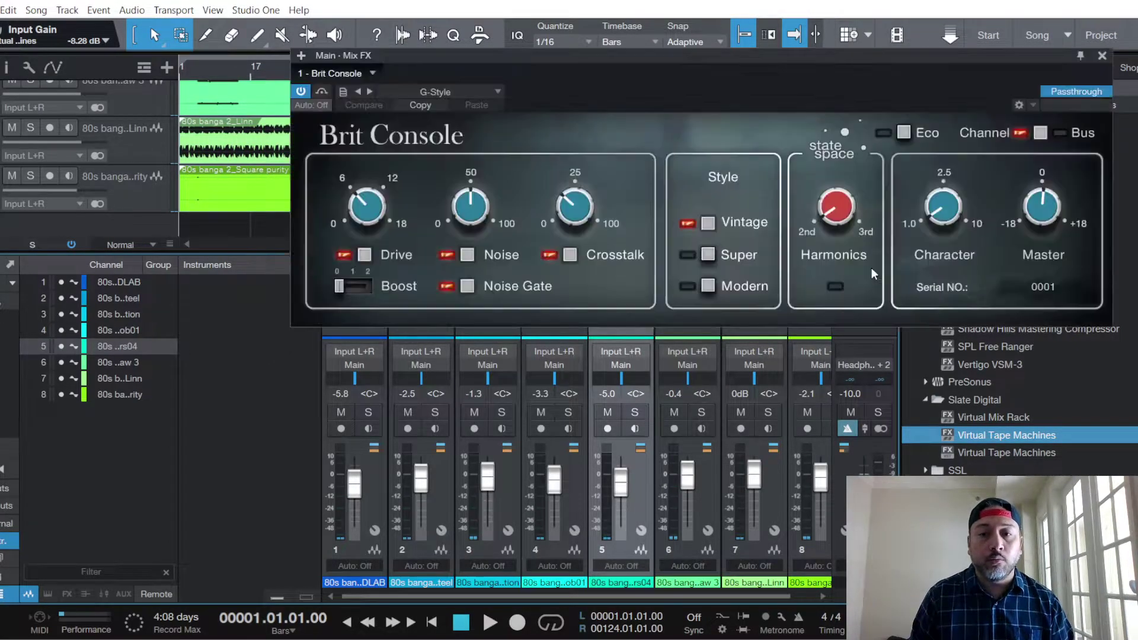
click(1102, 56)
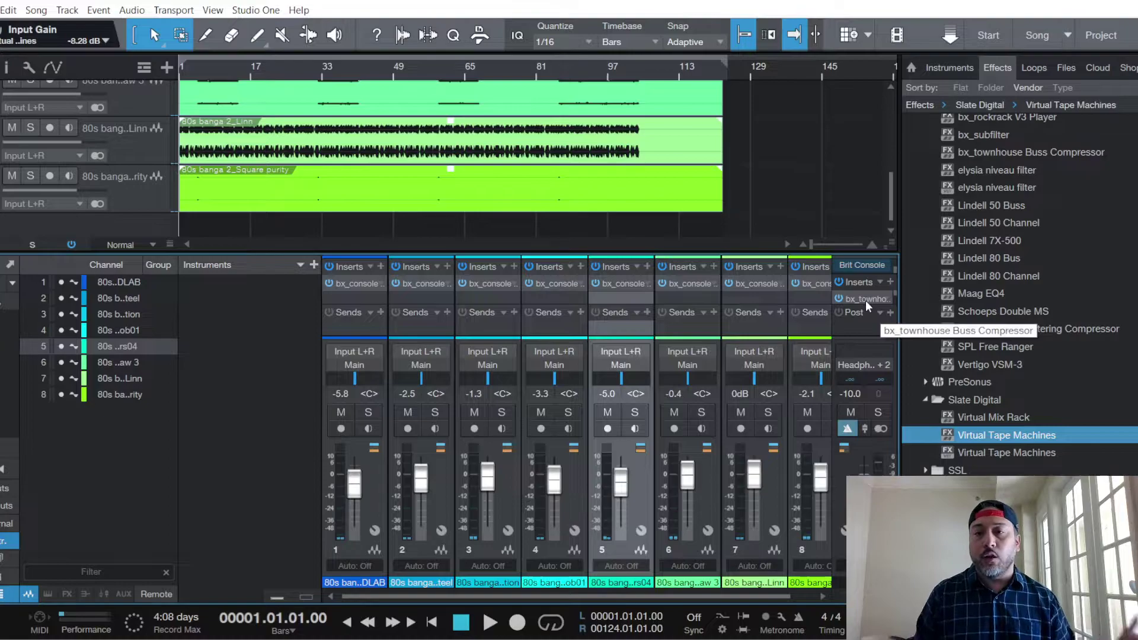
click(627, 286)
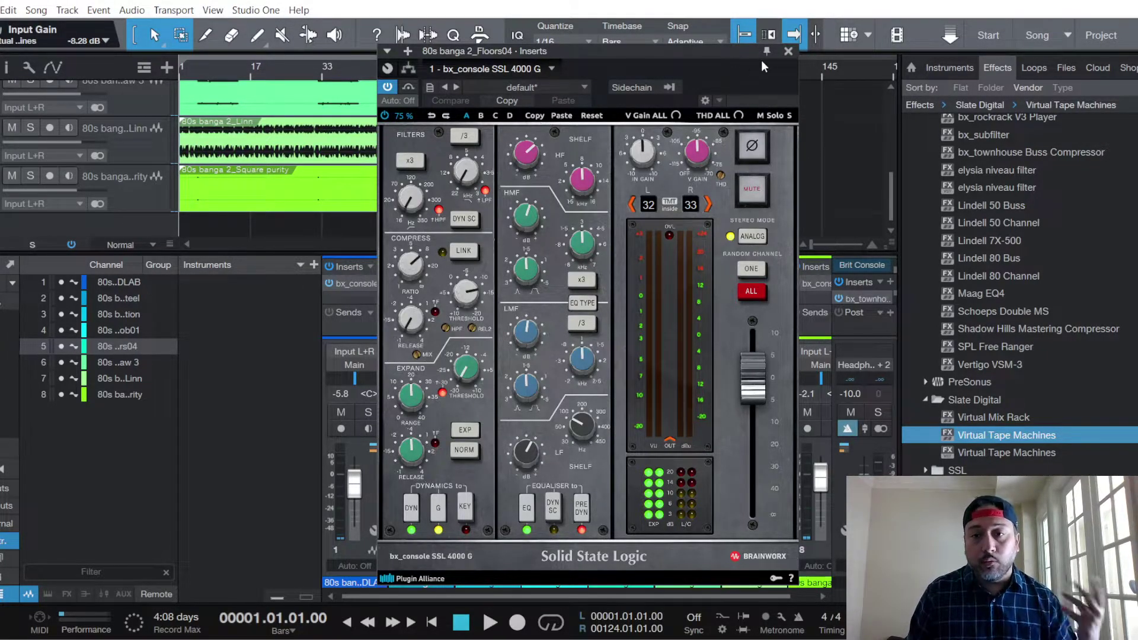
click(789, 51)
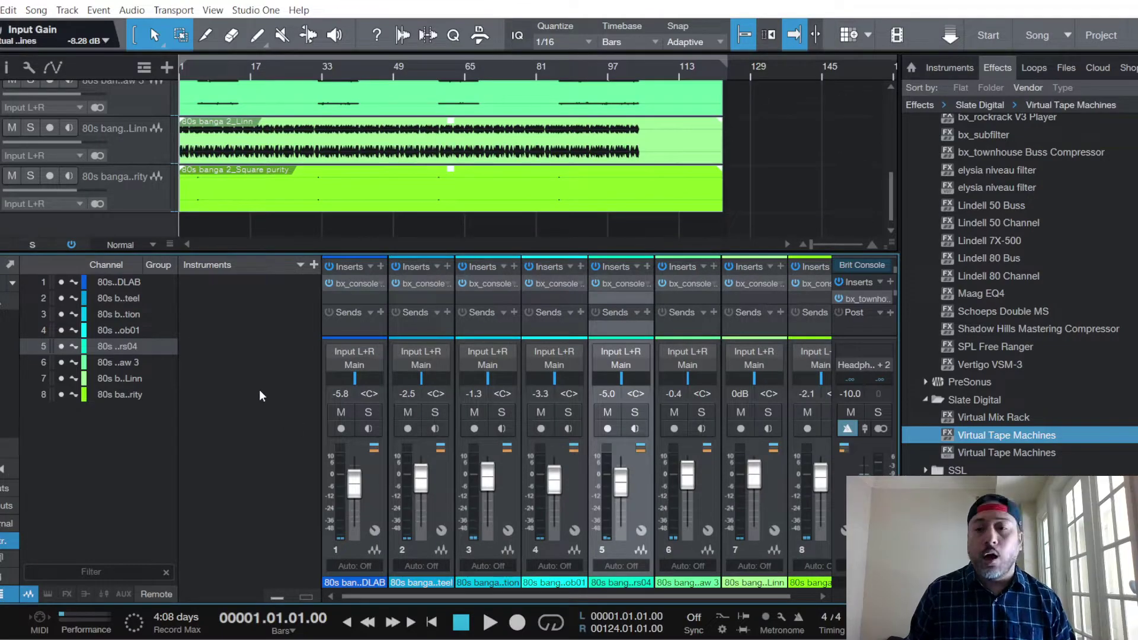
Check the main bus's bx_townhouse Buss Compressor settings, close the plugin and save the song.
click(864, 298)
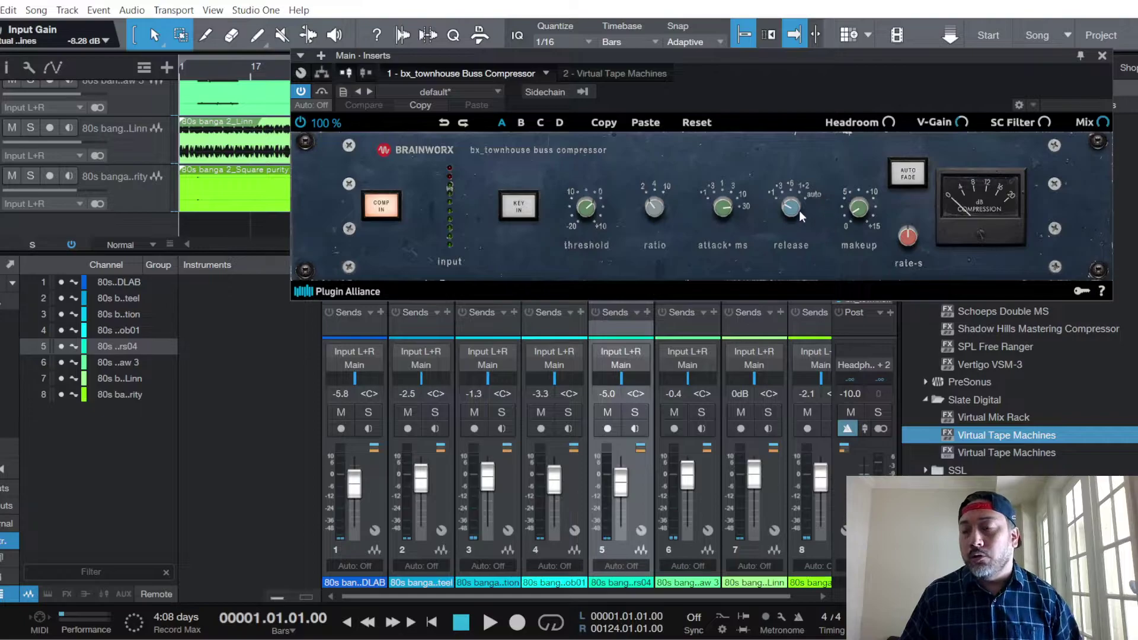
click(1100, 55)
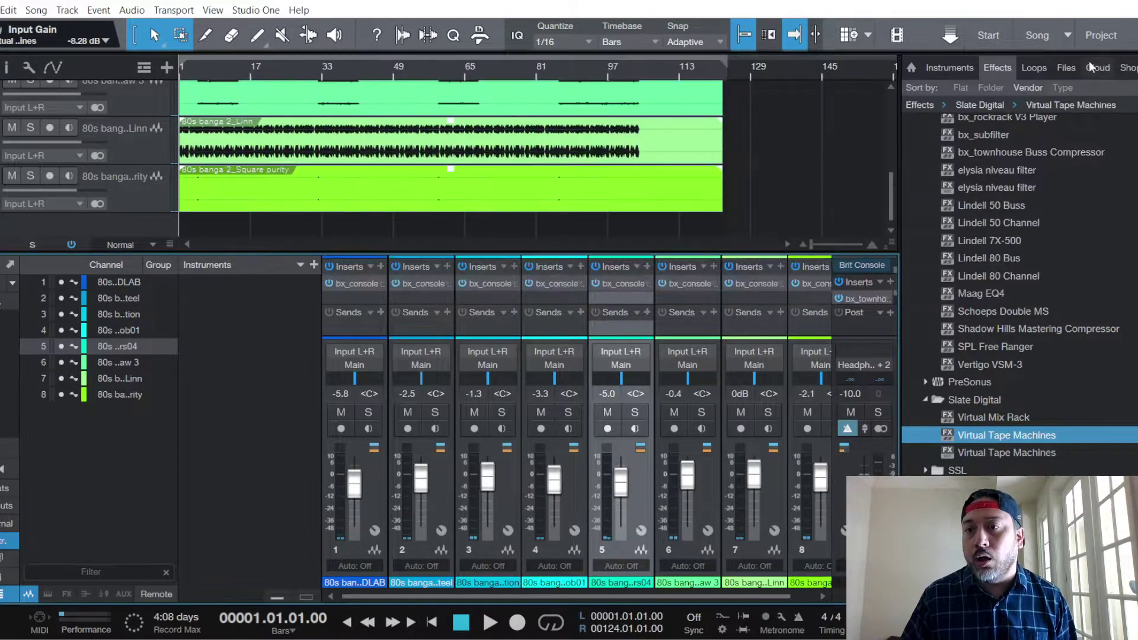
click(2, 10)
click(28, 177)
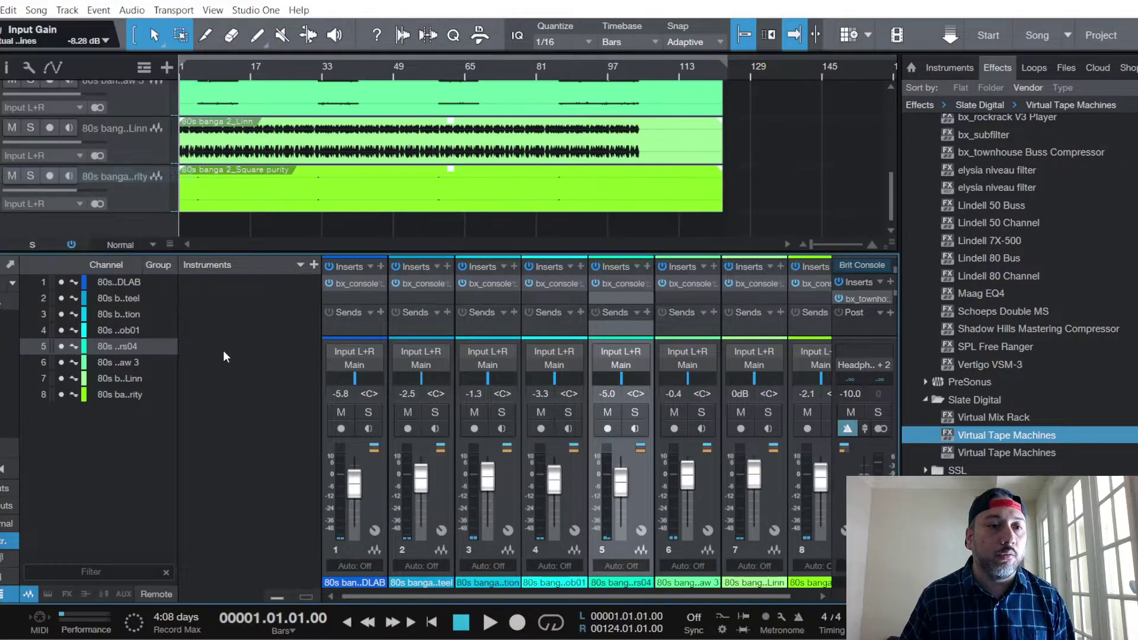
Review the bus compressor and Virtual Tape Machines settings on the main bus, close them and save the song.
click(866, 324)
click(868, 298)
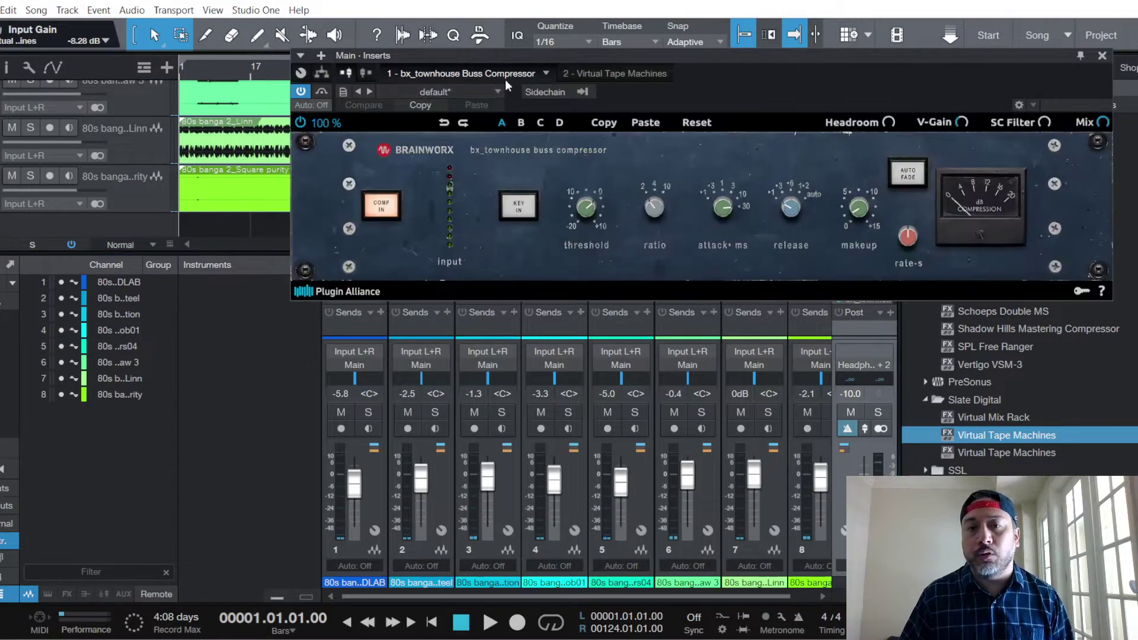
click(585, 72)
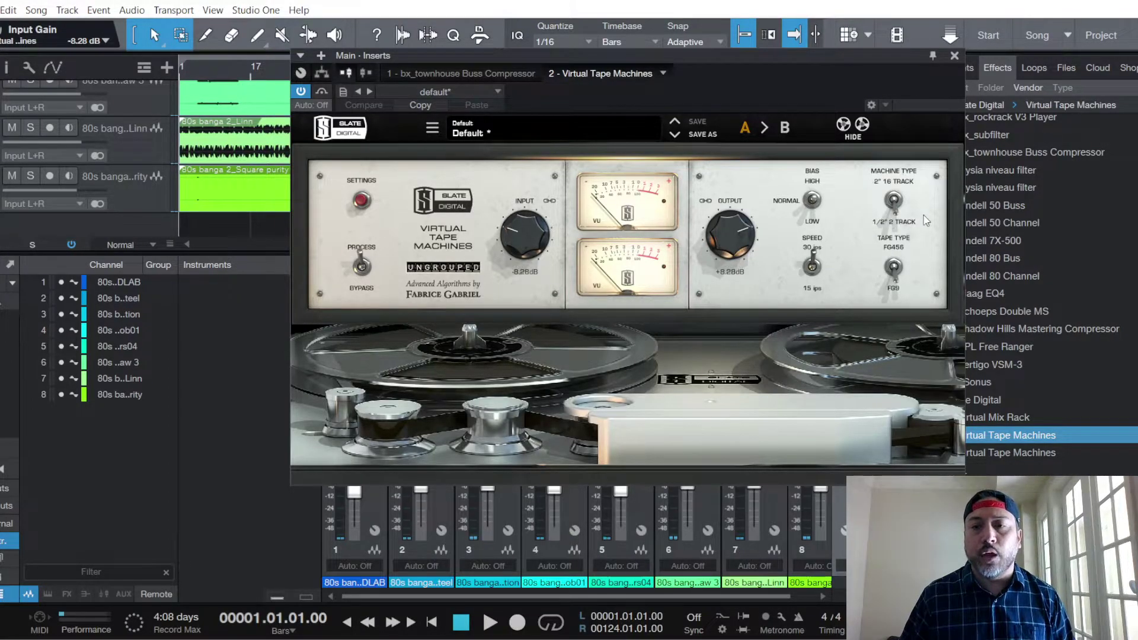
click(954, 56)
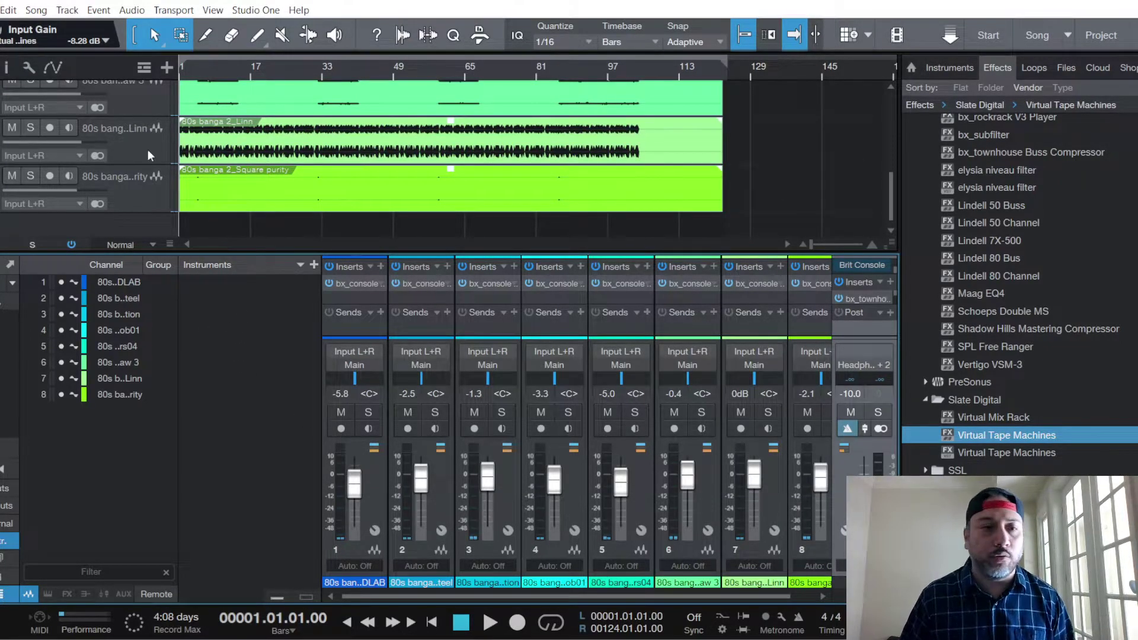
click(0, 10)
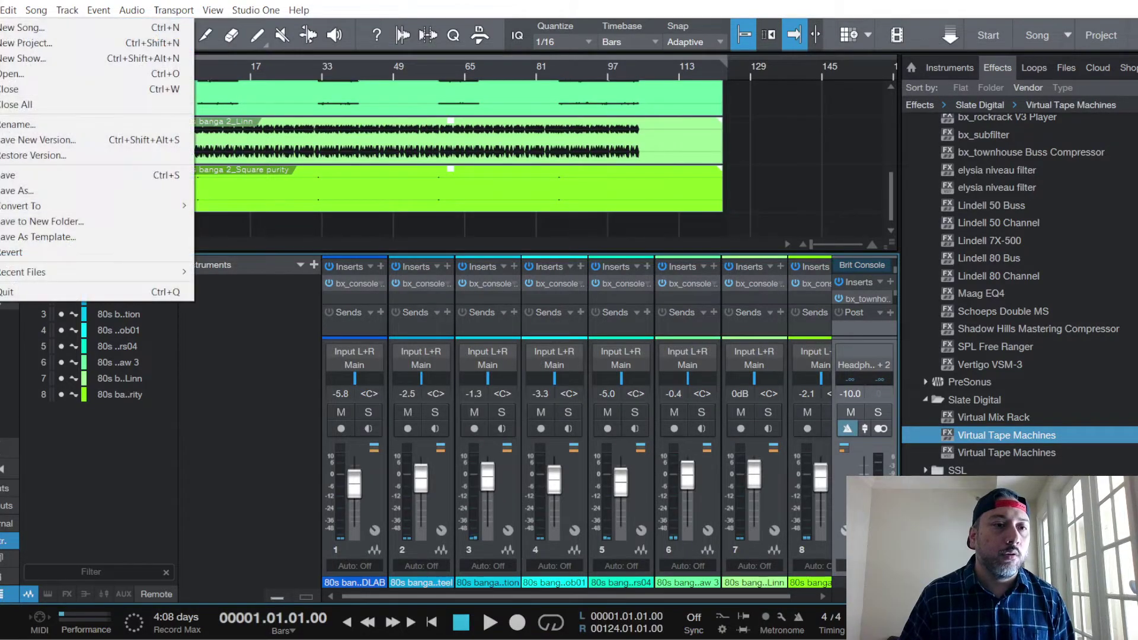
click(32, 179)
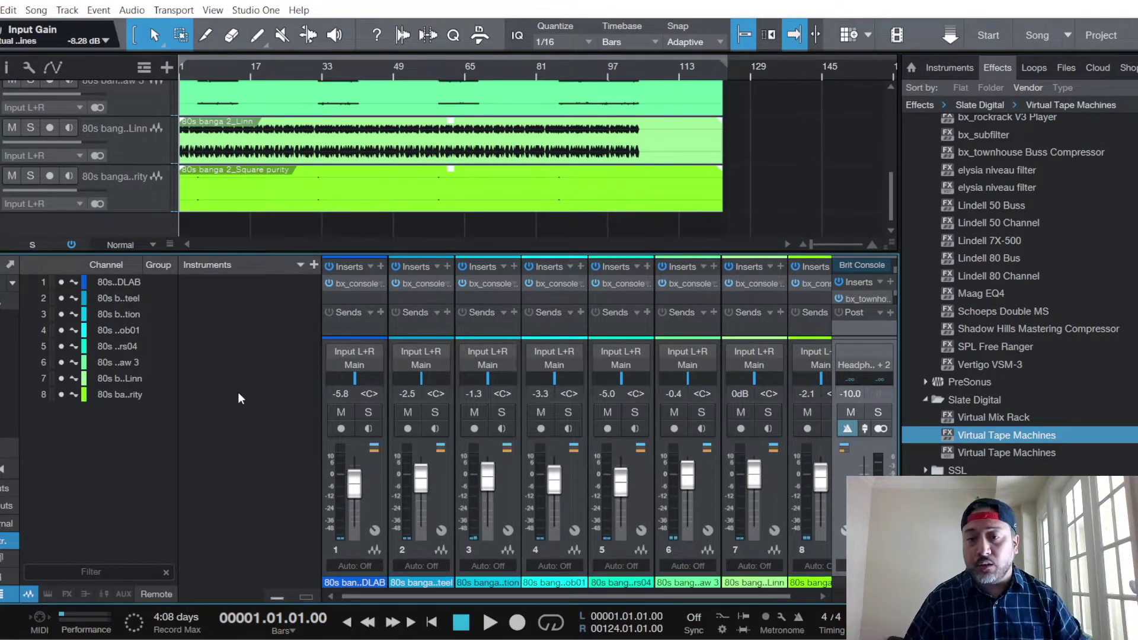
Recheck the Brit Console Mix FX settings on the main bus, close them and save the song.
click(875, 268)
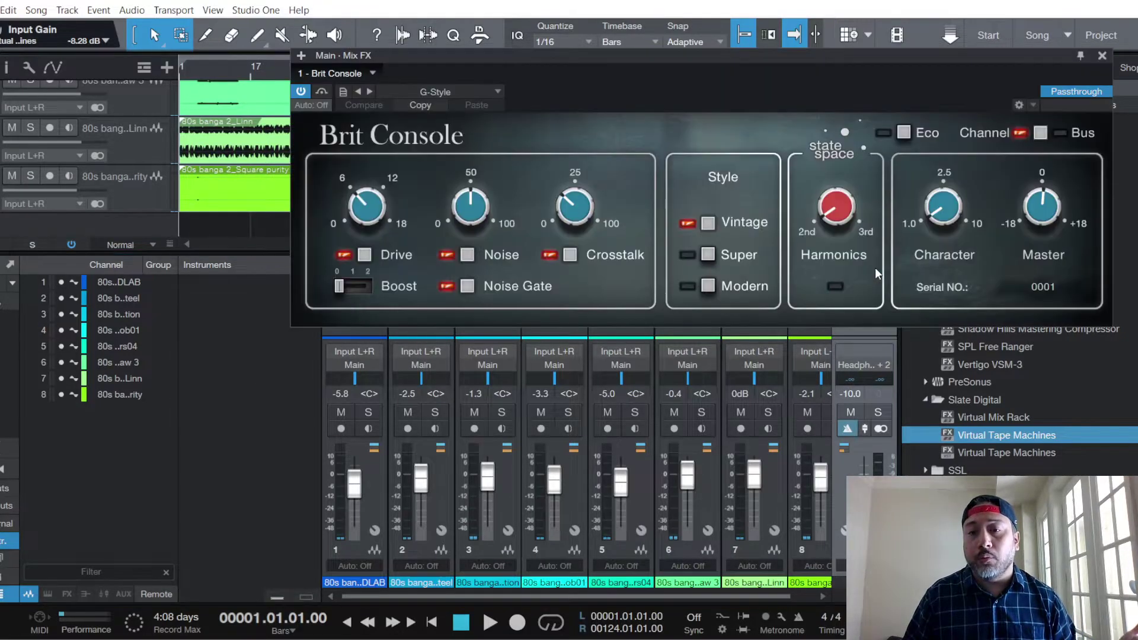
click(1080, 56)
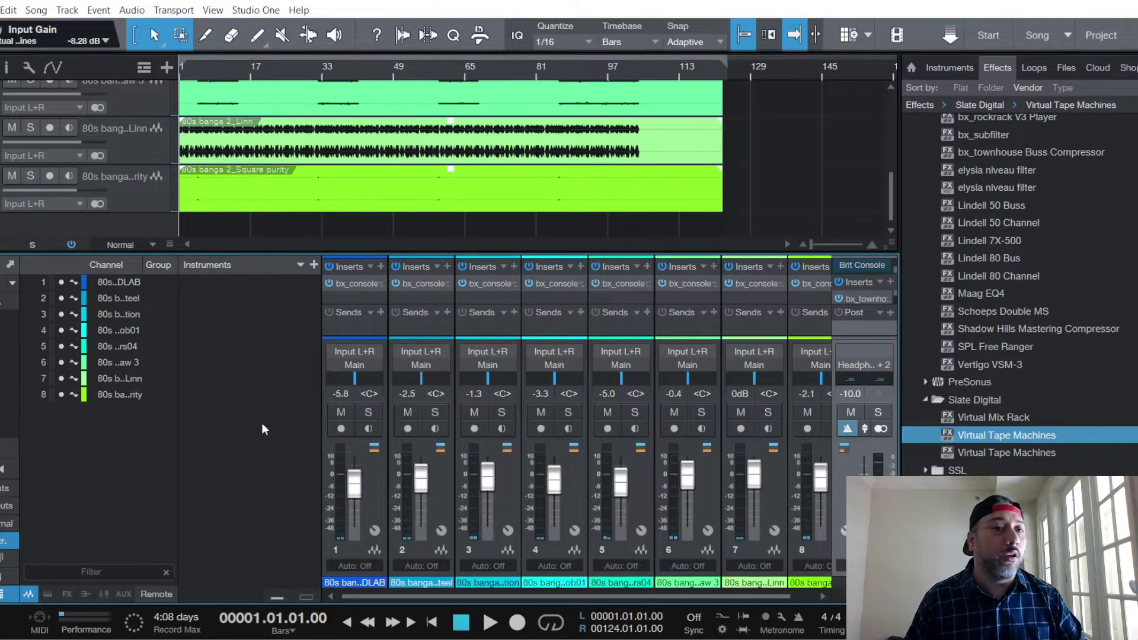
click(0, 10)
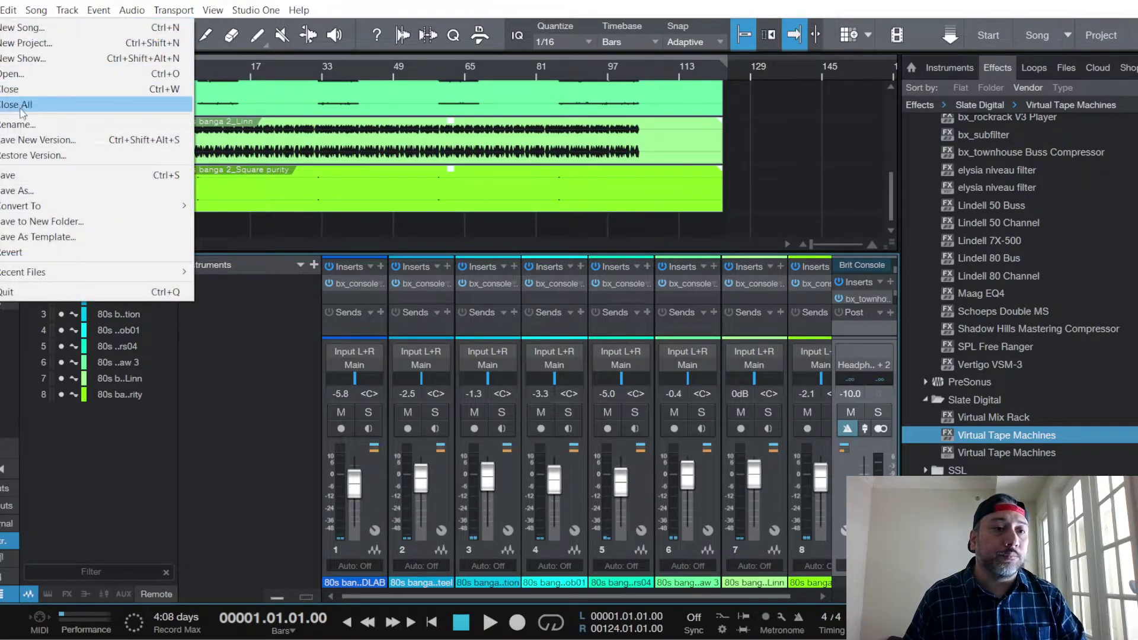
click(21, 176)
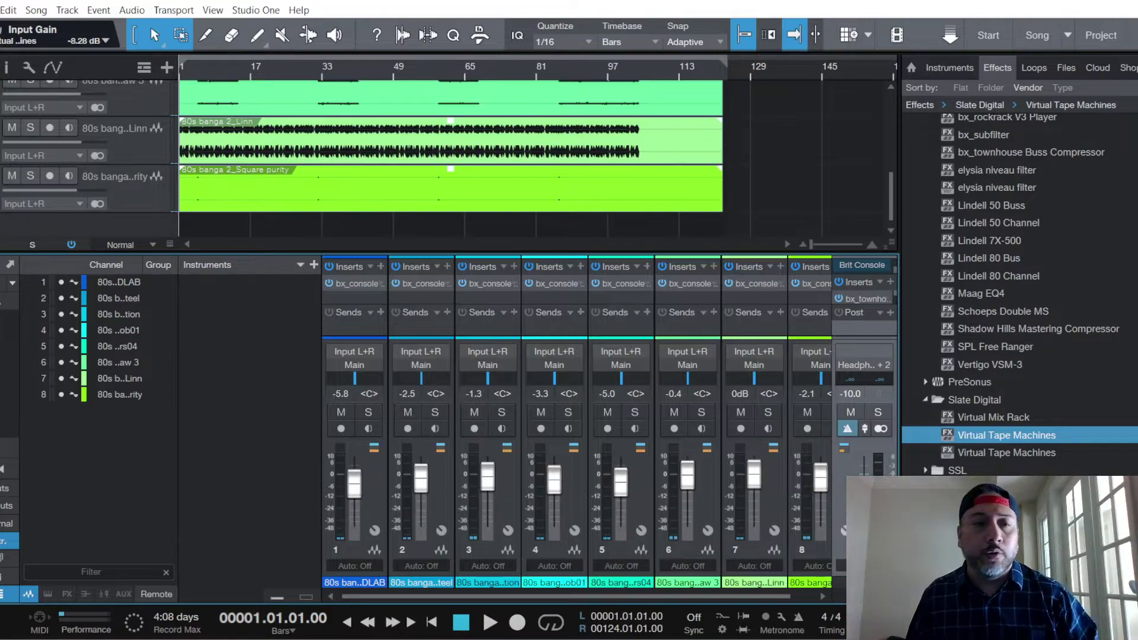
Insert the Lindell 7X-500 compressor after the SSL 4000 G on the first channel, the hats loop.
click(0, 10)
click(207, 348)
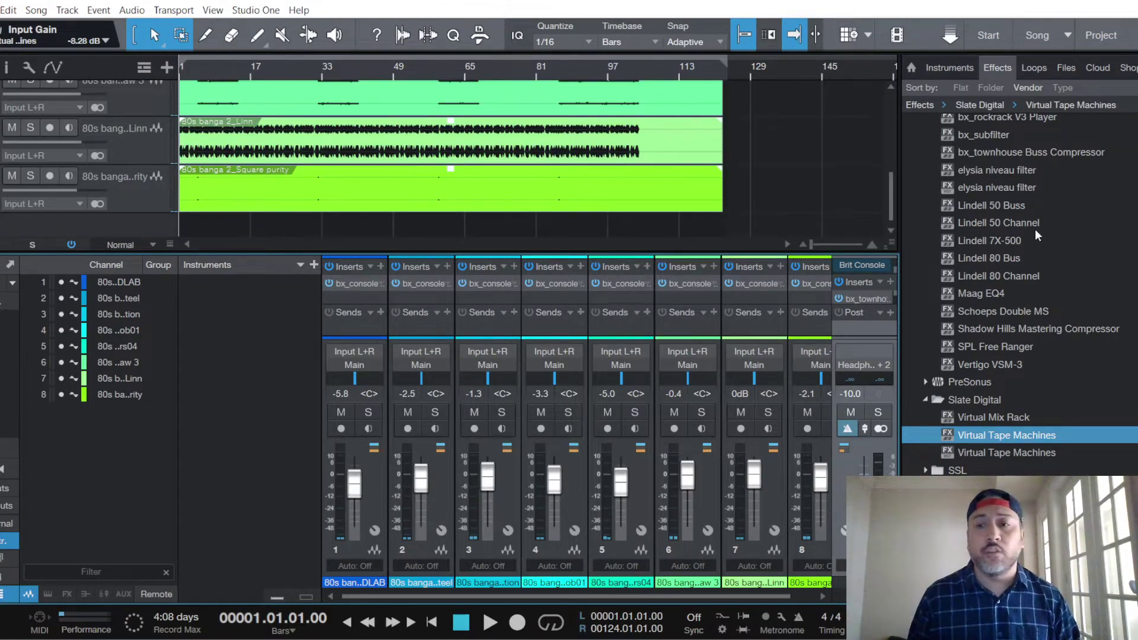
drag(1005, 243, 350, 317)
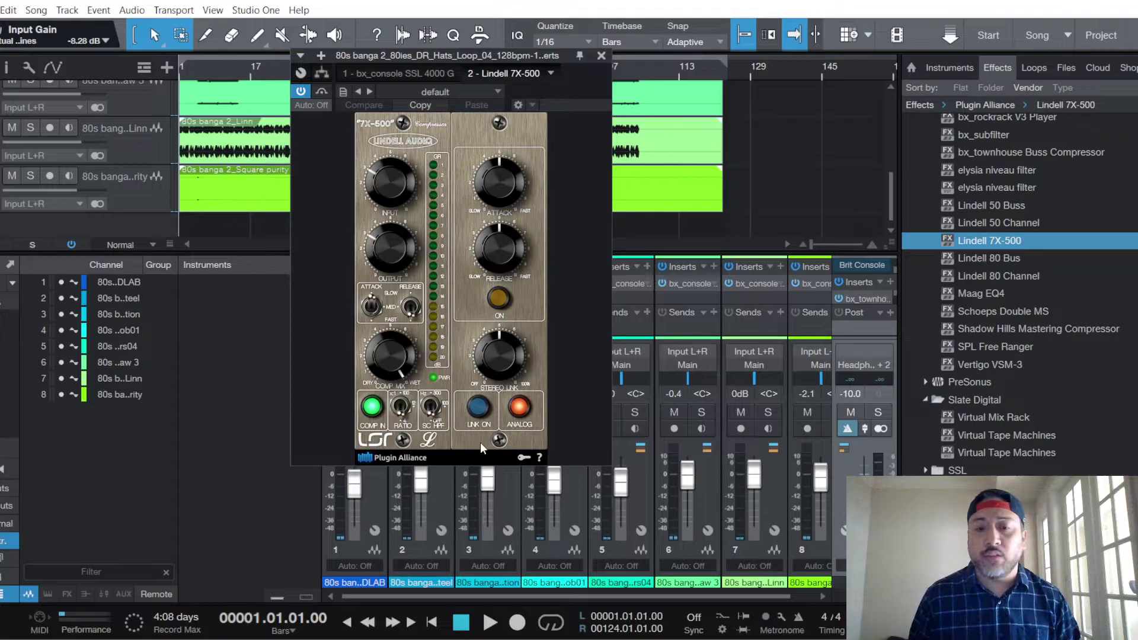
Switch the Lindell 7X-500's sidechain high-pass filter to OFF and try the 100:1 ratio before returning it to 4:1.
click(433, 416)
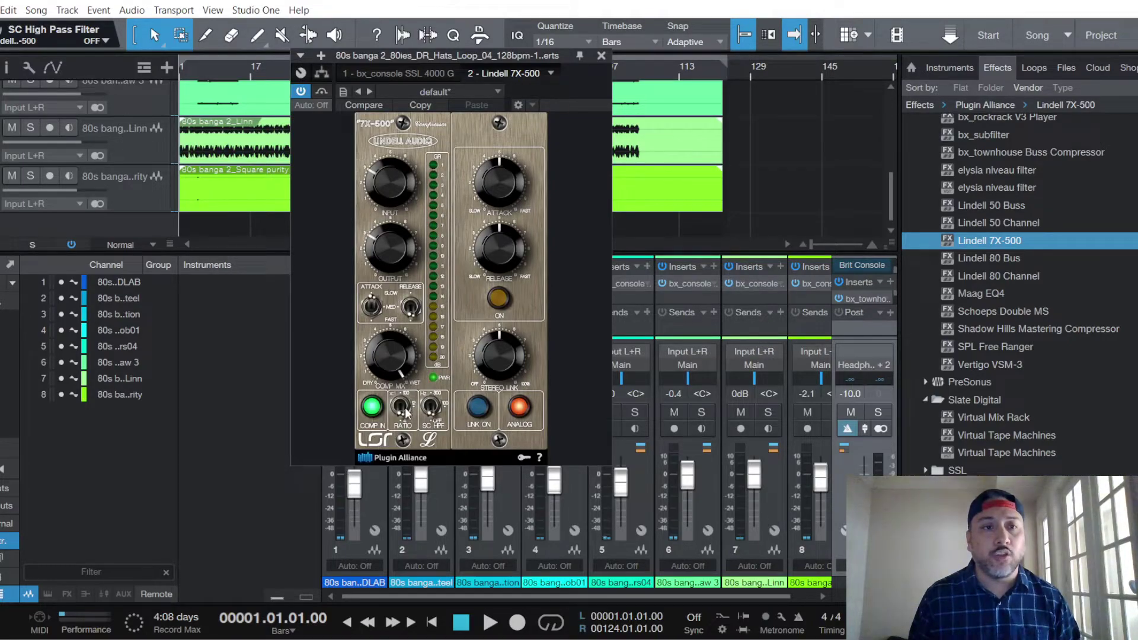
mouse_move(407, 413)
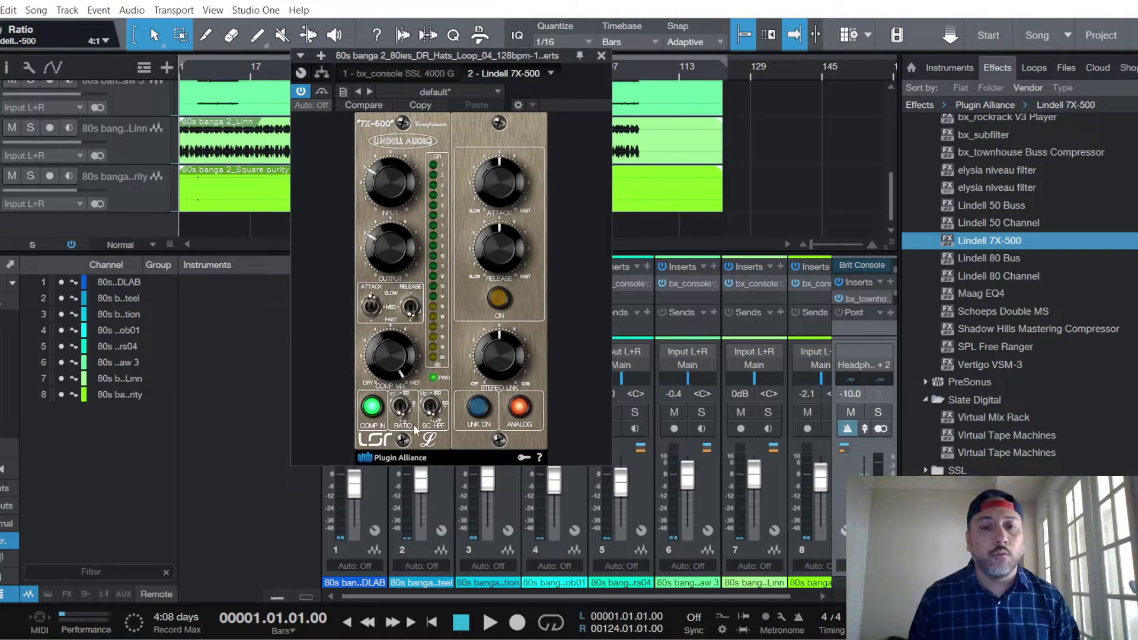
scroll(400, 418, up, 2)
scroll(400, 418, up, 1)
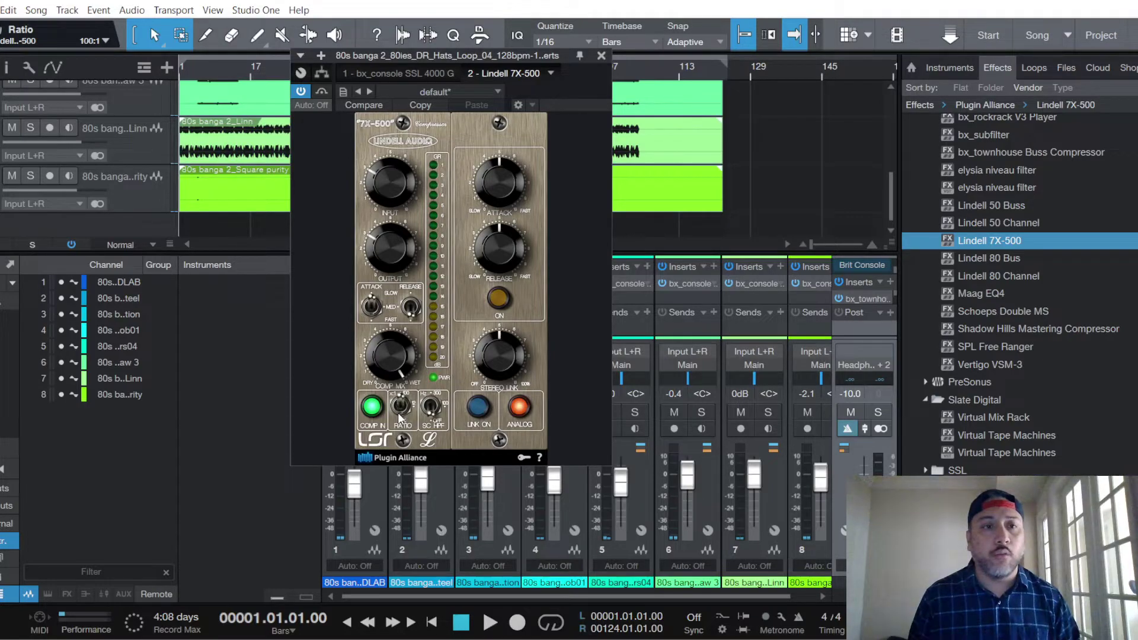
scroll(400, 418, down, 3)
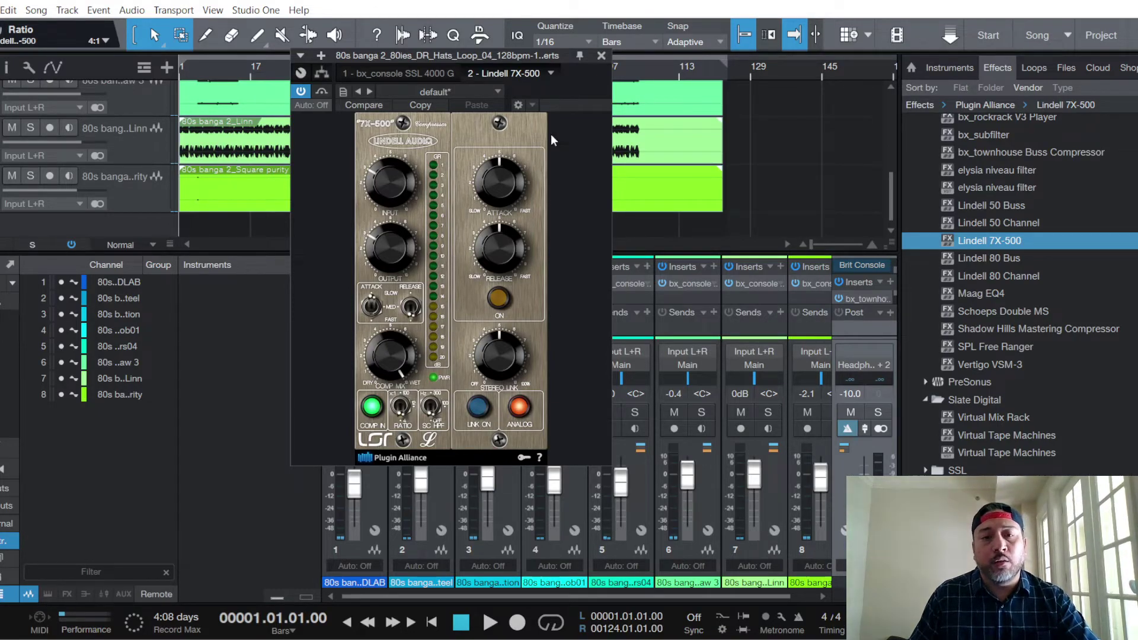
Close the Lindell 7X-500, remove it from the first channel's inserts and save the song.
click(601, 57)
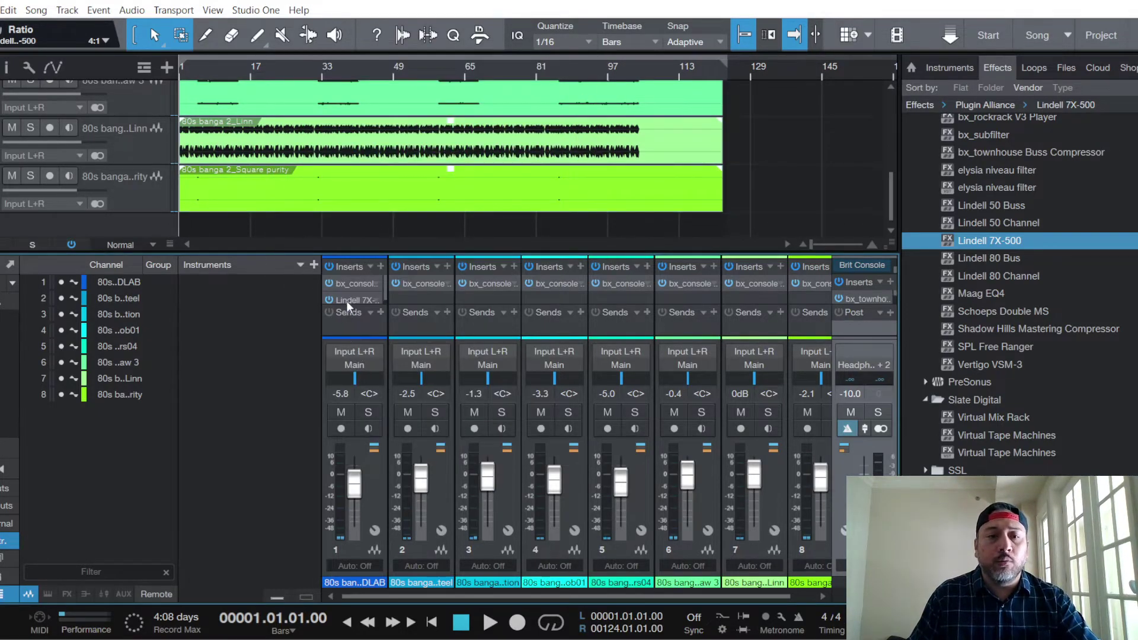
right_click(346, 299)
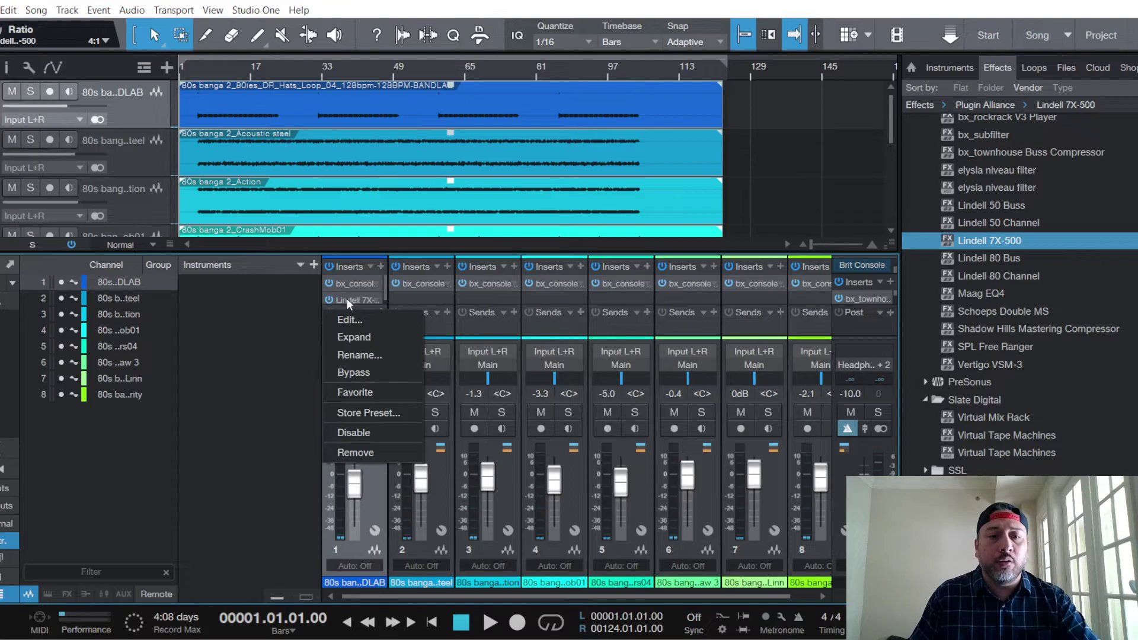
click(372, 452)
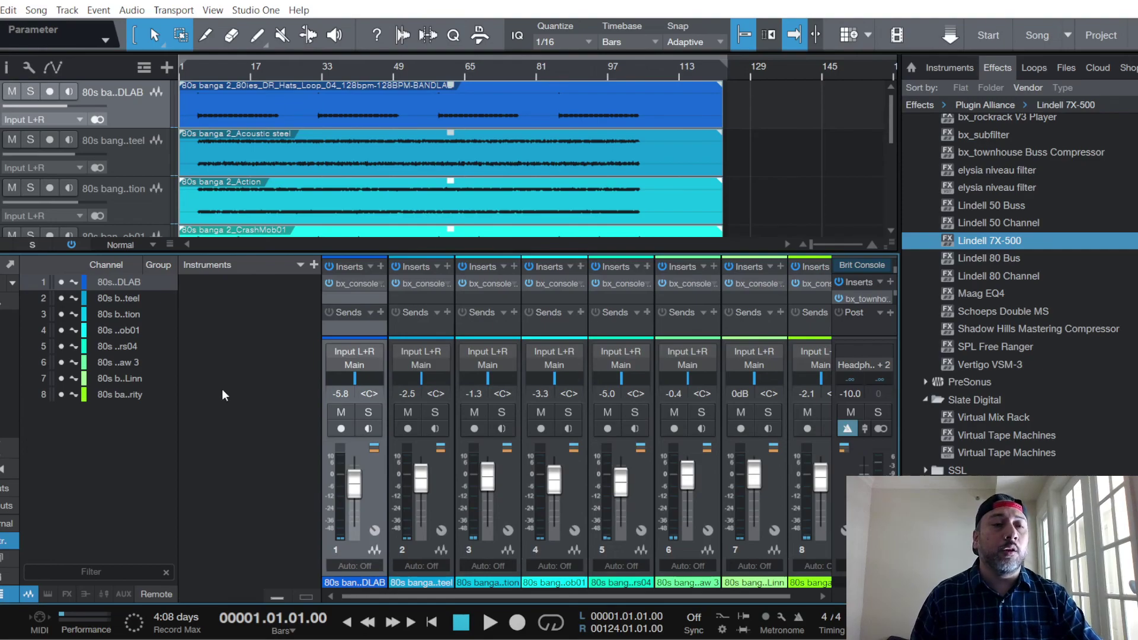
click(0, 10)
click(7, 176)
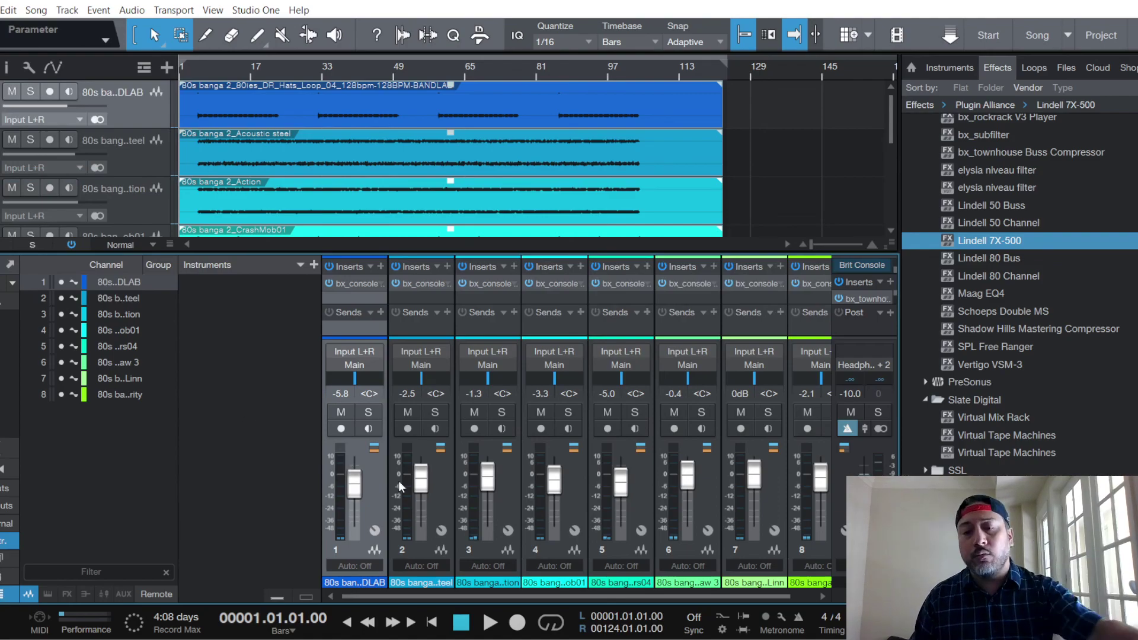
click(735, 639)
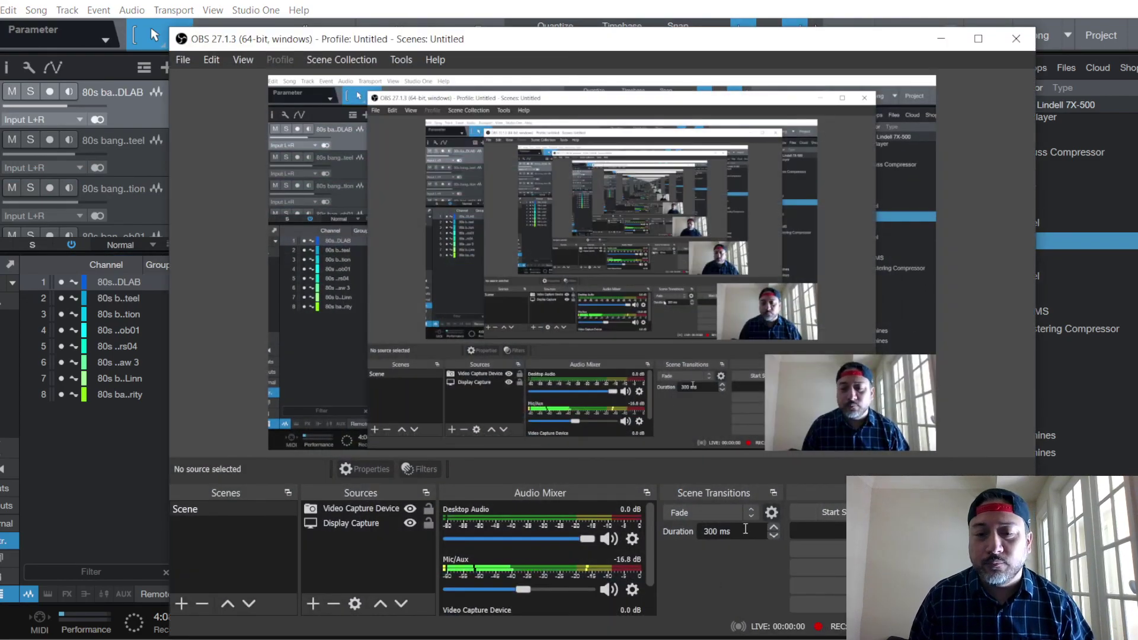